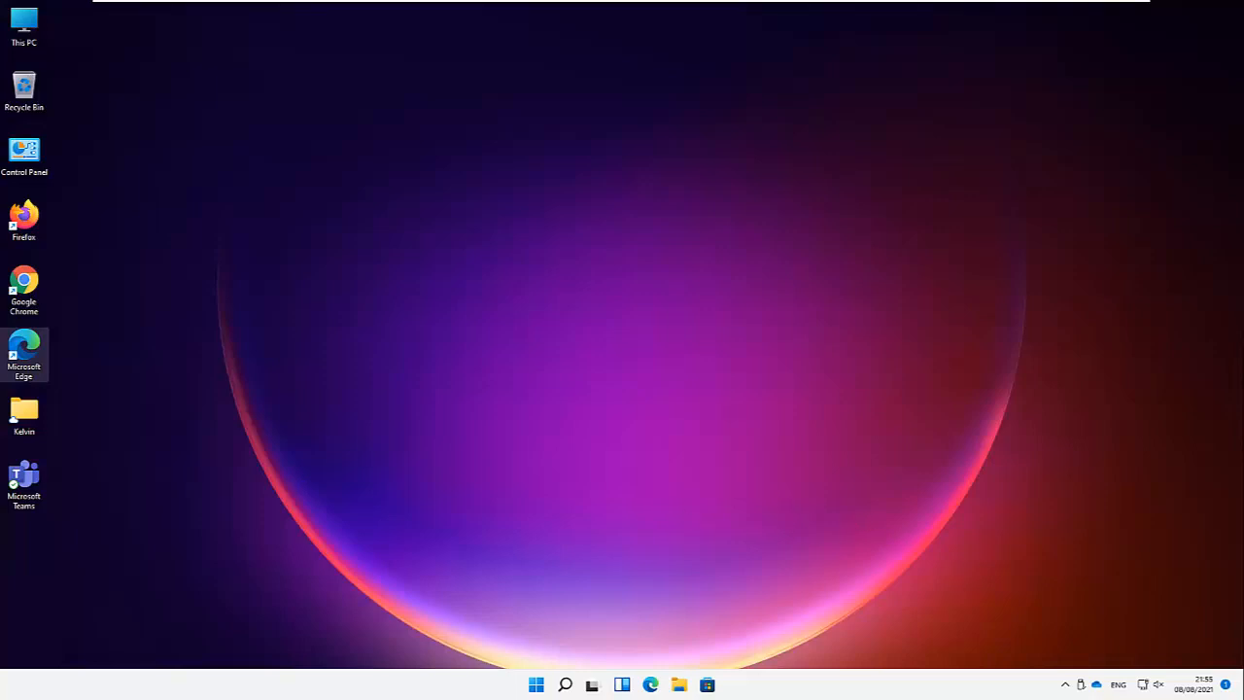
# Step: Launch Settings from the Start menu's Pinned apps
pyautogui.click(535, 685)
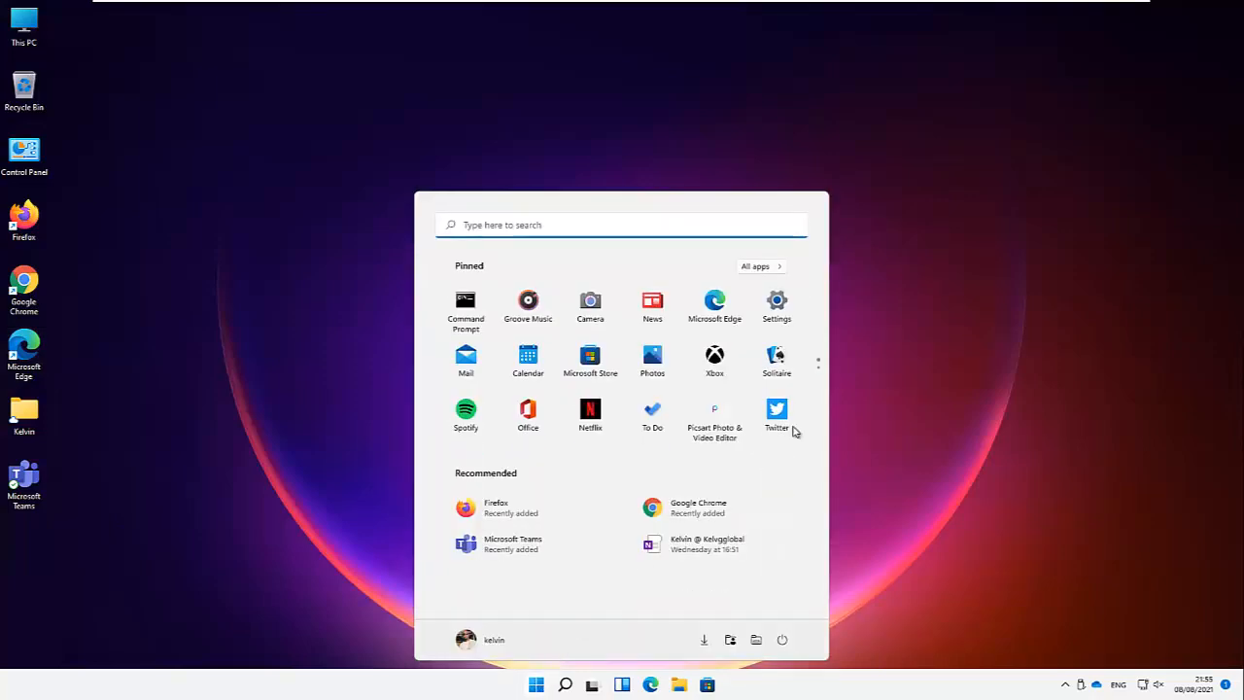
pyautogui.click(776, 307)
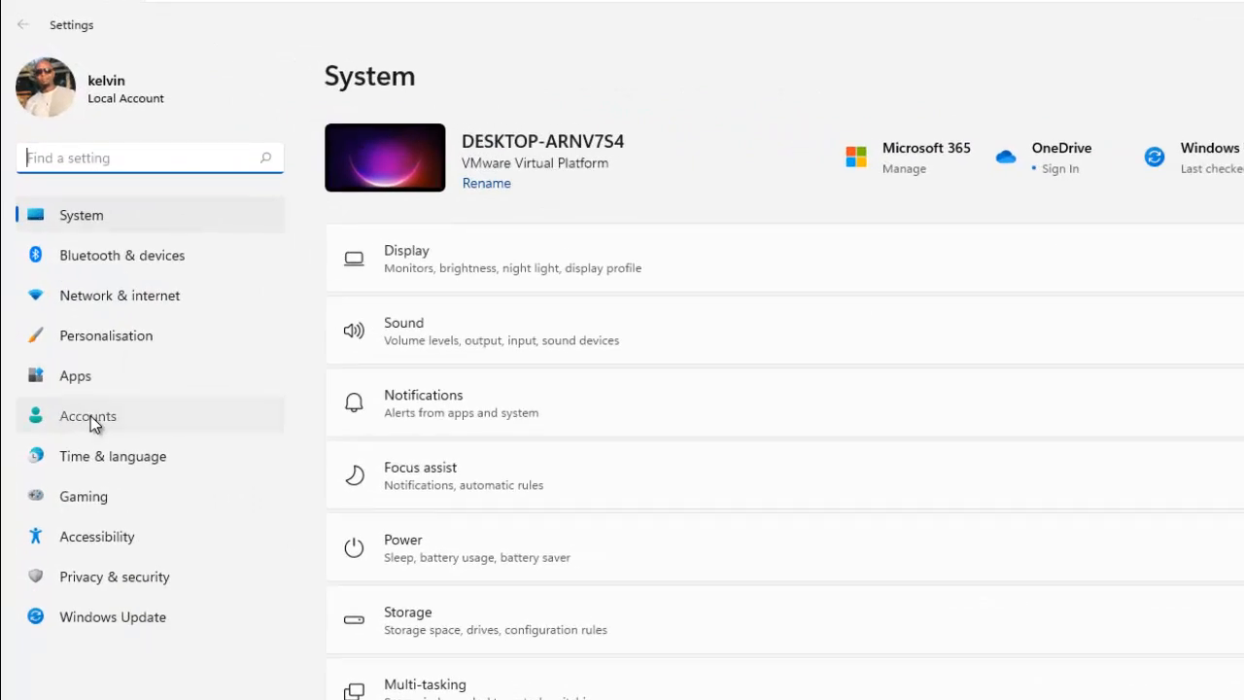
# Step: Go to Accounts > Family & other users in Settings
pyautogui.click(91, 415)
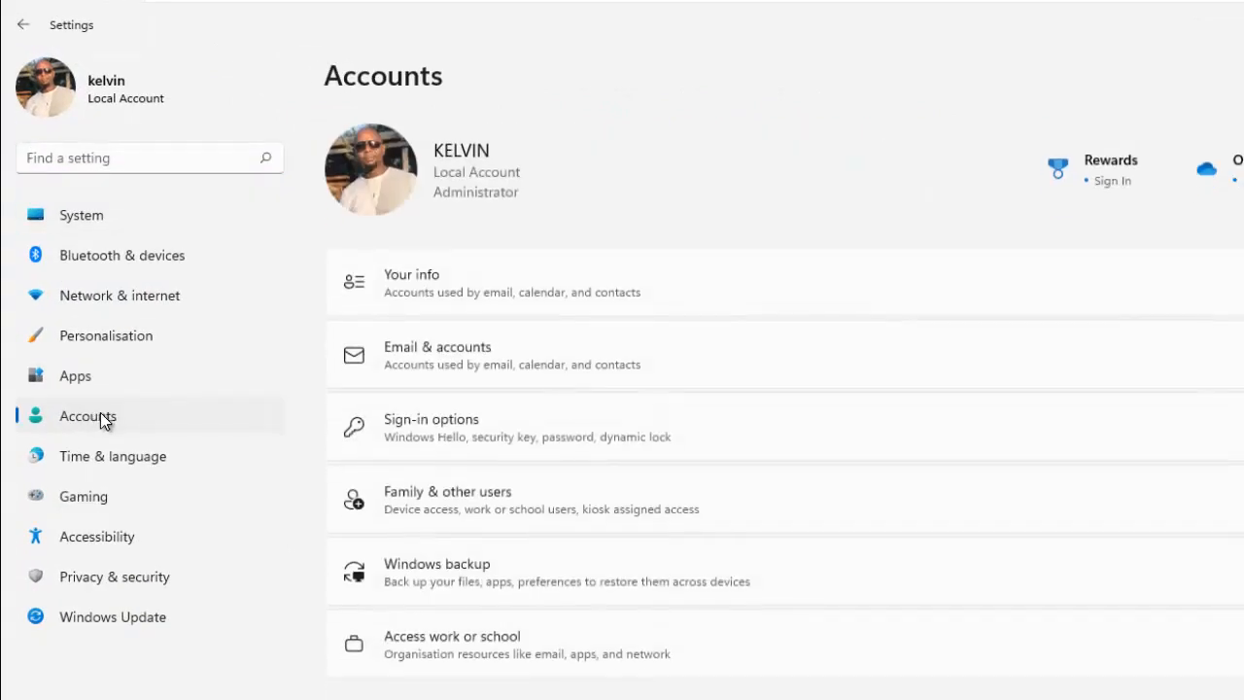
pyautogui.click(455, 502)
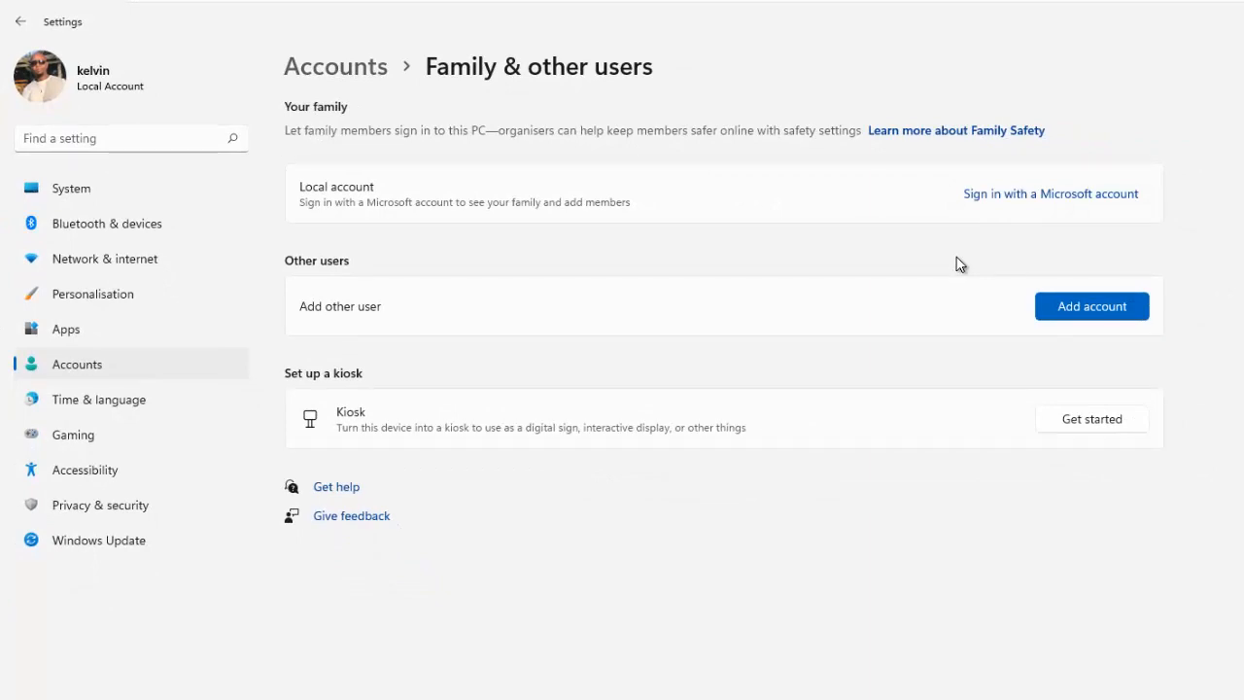
# Step: Choose Add account, say the sign-in information is unknown, and add a user without a Microsoft account
pyautogui.click(1083, 306)
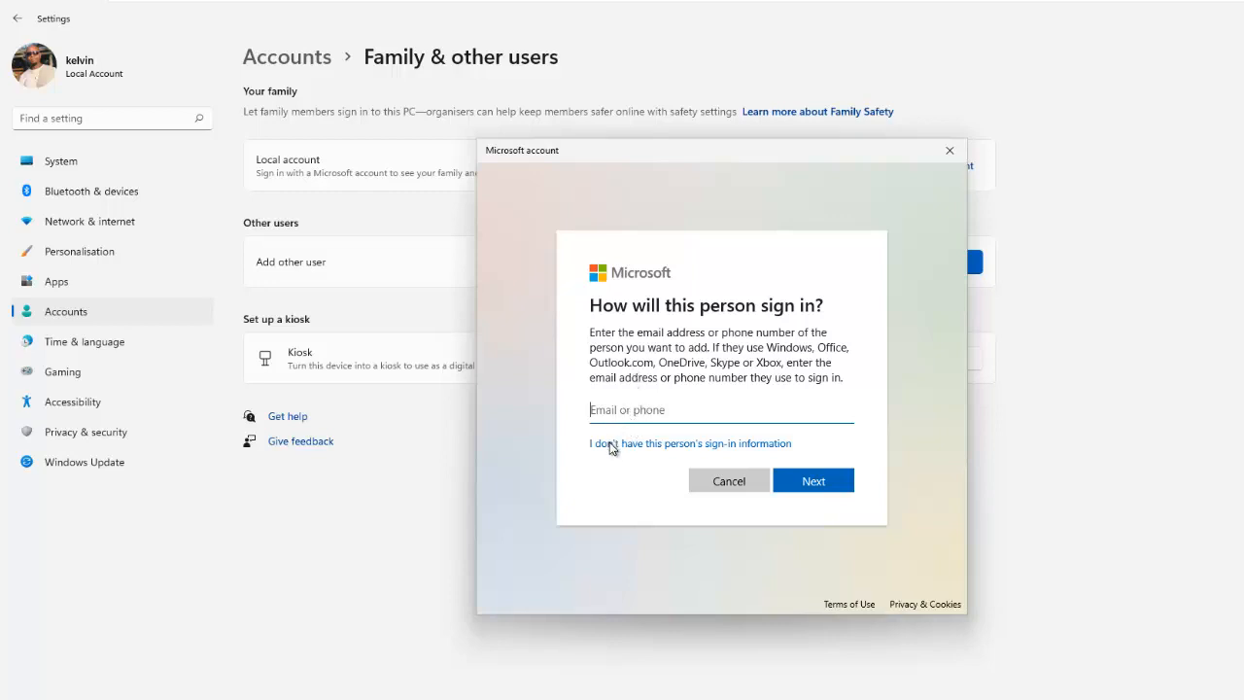
pyautogui.click(692, 445)
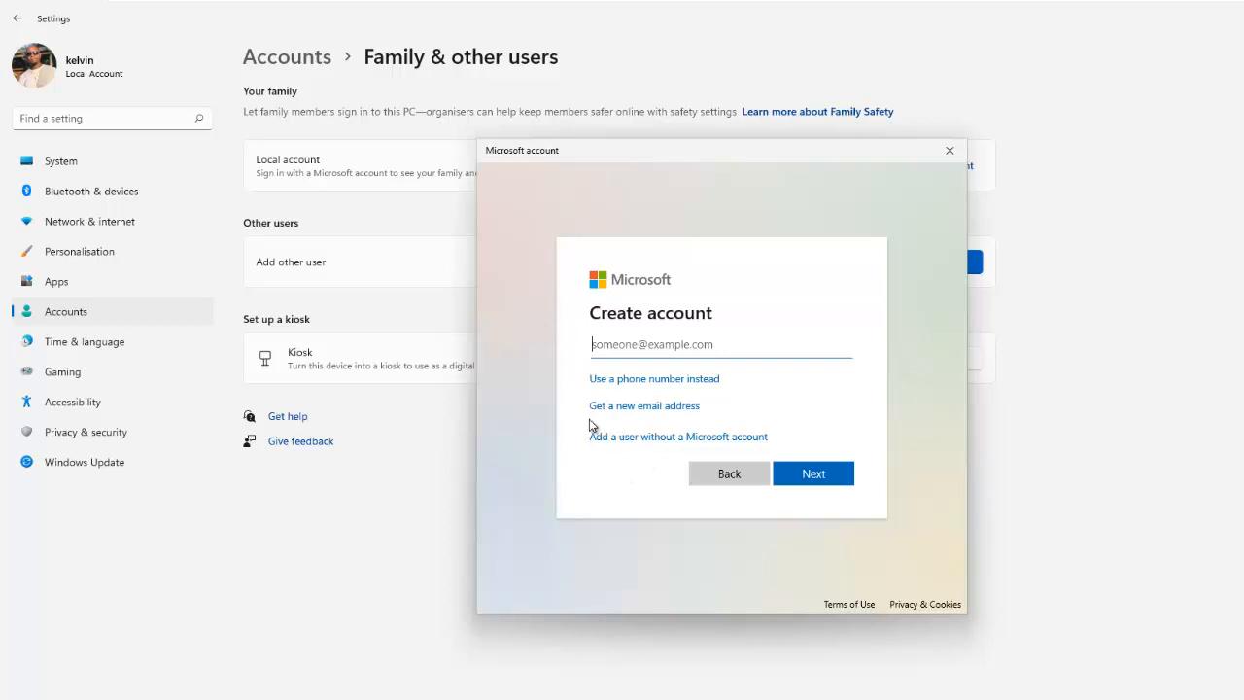
pyautogui.click(620, 444)
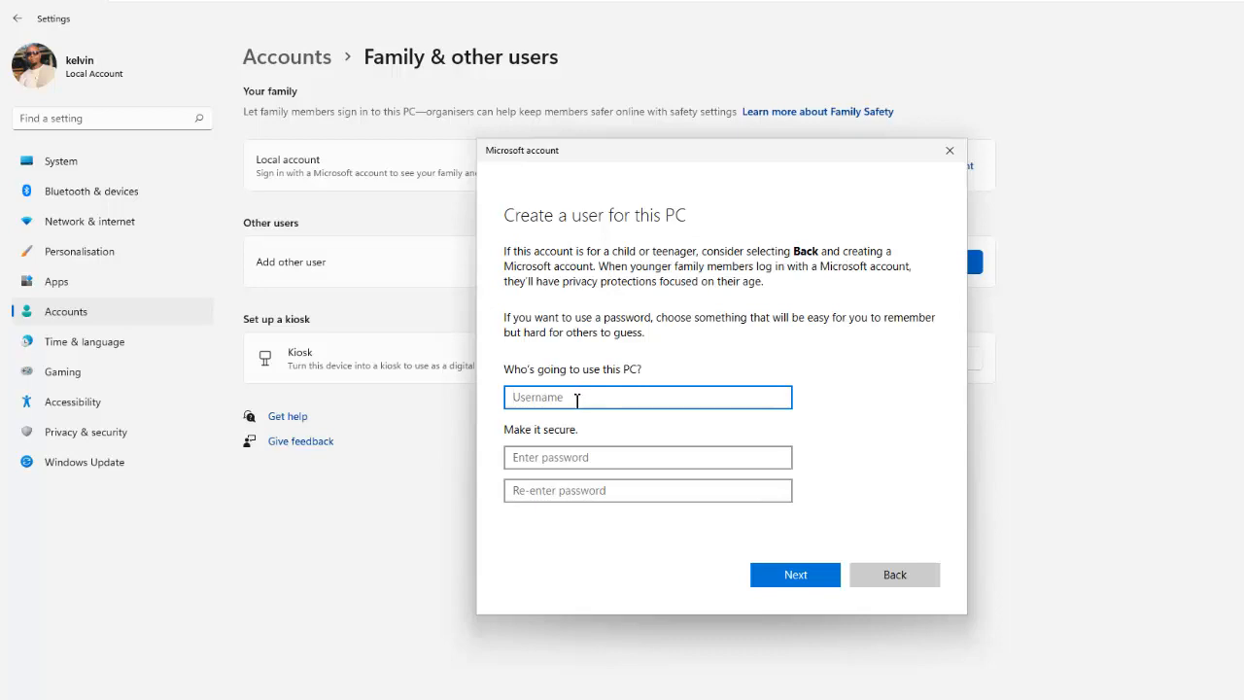
# Step: Enter the new user's username and a matching password twice, then try Next
pyautogui.write('Thomas')
pyautogui.click(576, 463)
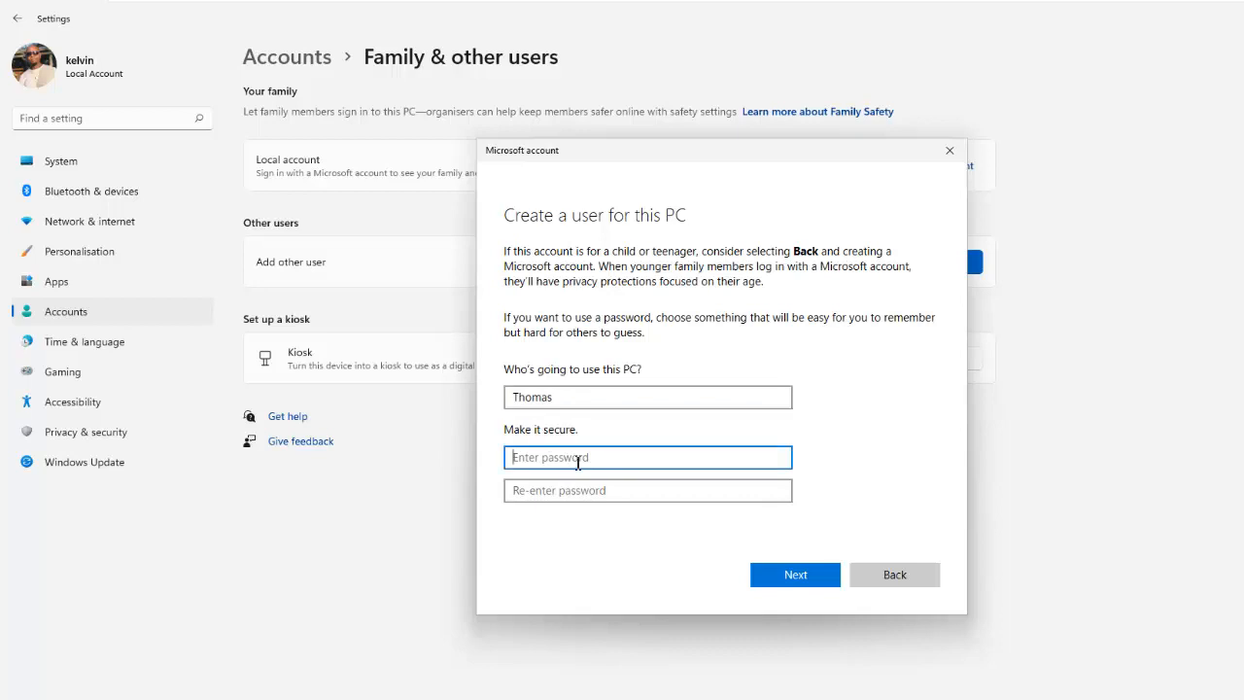
pyautogui.write('•••••••')
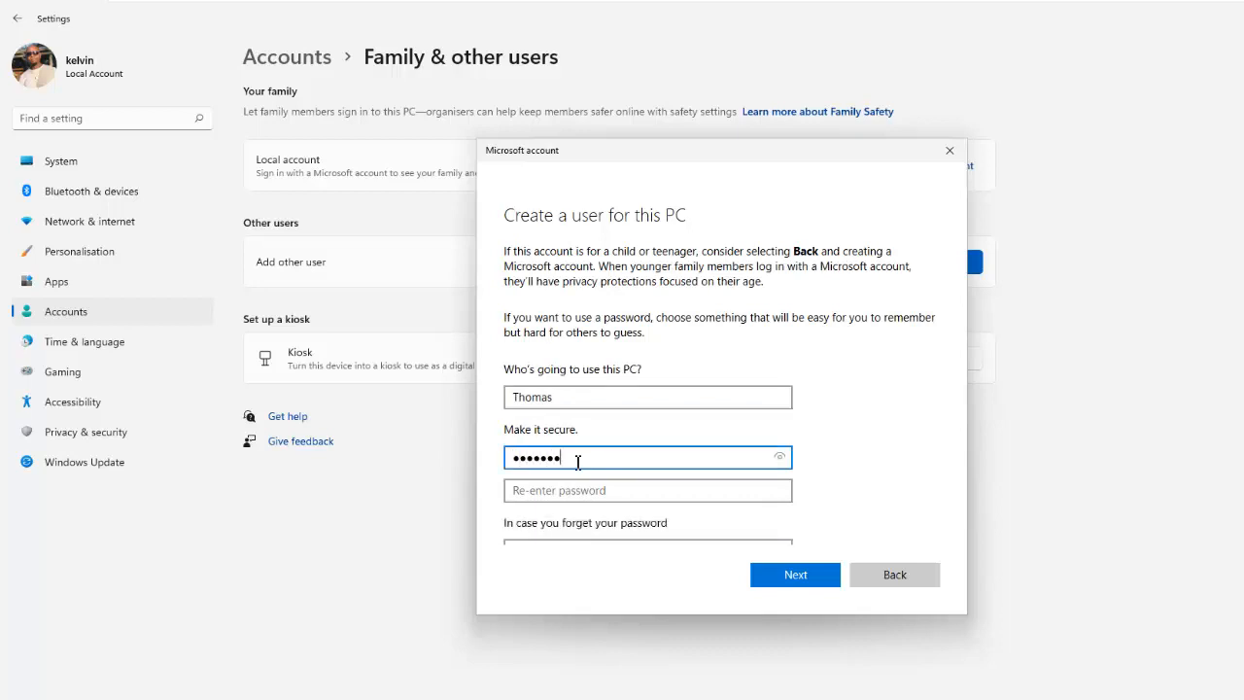
pyautogui.click(585, 491)
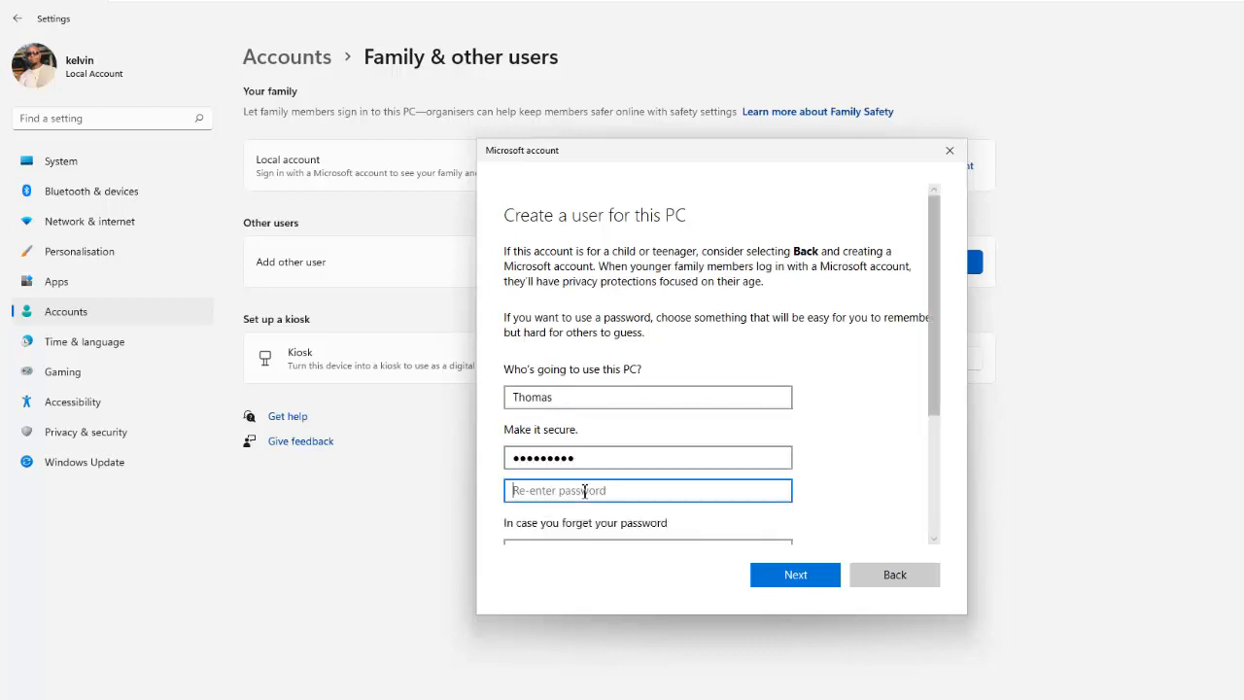
pyautogui.write('•••••')
pyautogui.moveTo(939, 382); pyautogui.dragTo(932, 490)
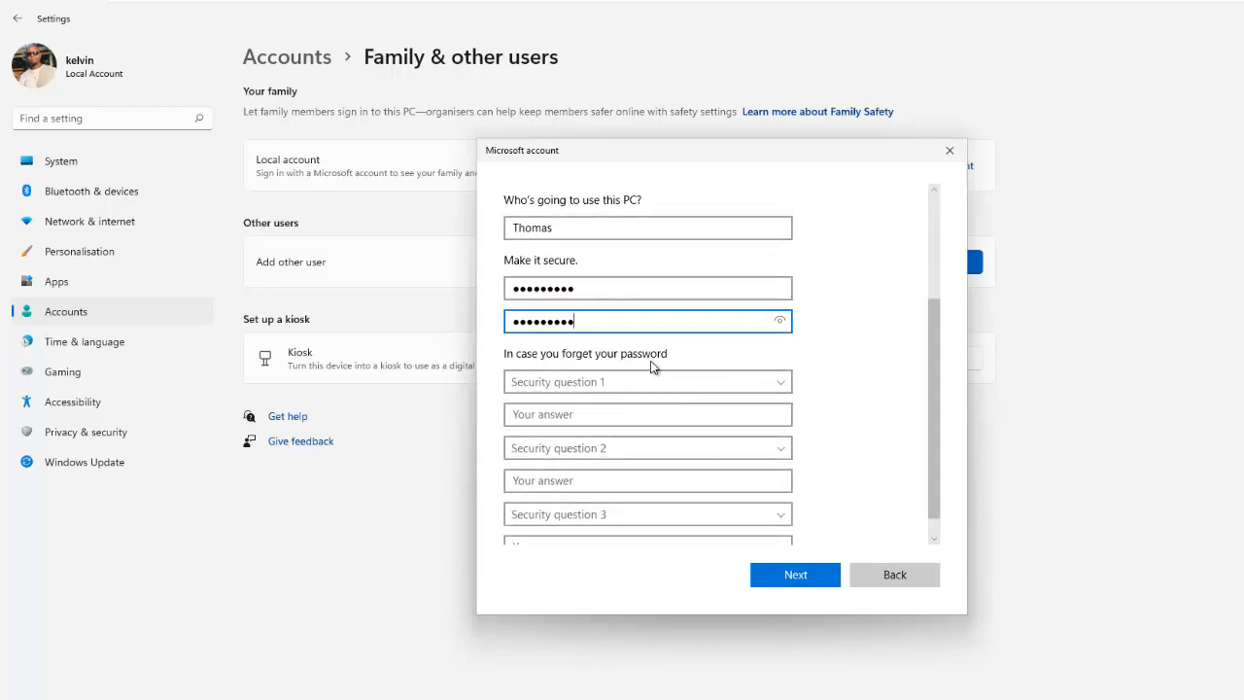
pyautogui.scroll(-1, 762, 376)
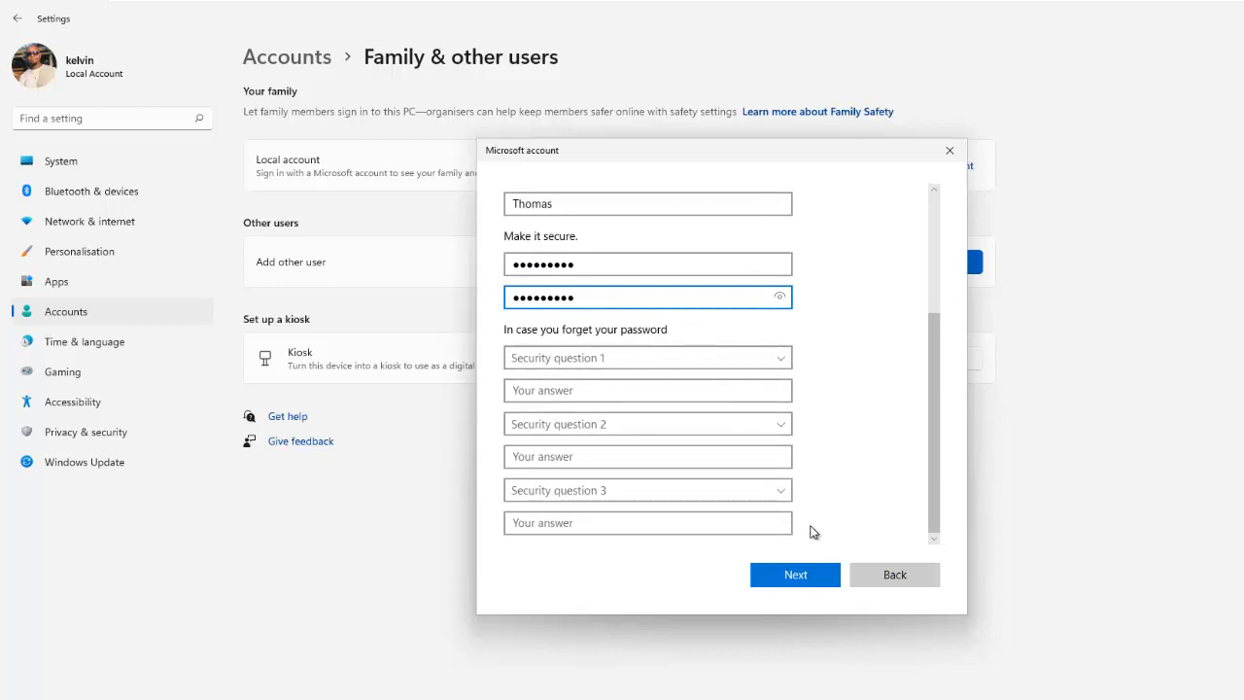
pyautogui.click(807, 575)
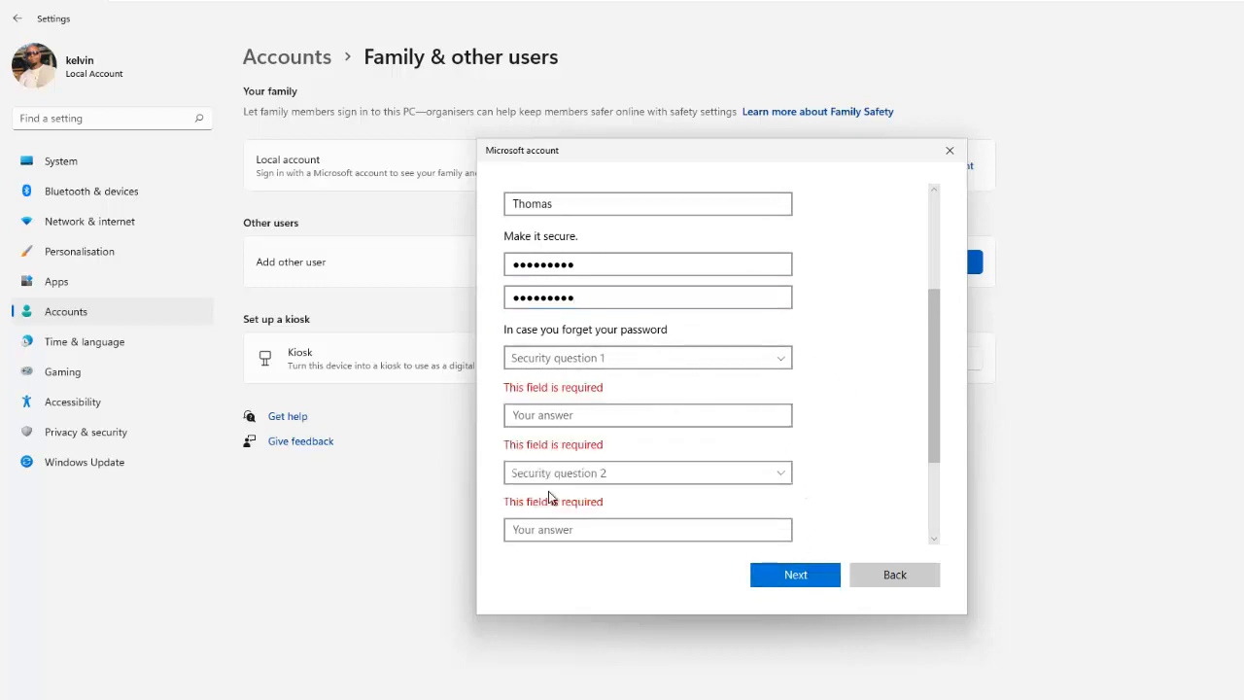
# Step: Pick the first pet's name and birth city security questions and answer both
pyautogui.click(661, 361)
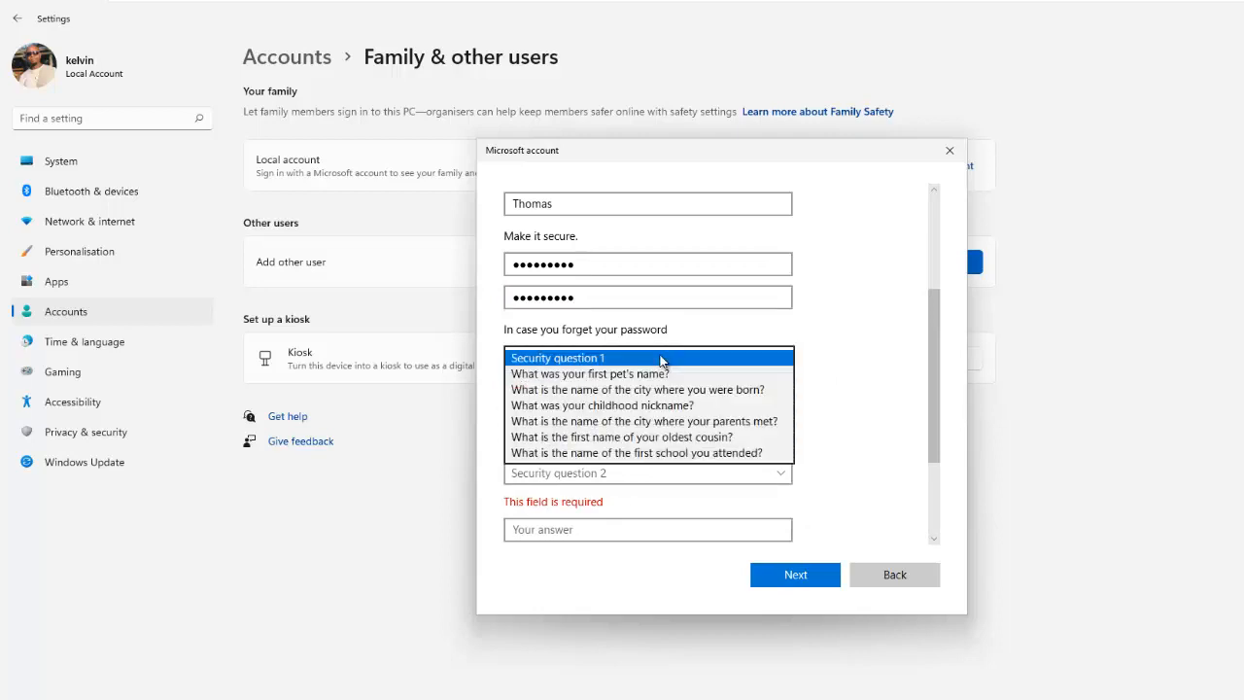
pyautogui.click(580, 375)
pyautogui.click(570, 389)
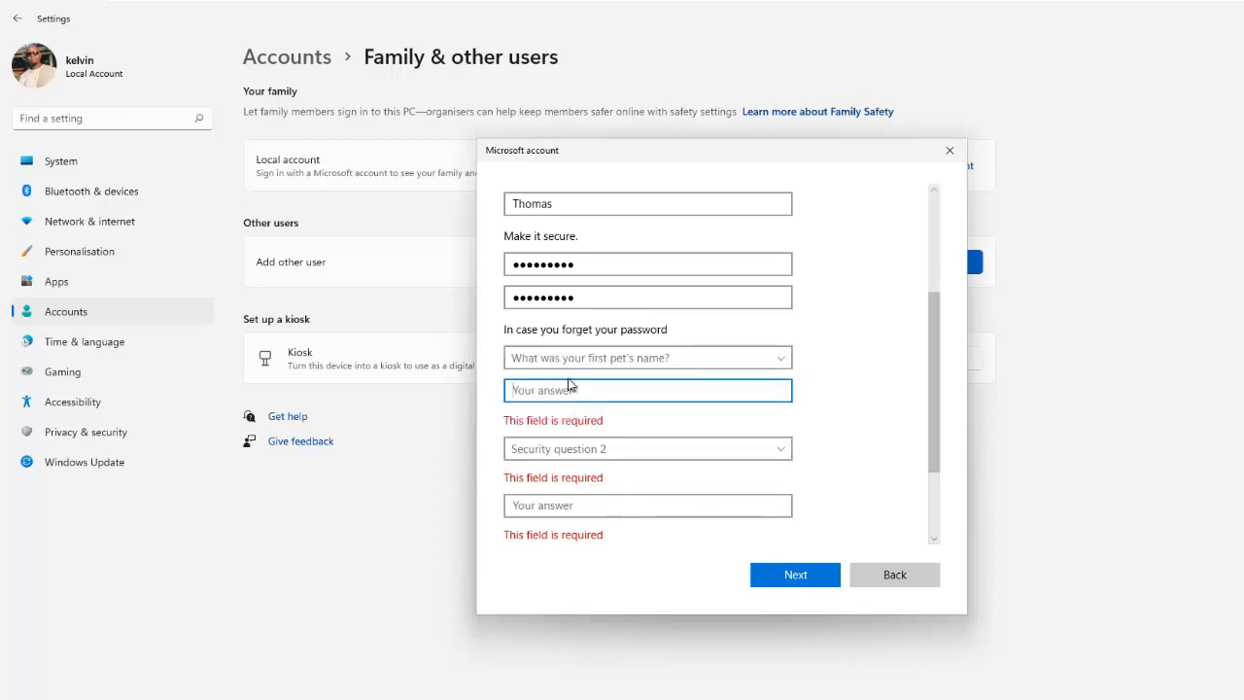
pyautogui.write('Dog')
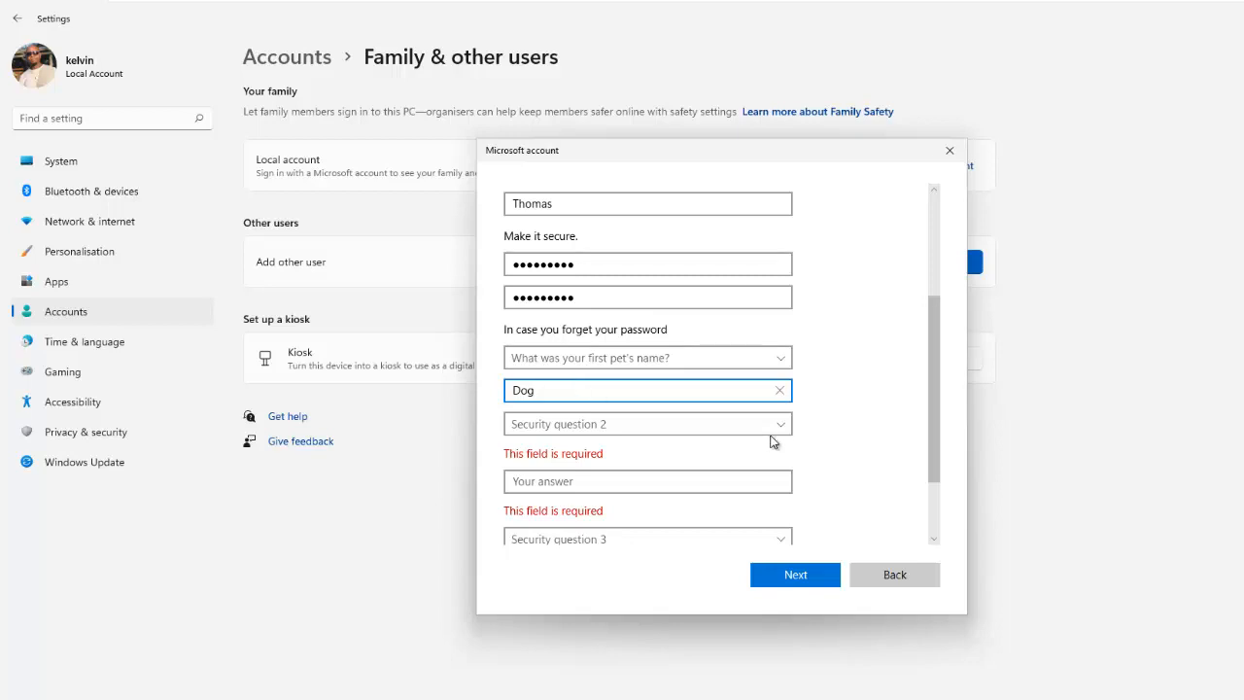
pyautogui.click(759, 428)
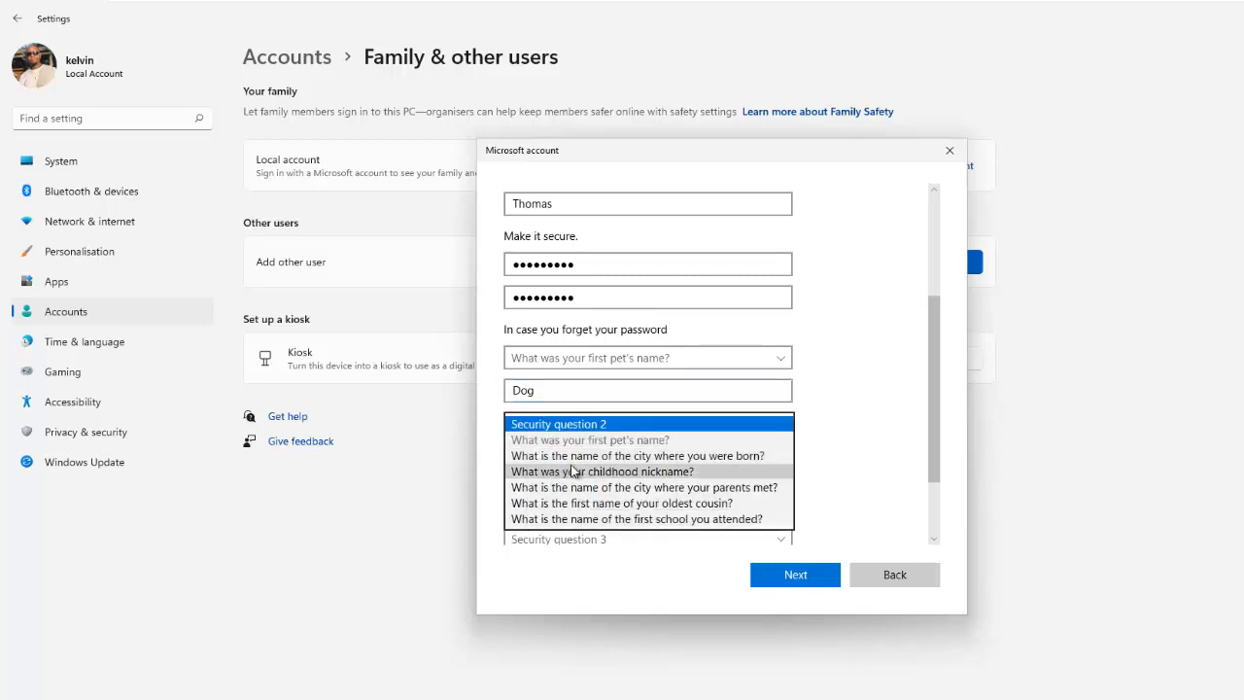
pyautogui.click(618, 459)
pyautogui.click(573, 458)
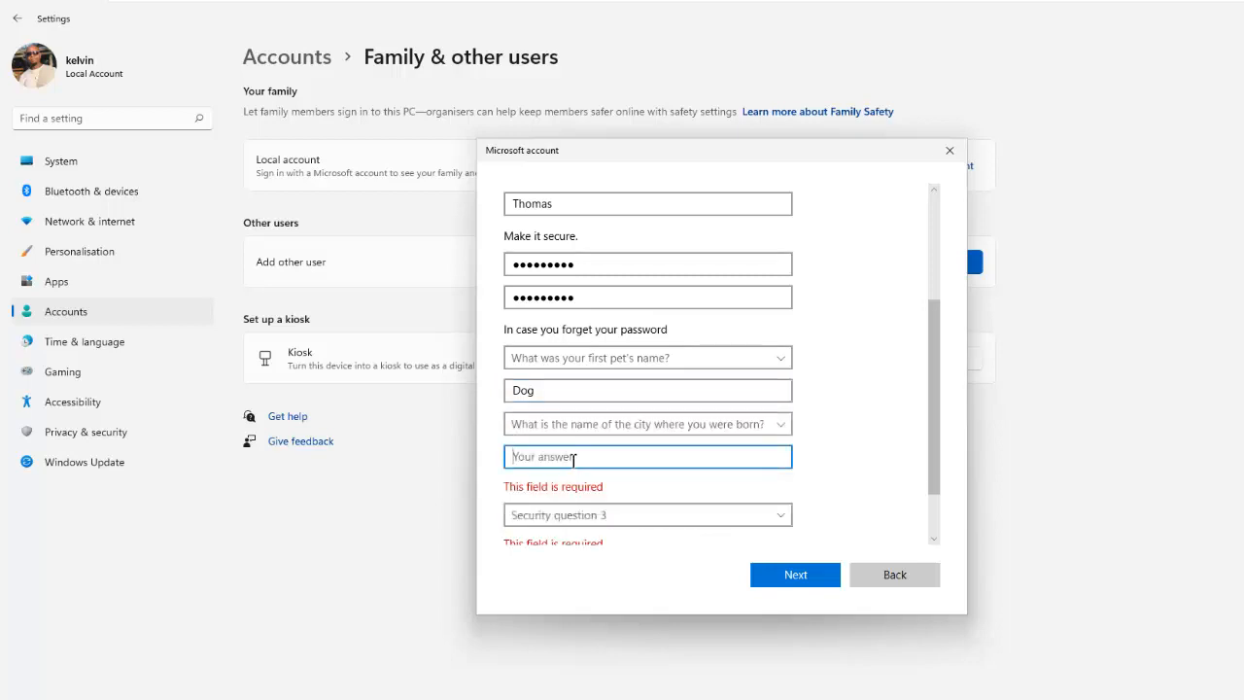
pyautogui.write('Amsterdam')
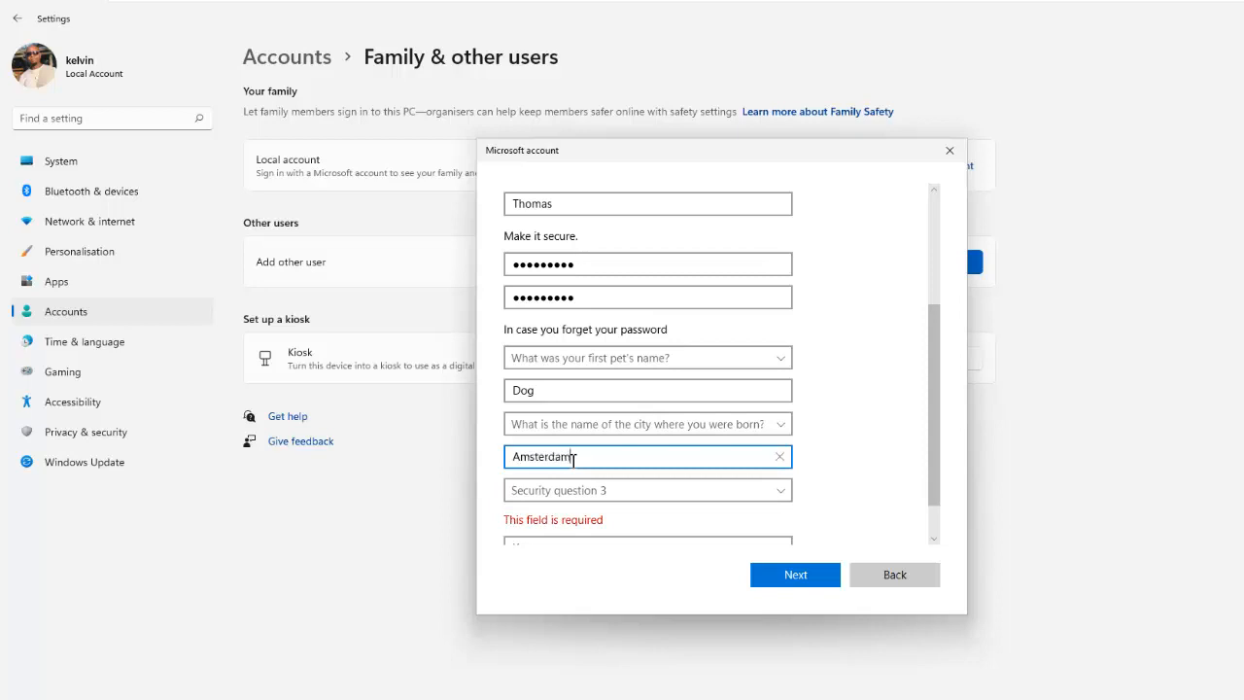
# Step: Pick the childhood nickname question, answer it, and submit the new user's details
pyautogui.click(765, 493)
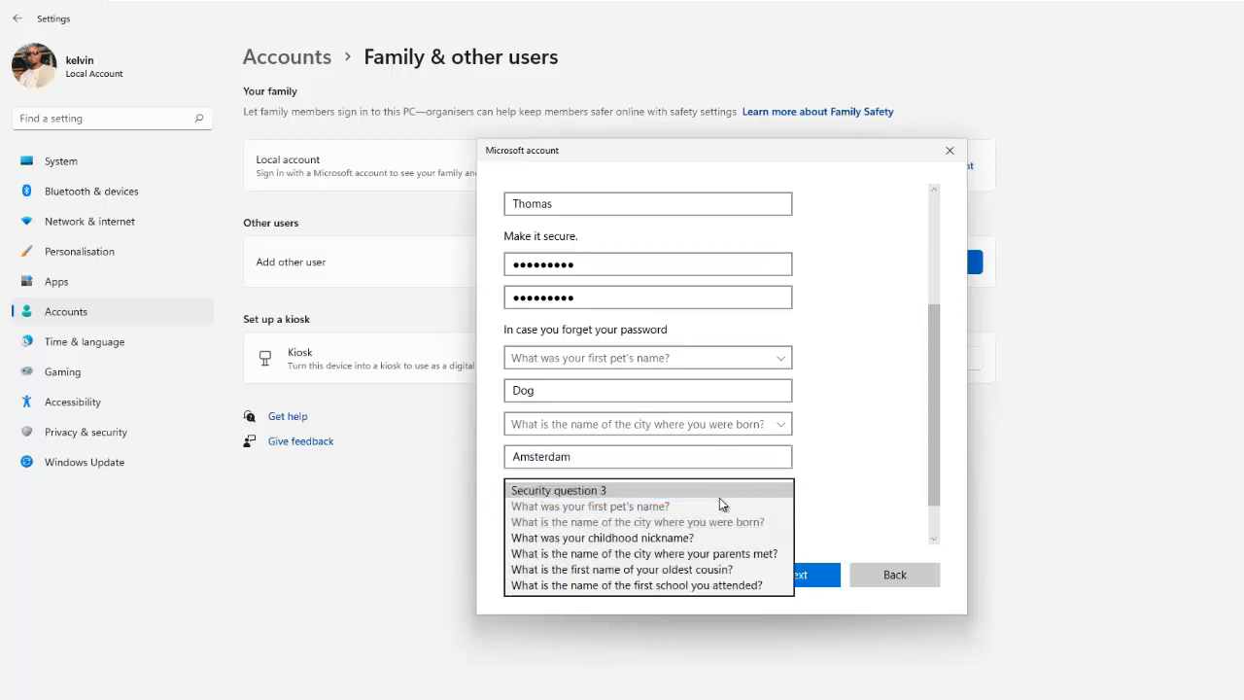
pyautogui.click(631, 540)
pyautogui.scroll(-1, 932, 528)
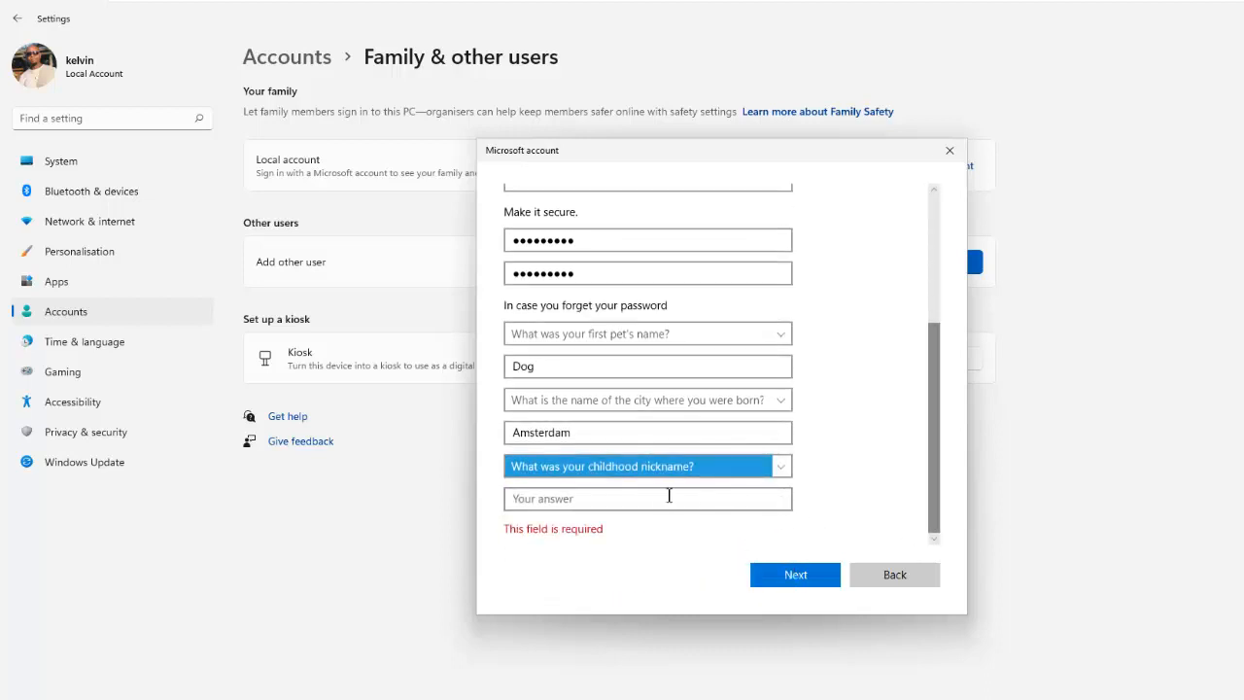
pyautogui.click(665, 503)
pyautogui.write('Kel')
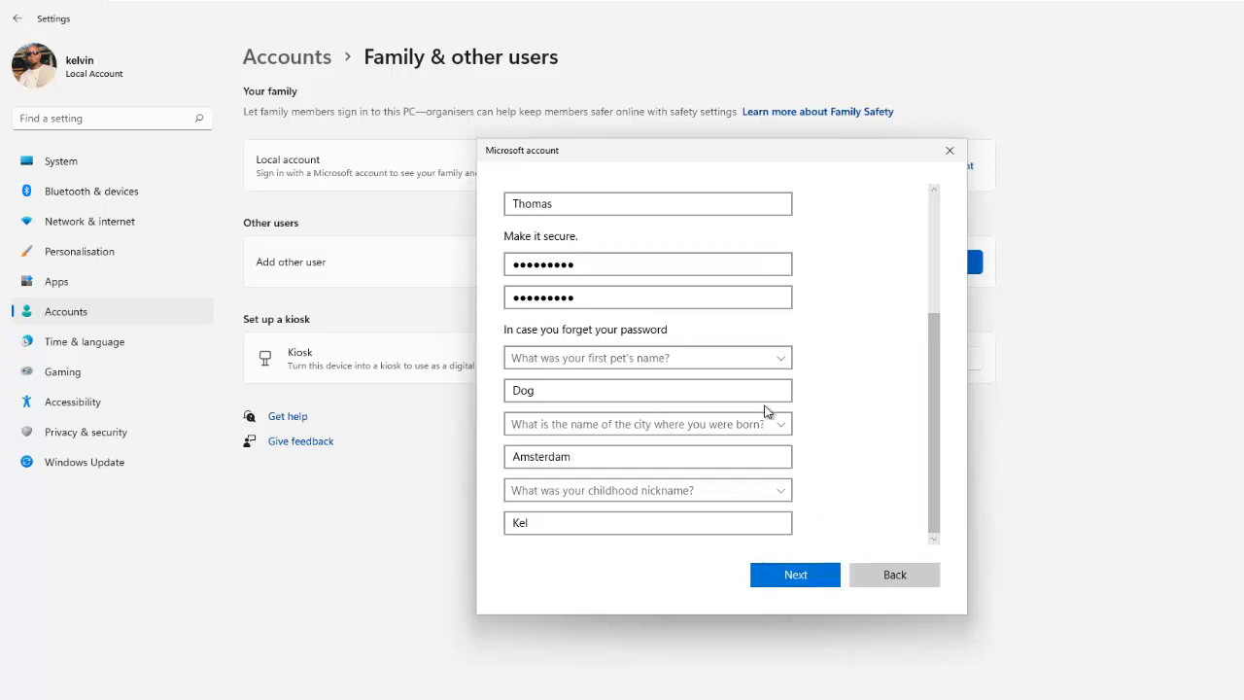
pyautogui.click(805, 574)
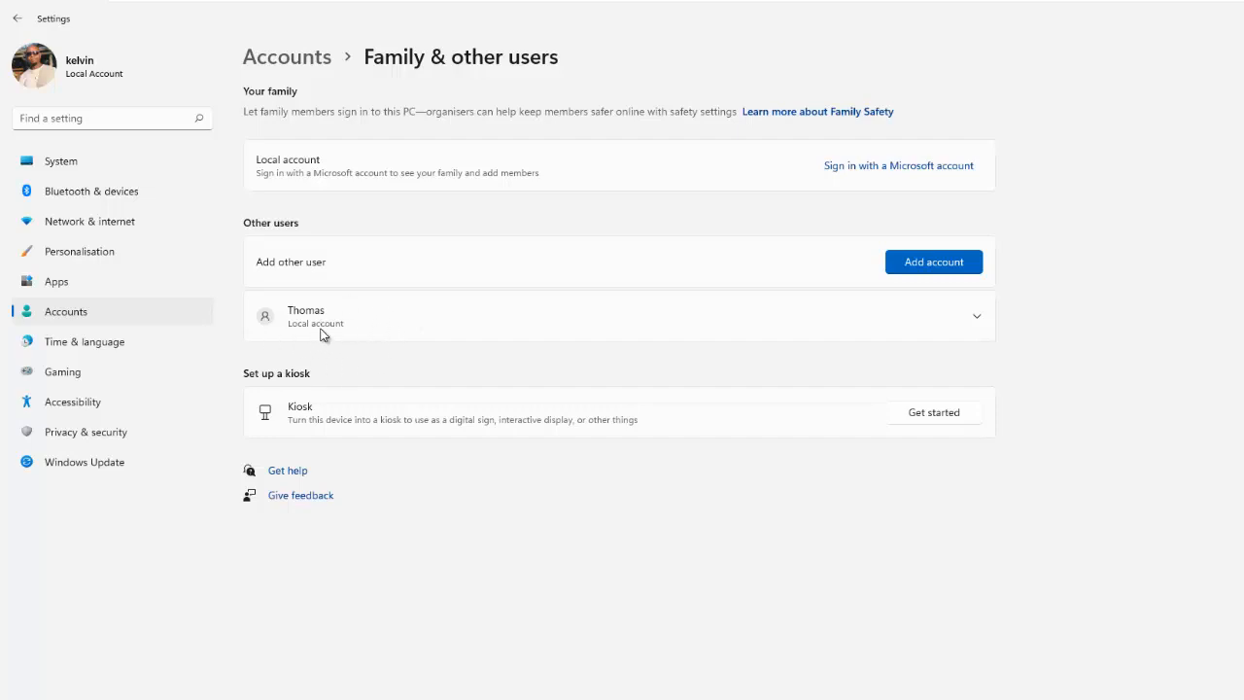
# Step: Expand the new local account's row under Other users
pyautogui.click(977, 318)
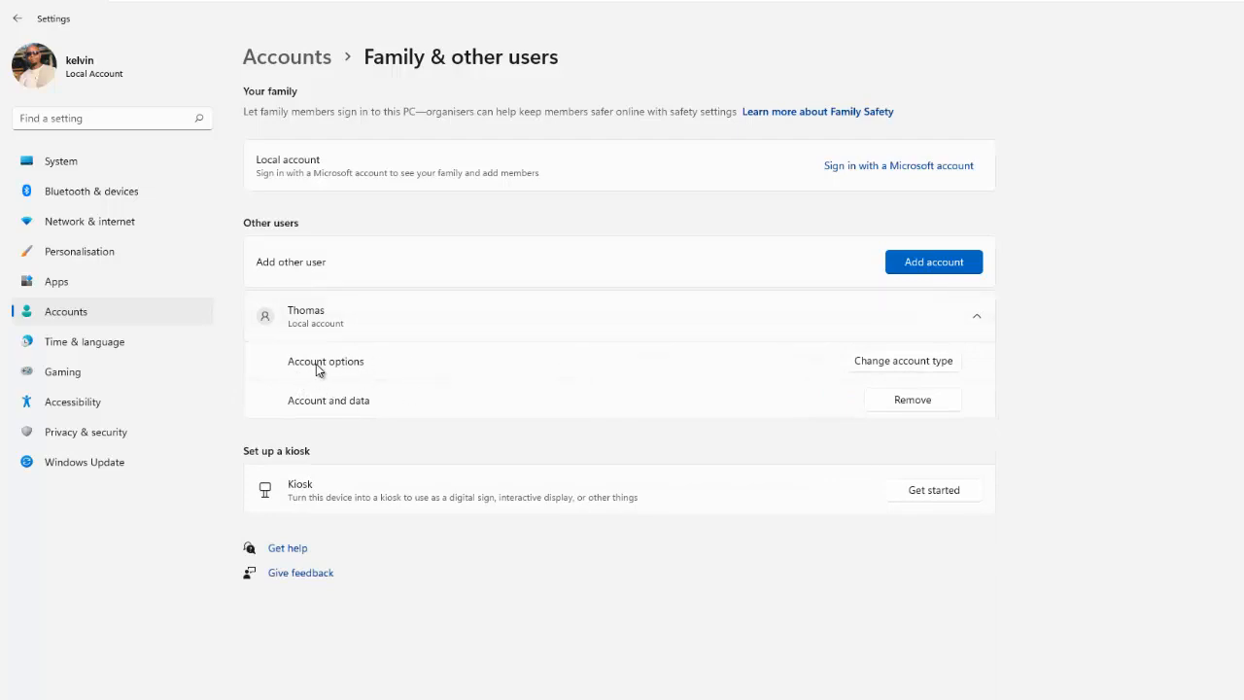
# Step: Change the new account's type to Administrator and close the dialog
pyautogui.click(900, 364)
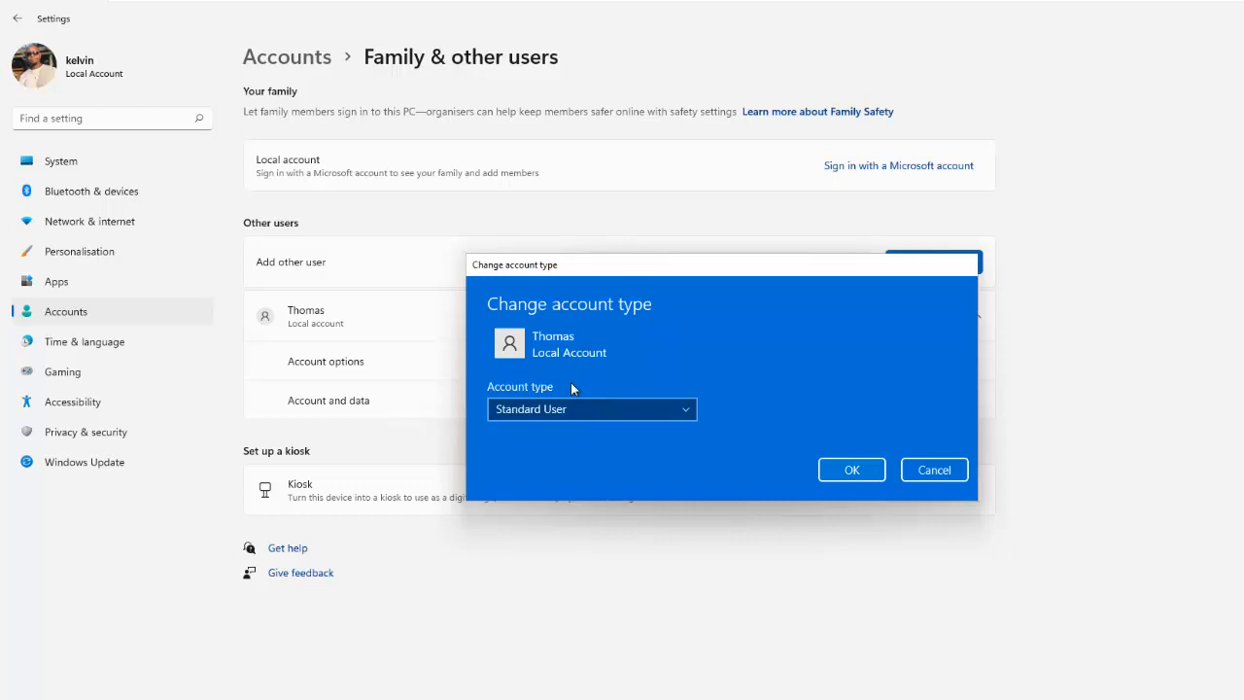
pyautogui.click(646, 408)
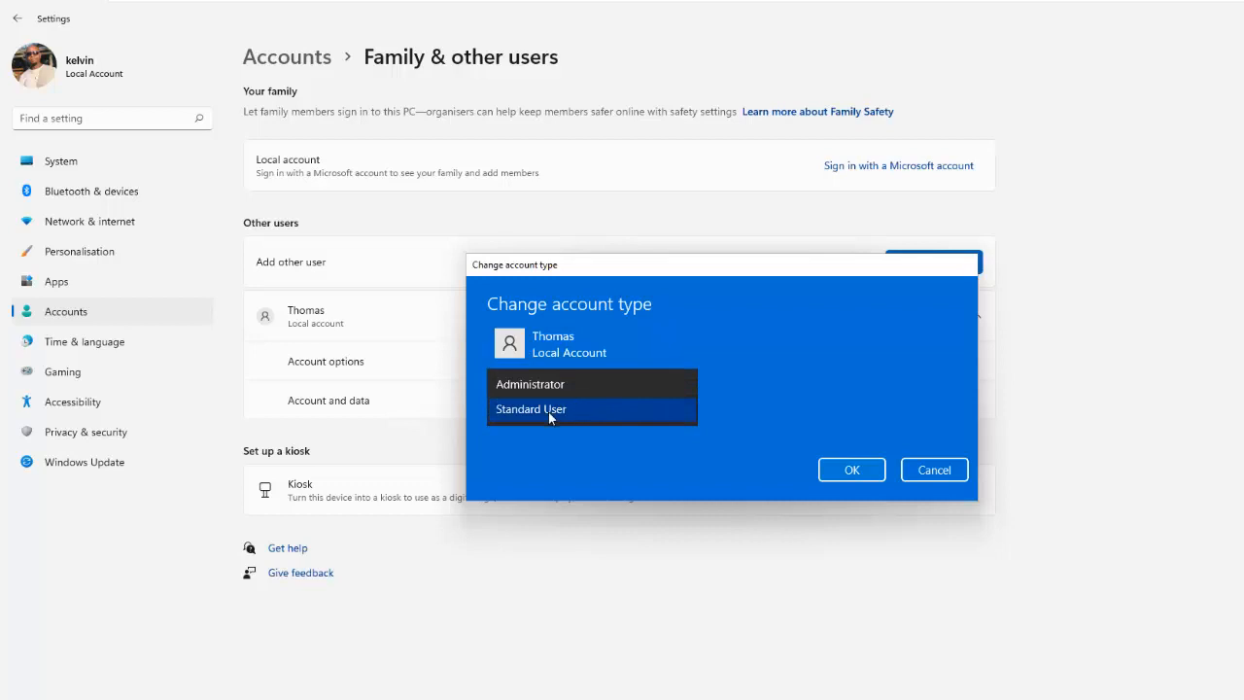
pyautogui.click(555, 385)
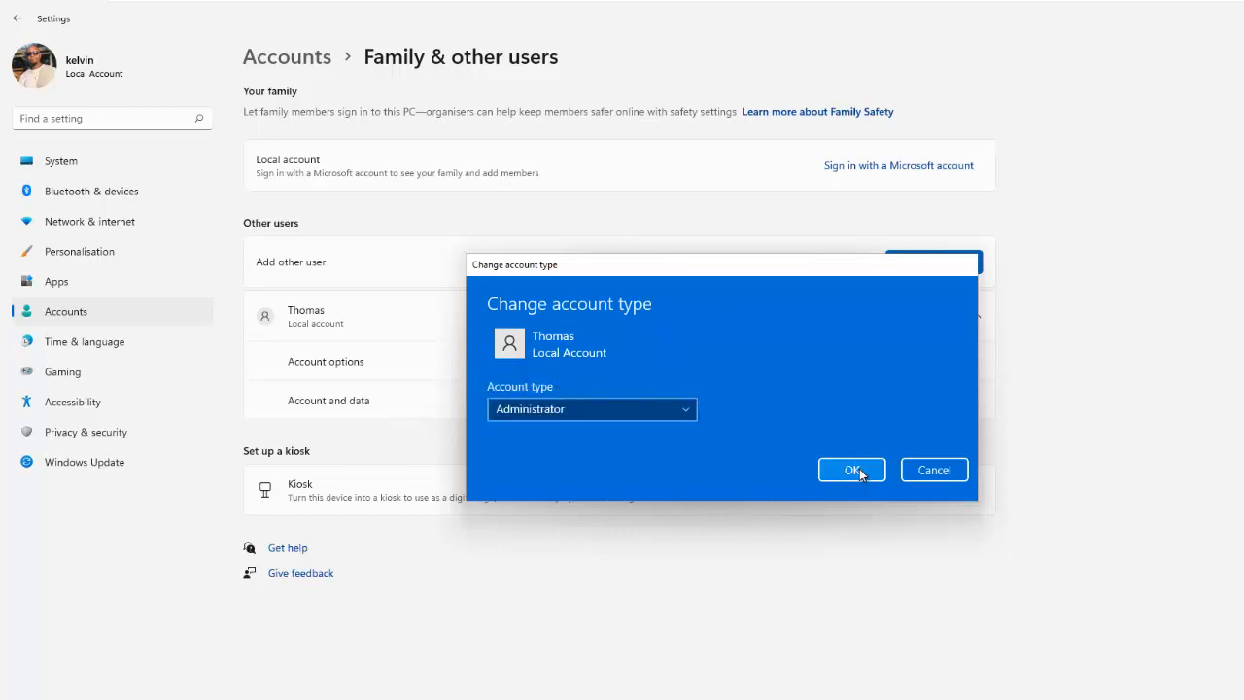
pyautogui.click(915, 469)
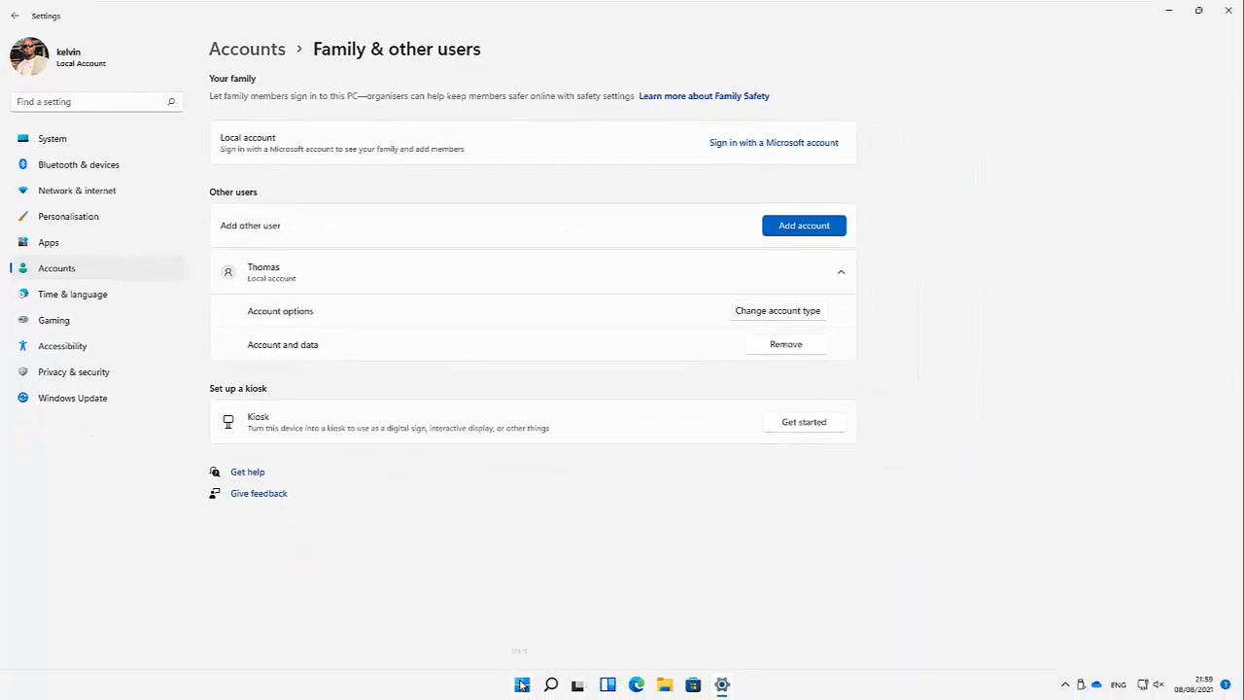
# Step: Open Computer Management from the Start right-click menu and show Local Users and Groups > Users
pyautogui.rightClick(522, 684)
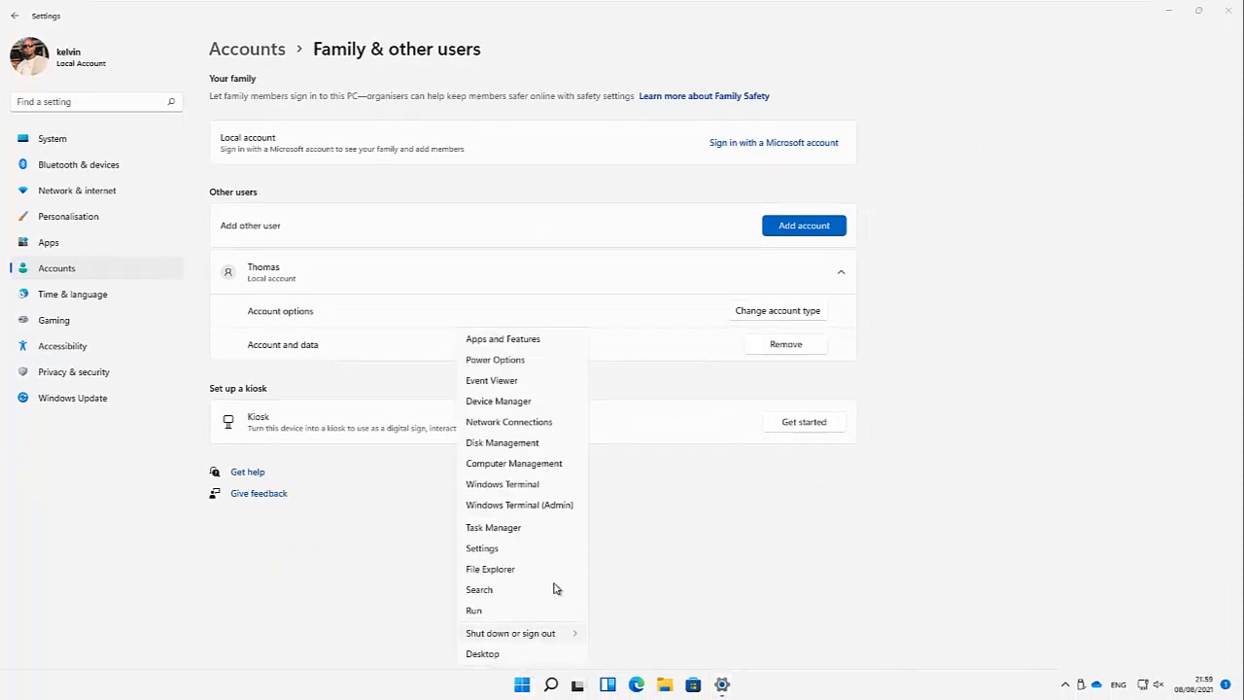
pyautogui.click(514, 463)
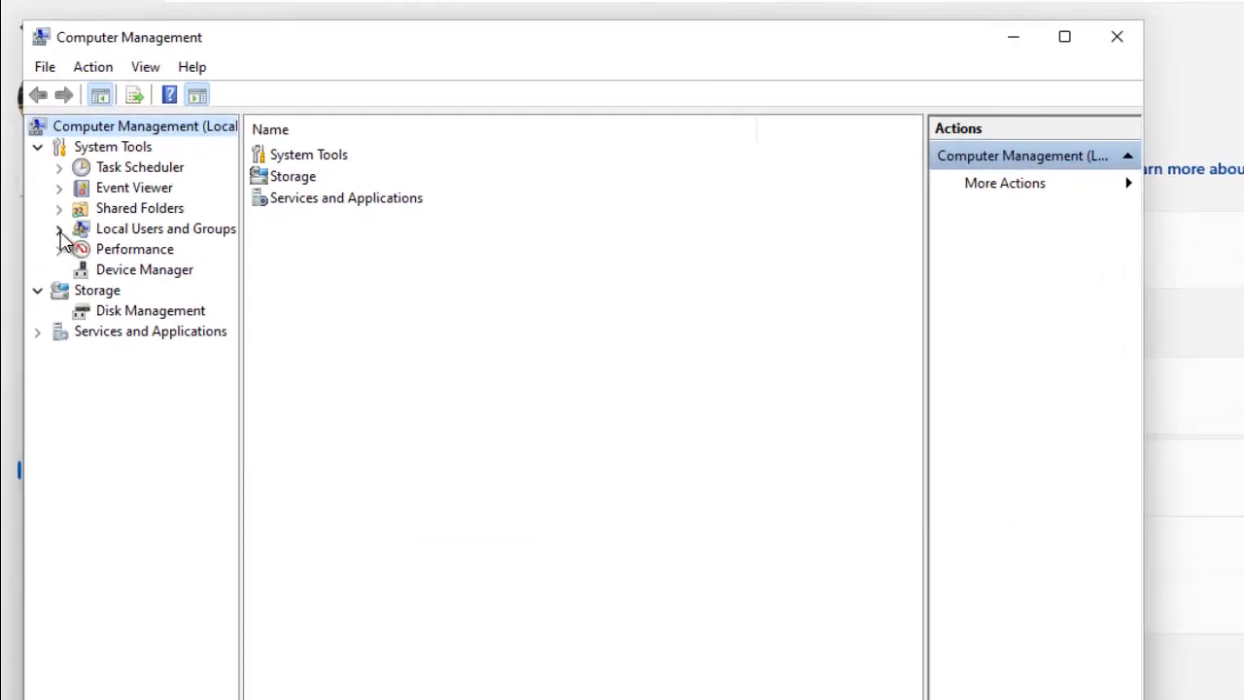
pyautogui.click(59, 232)
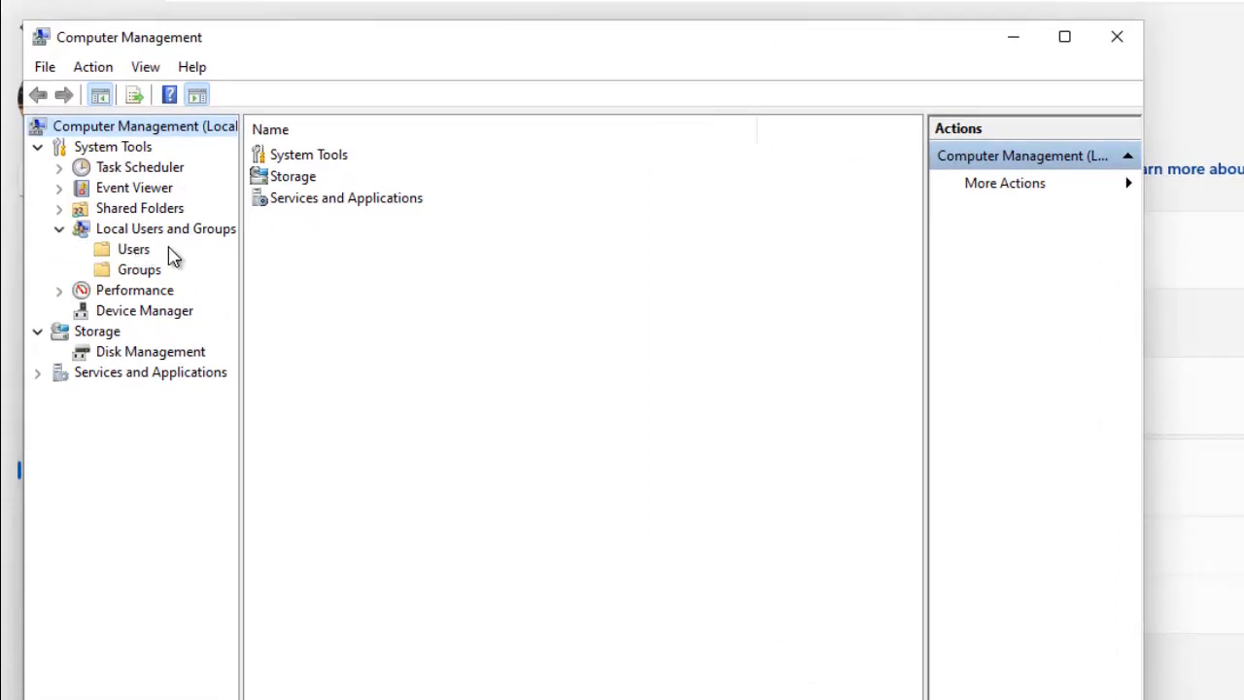
pyautogui.click(128, 251)
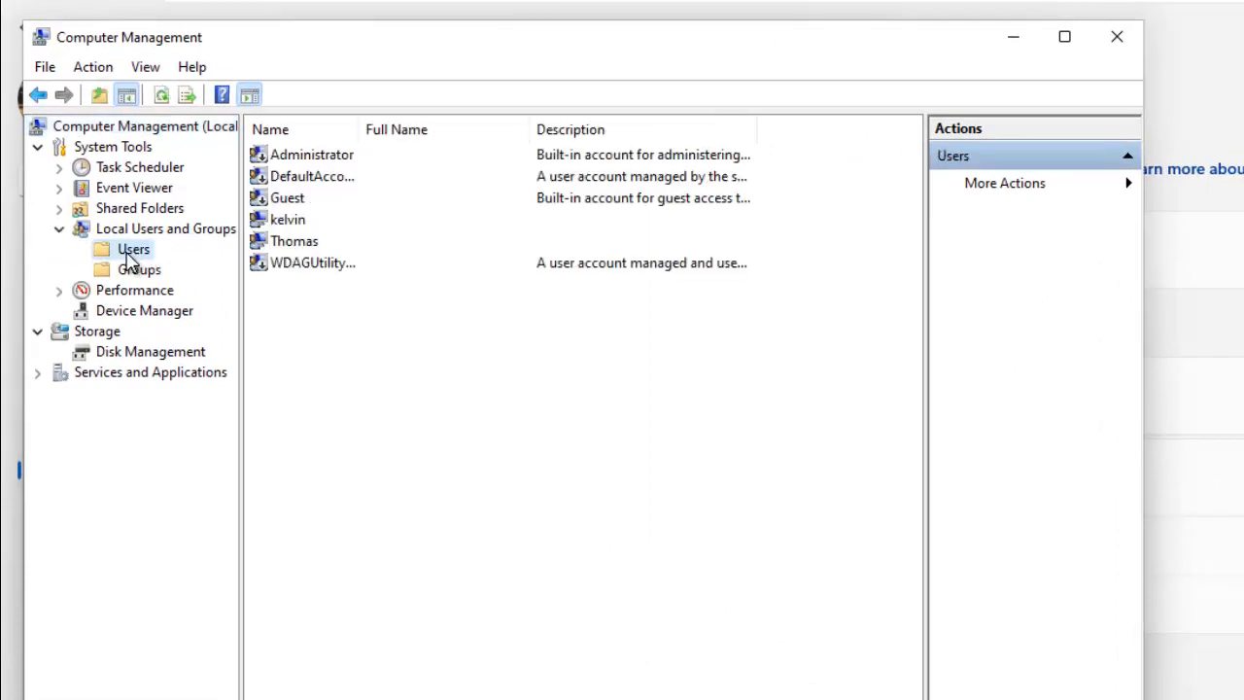
# Step: Open the other user's properties, look at Member Of and Profile, and enter a full name
pyautogui.doubleClick(296, 248)
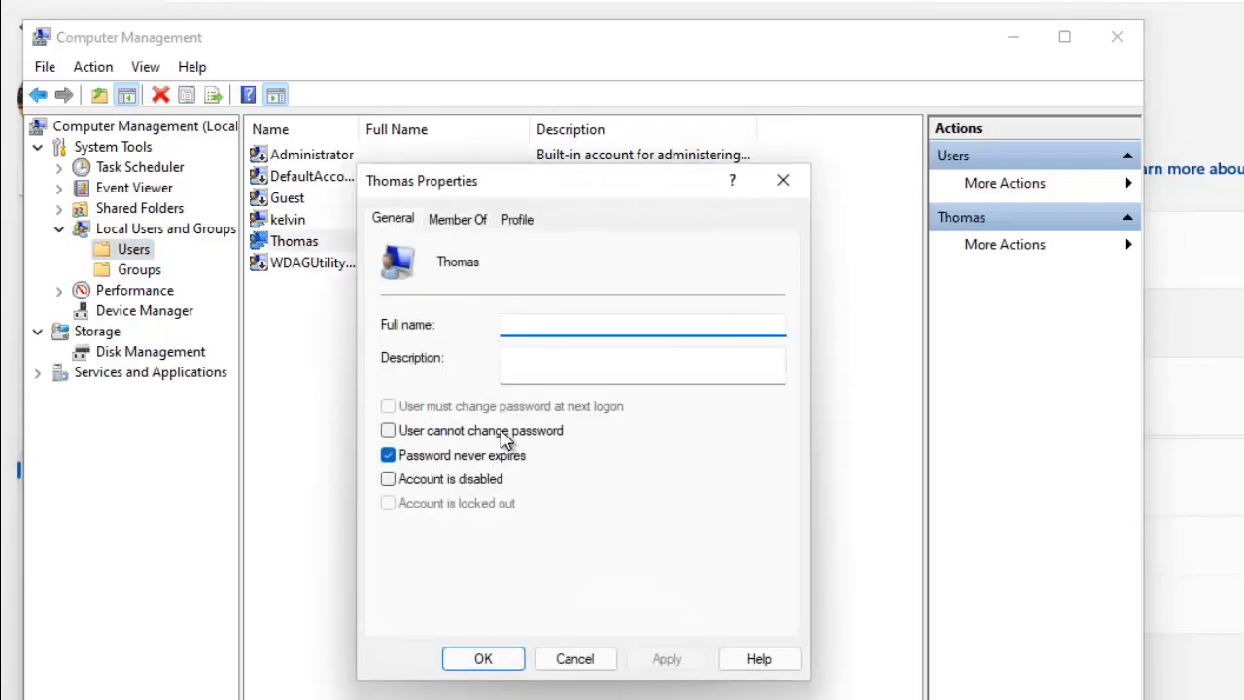
pyautogui.click(474, 225)
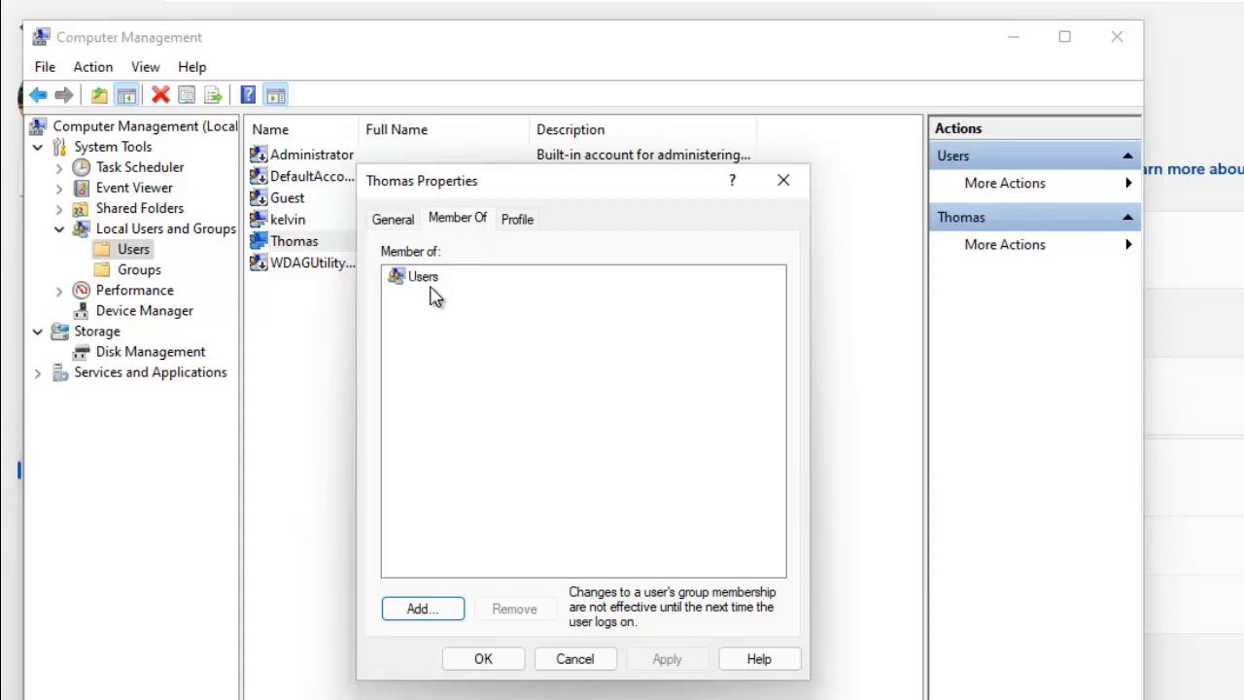
pyautogui.click(522, 226)
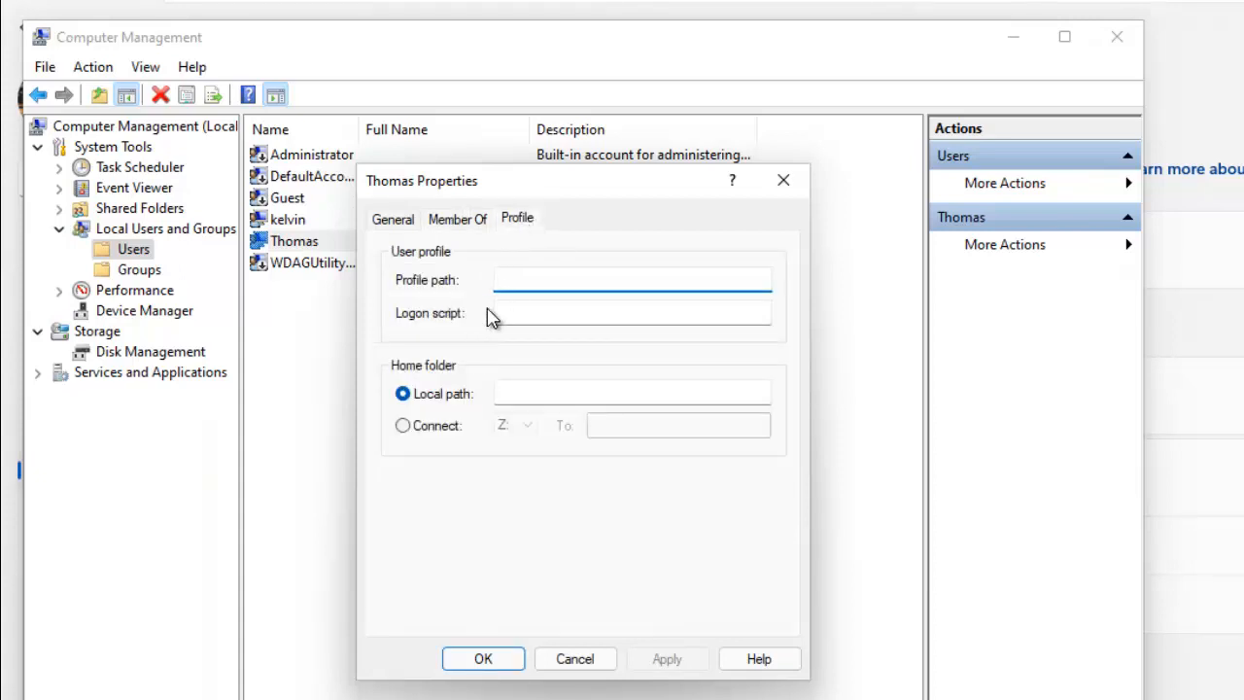
pyautogui.click(397, 221)
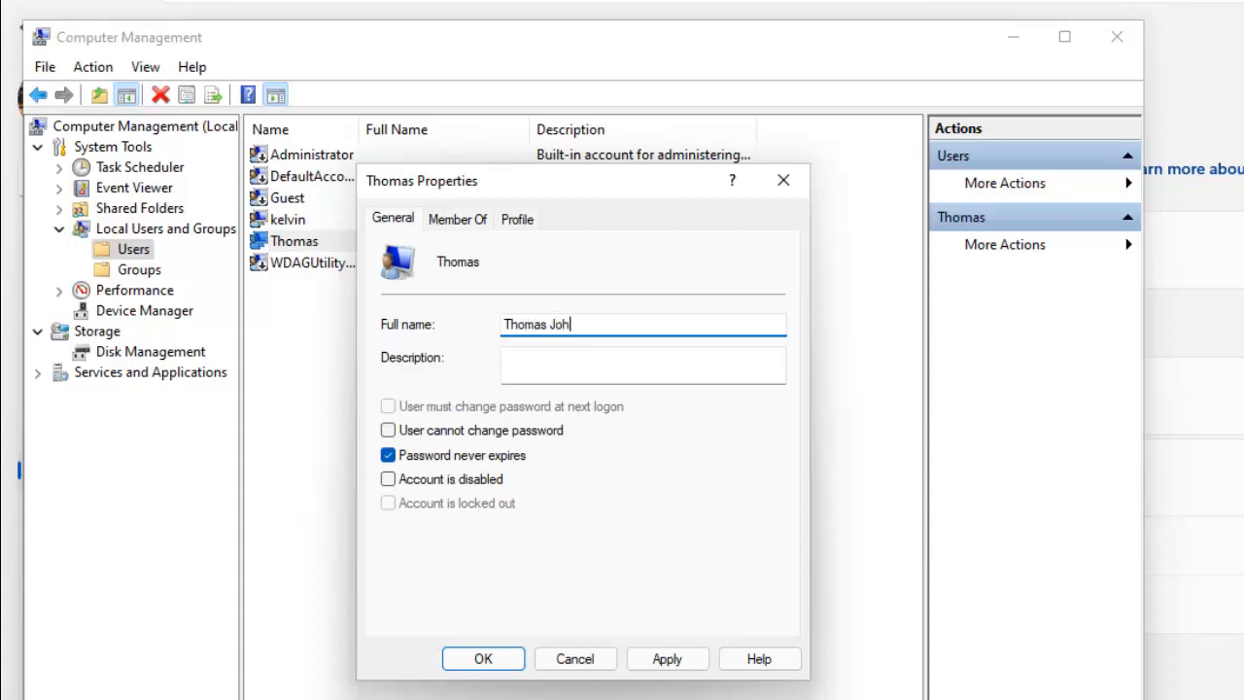
pyautogui.click(566, 361)
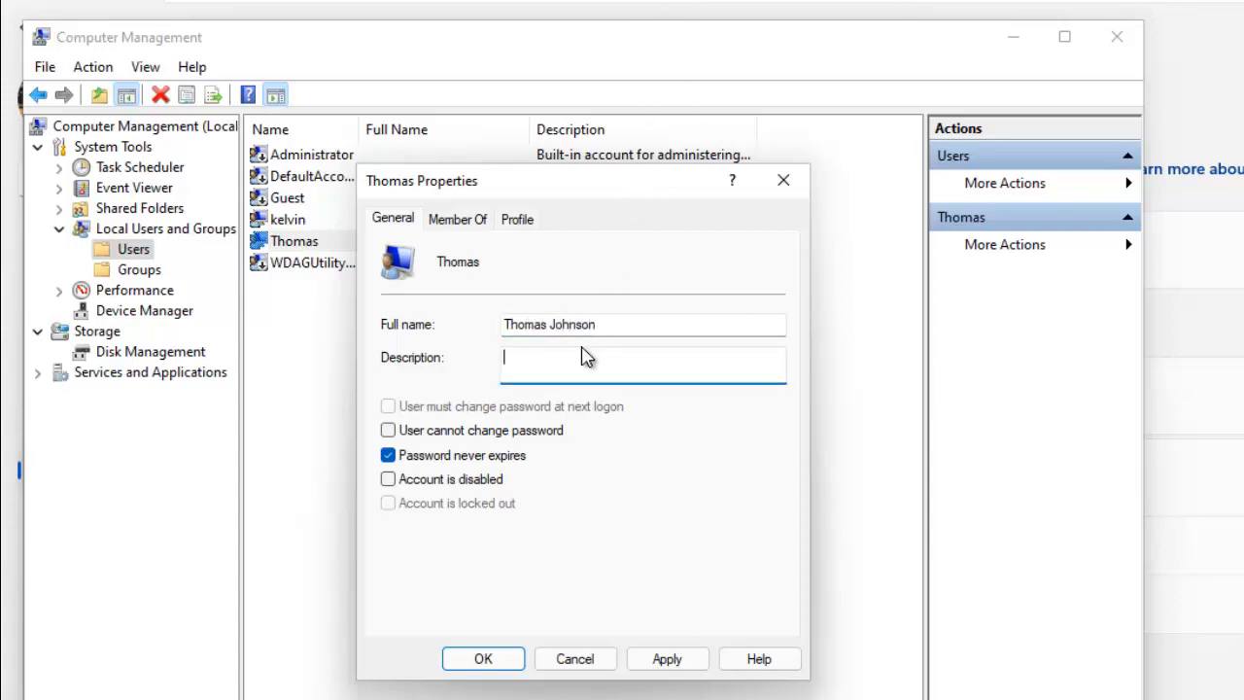
# Step: Toggle the password checkboxes, leave only Password never expires ticked, then Apply and OK
pyautogui.click(387, 456)
pyautogui.click(390, 433)
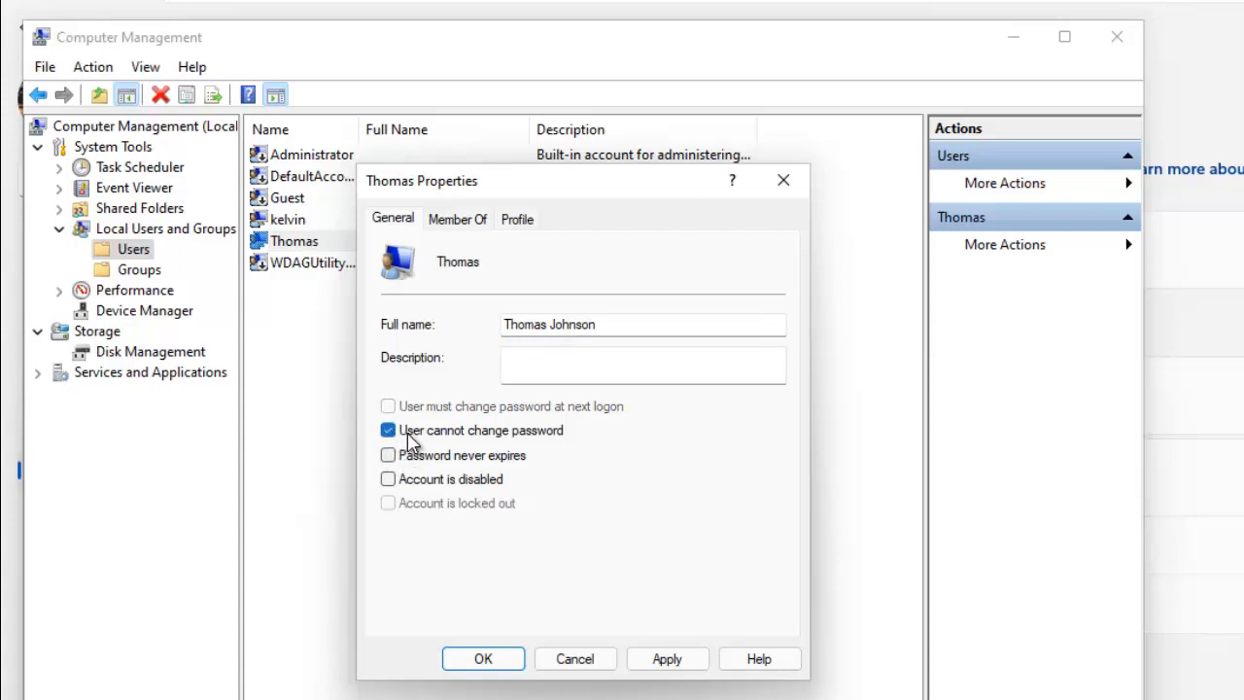
pyautogui.click(408, 433)
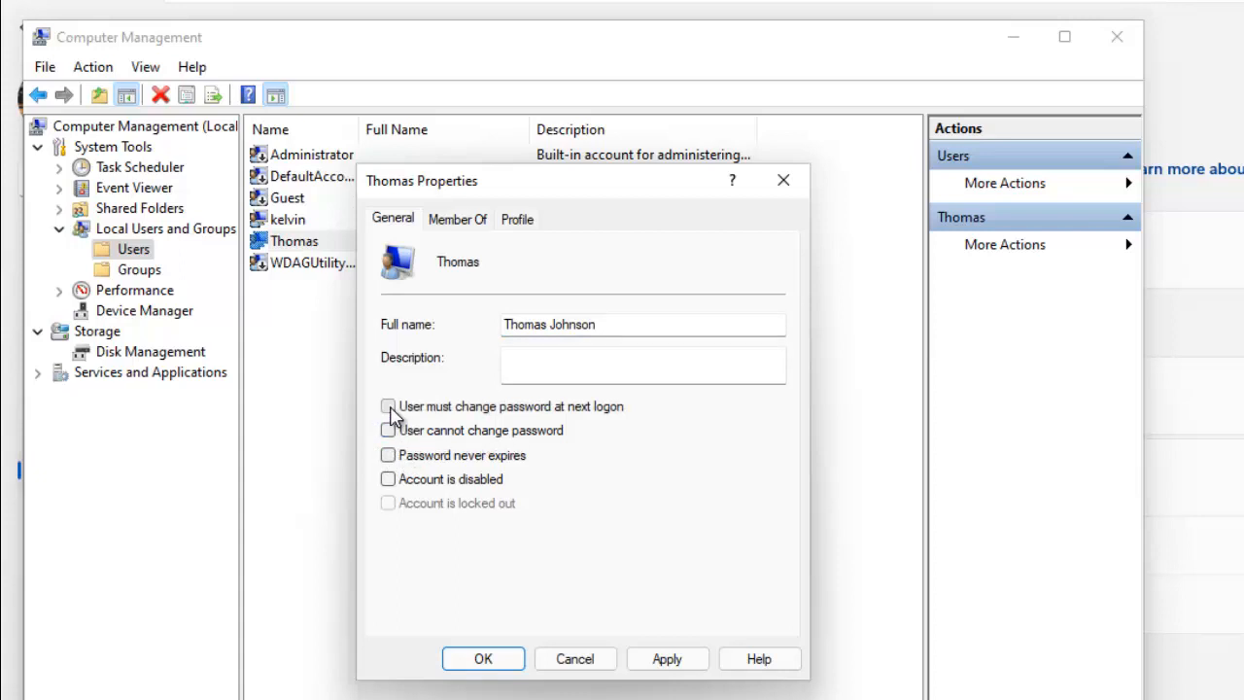
pyautogui.click(390, 408)
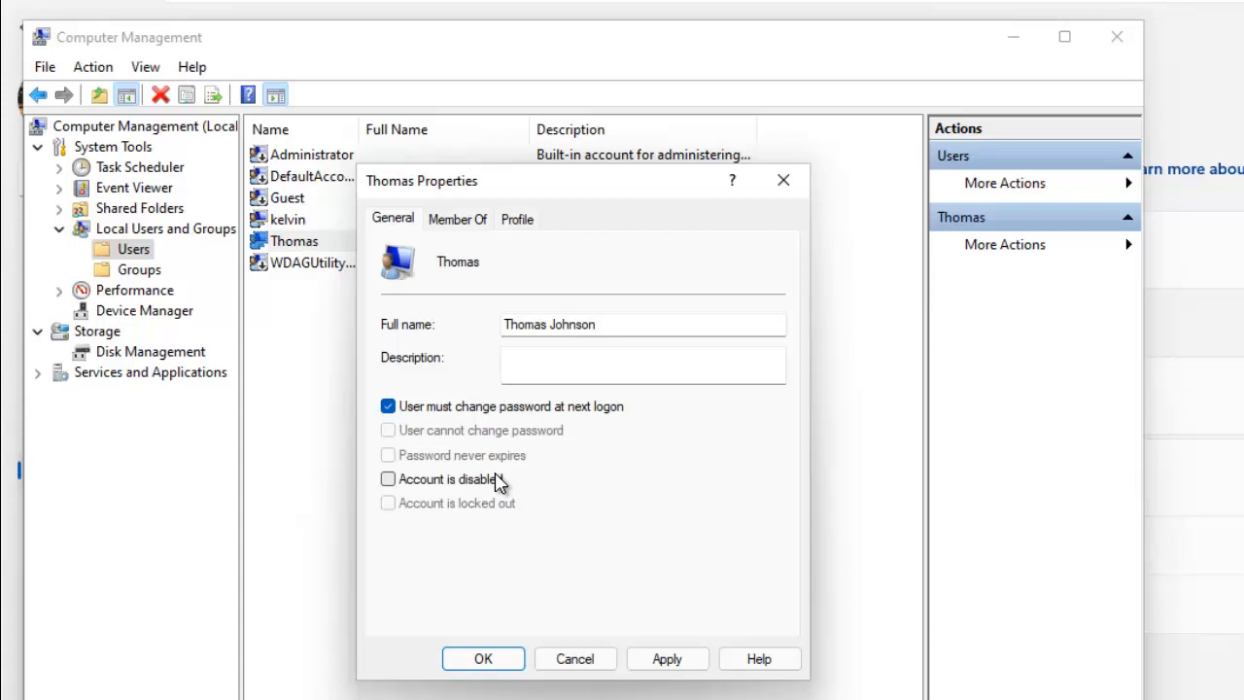
pyautogui.click(469, 413)
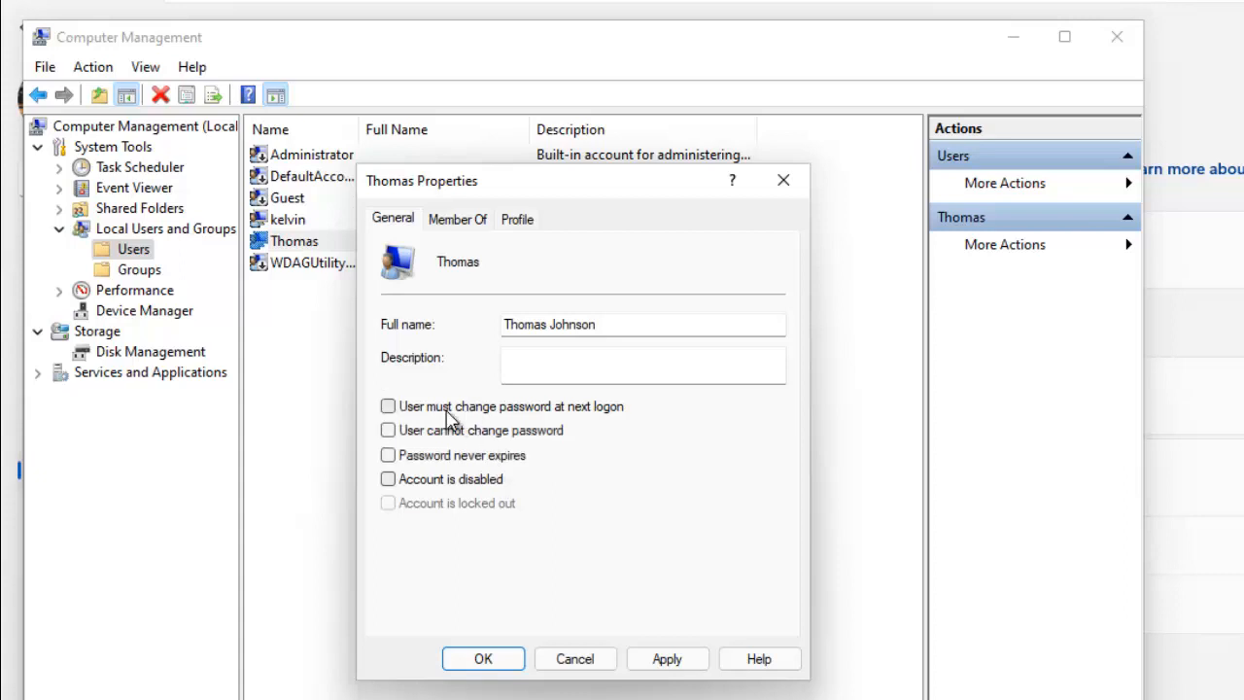
pyautogui.click(419, 458)
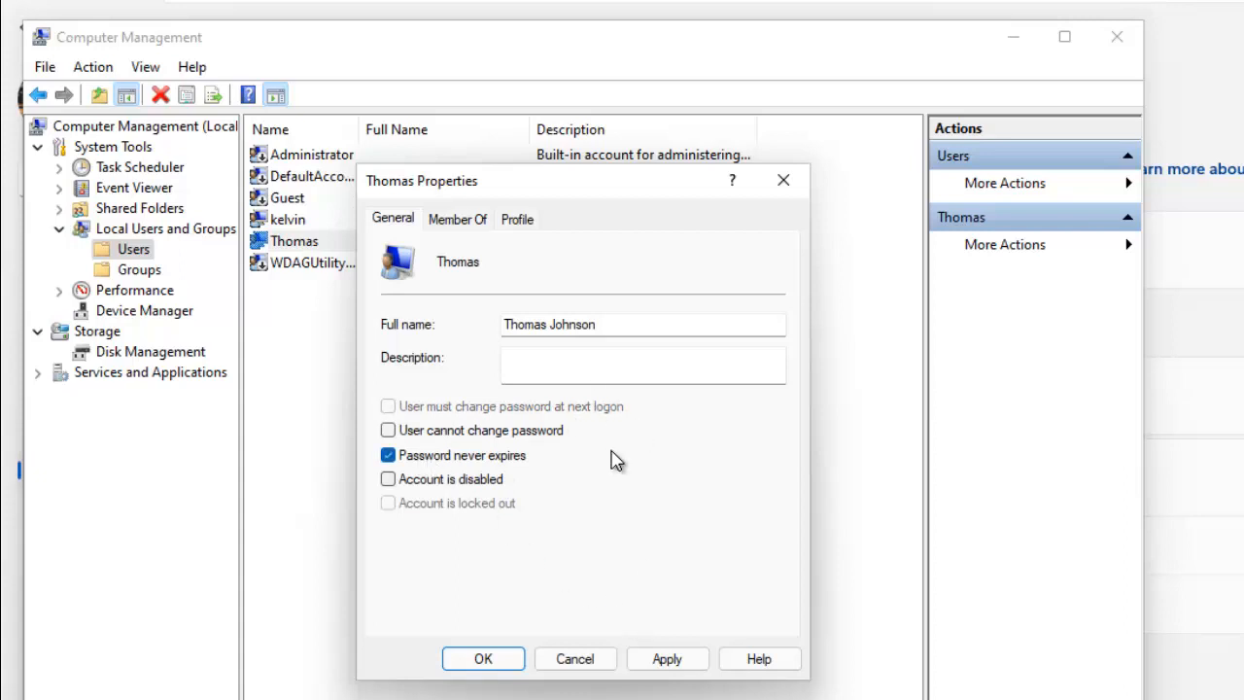
pyautogui.click(667, 661)
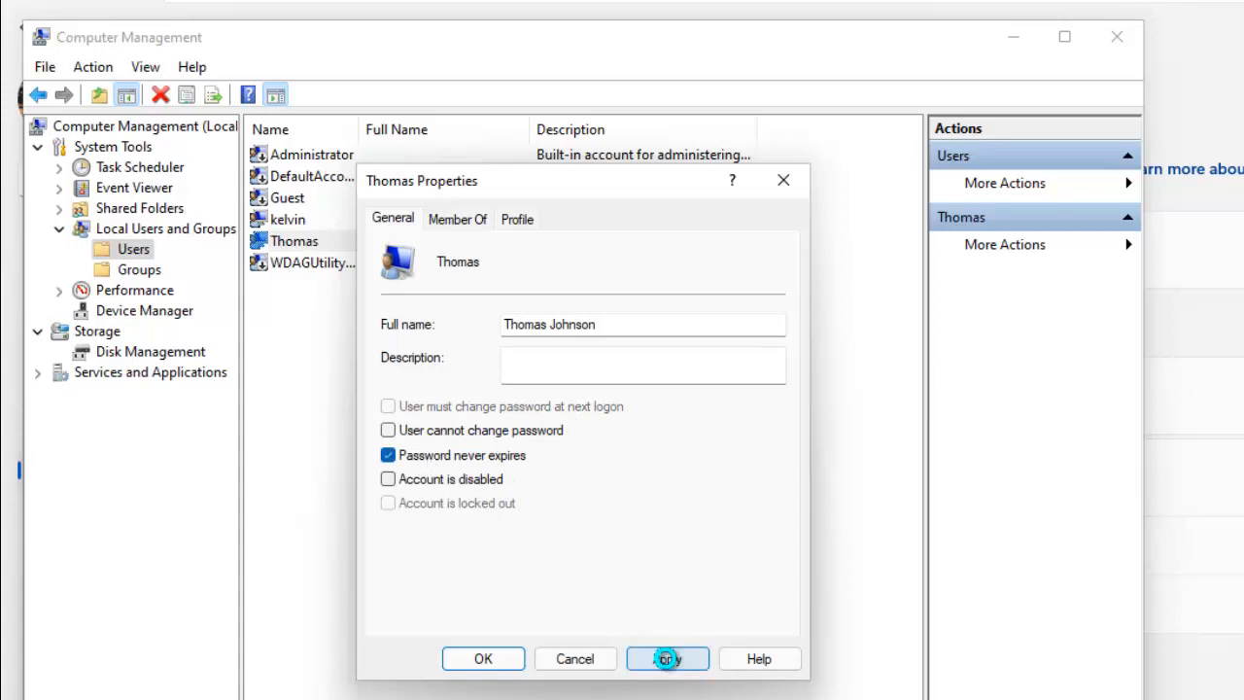
pyautogui.click(483, 660)
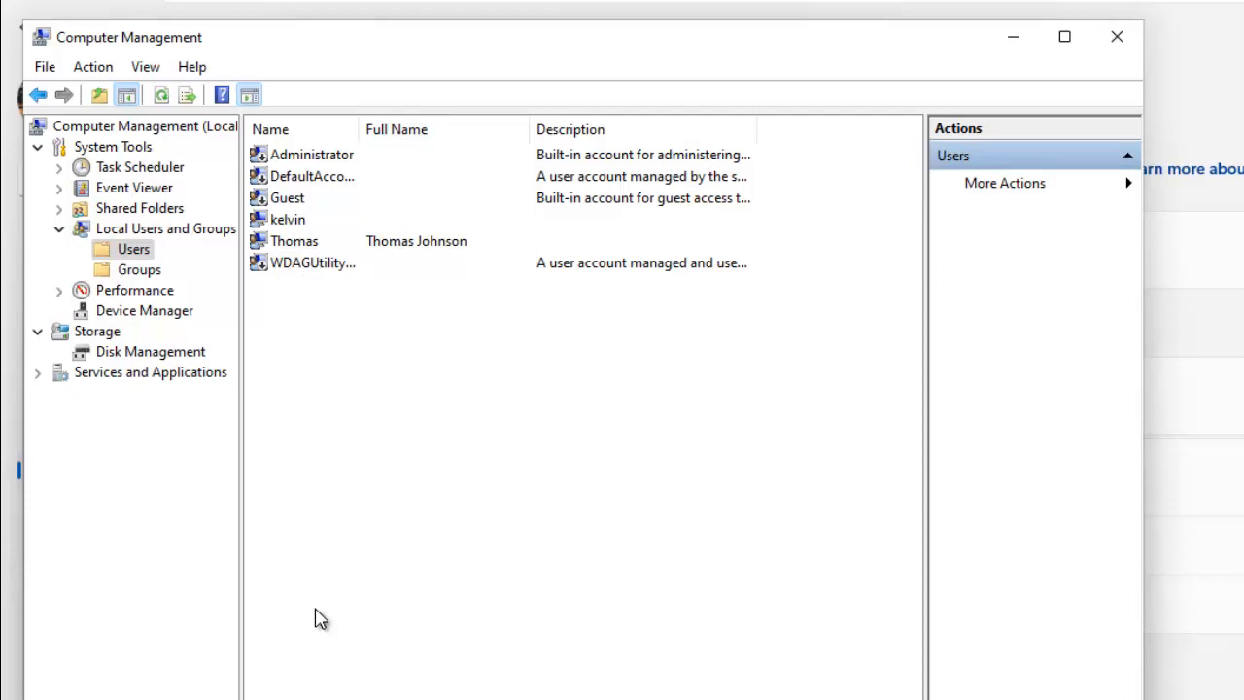
# Step: Check the user's context menu, then search 'control' to open Control Panel's User Accounts
pyautogui.rightClick(302, 248)
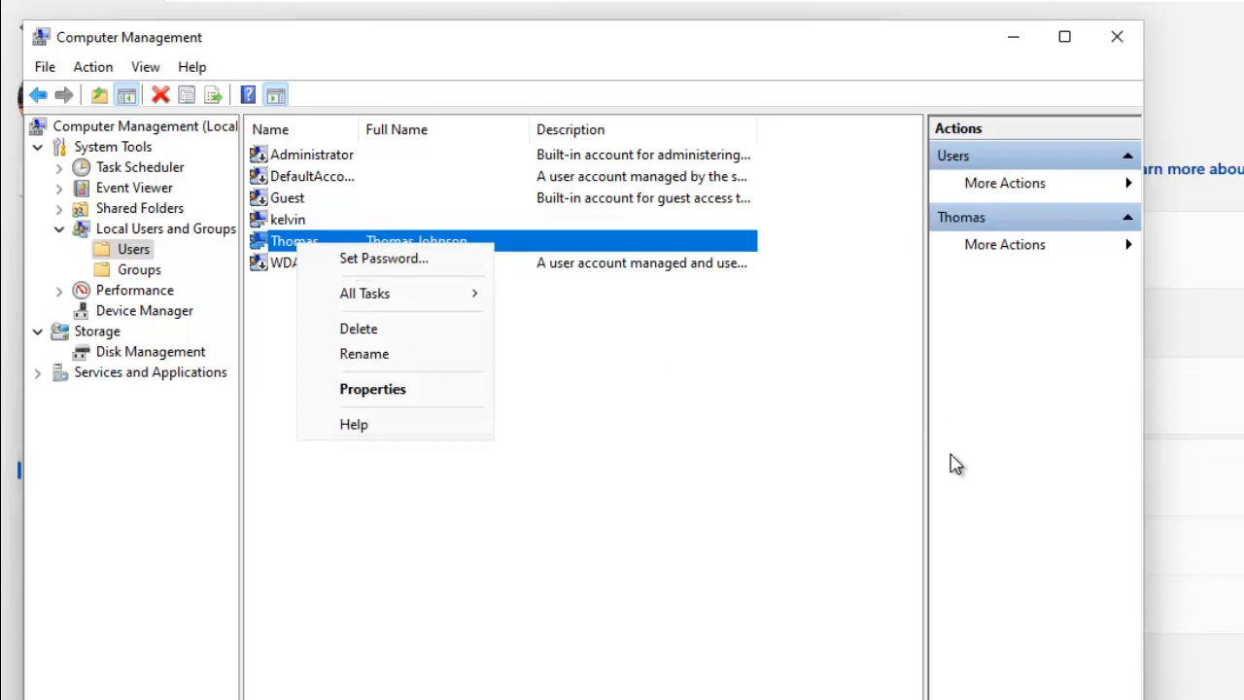
pyautogui.click(1030, 660)
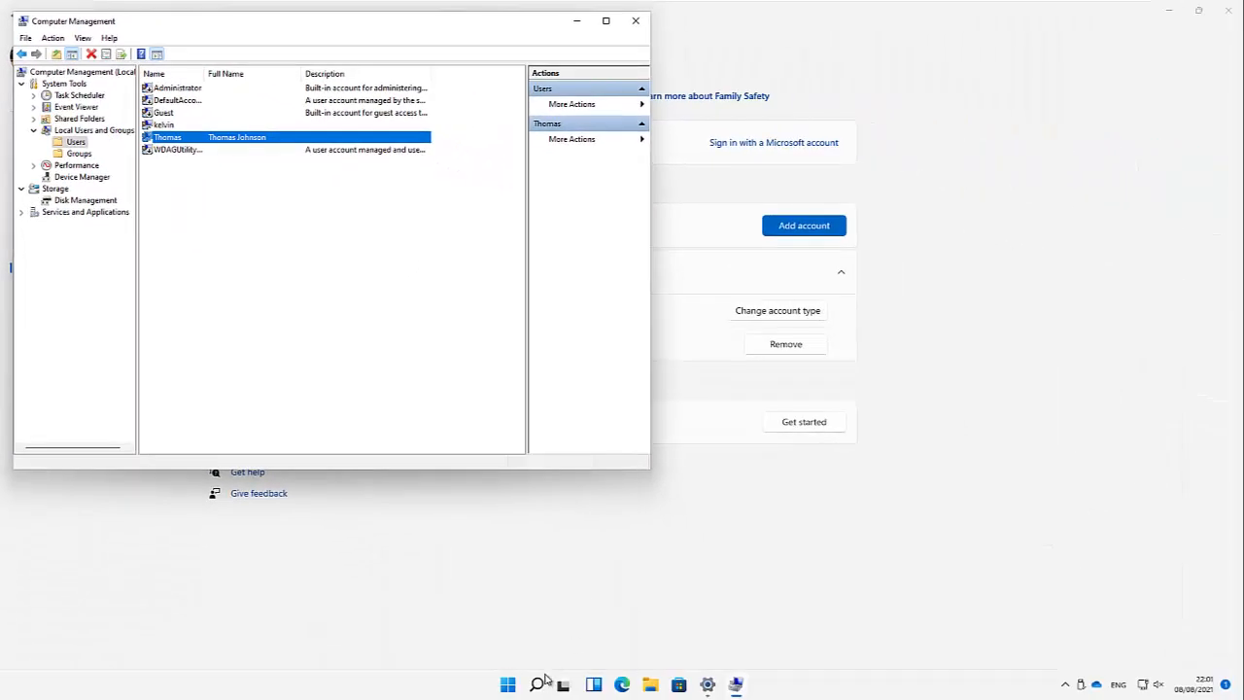
pyautogui.click(542, 682)
pyautogui.write('control')
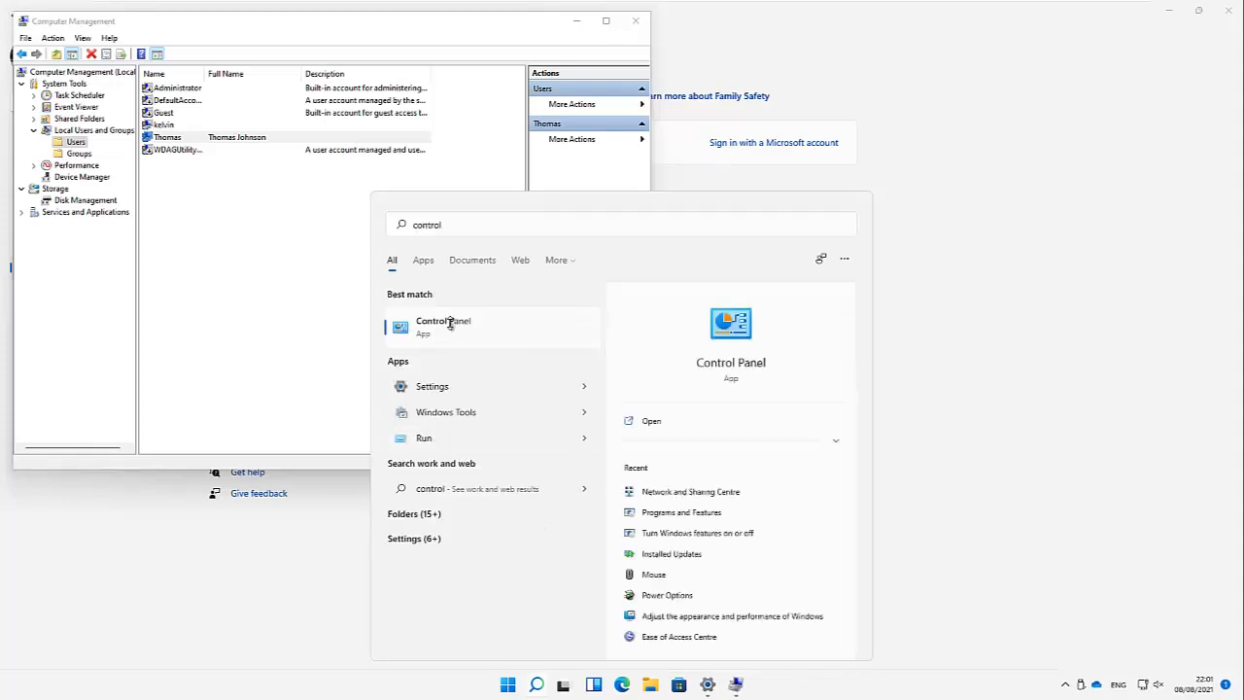
pyautogui.click(452, 324)
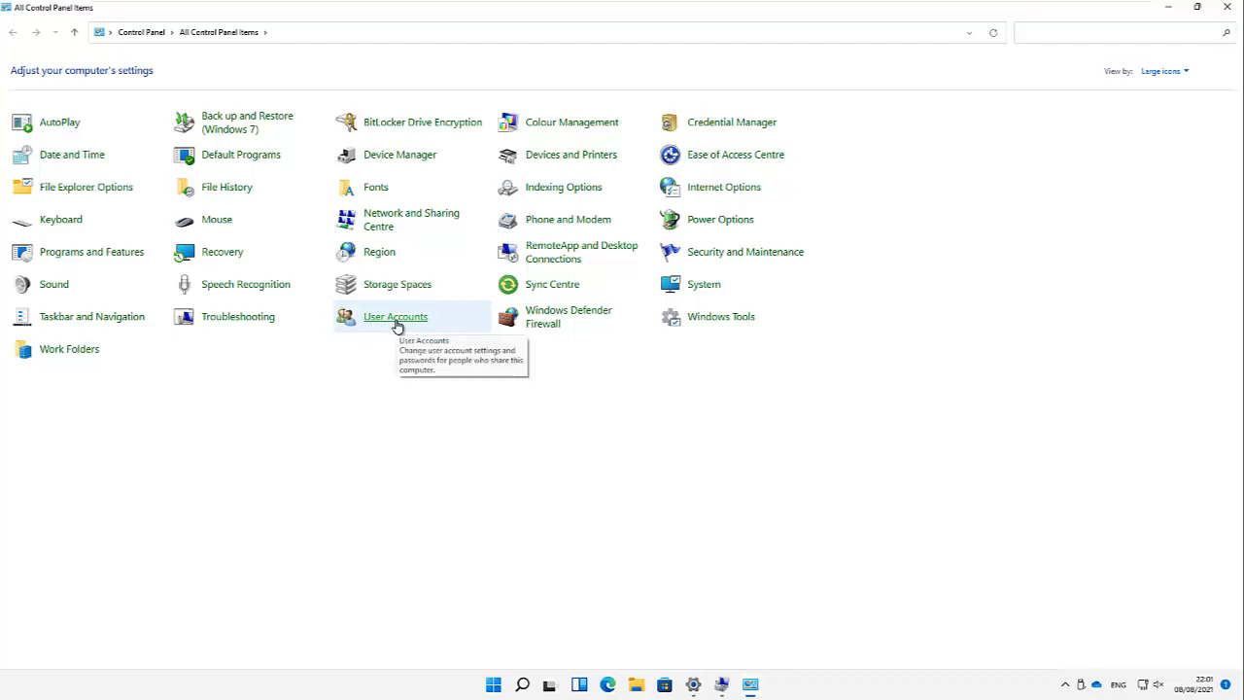
pyautogui.click(397, 327)
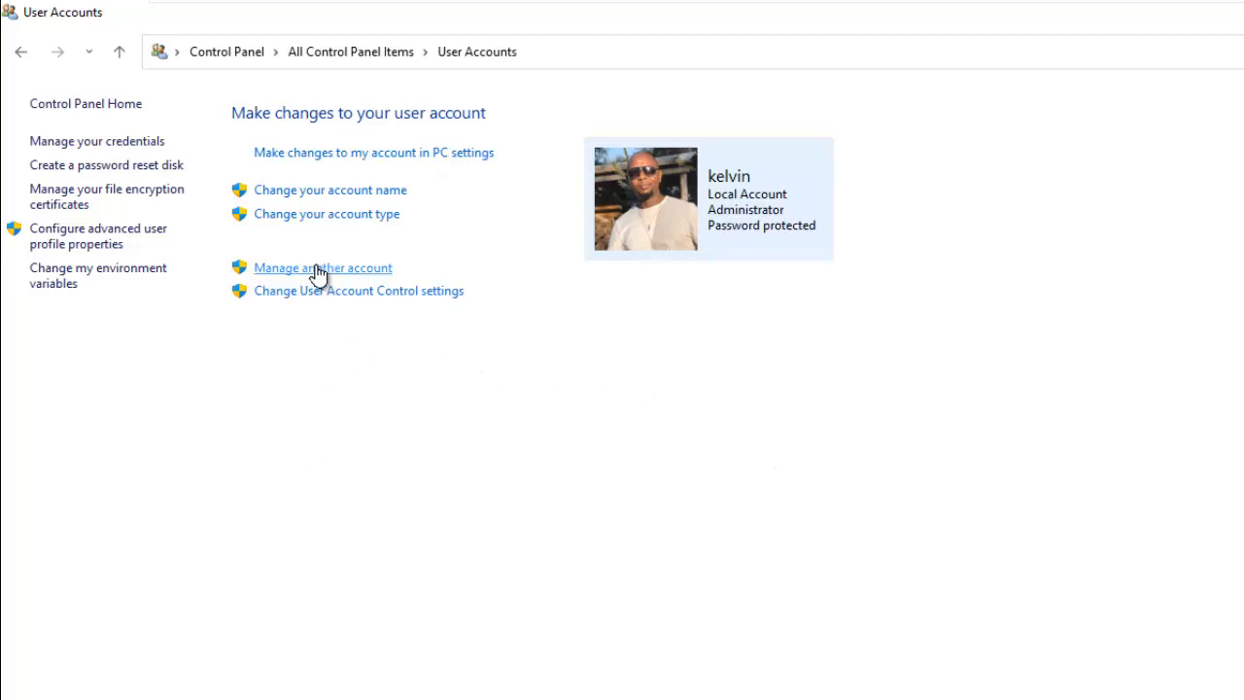
# Step: Choose 'Manage another account' to list the administrator and the new local user
pyautogui.click(388, 271)
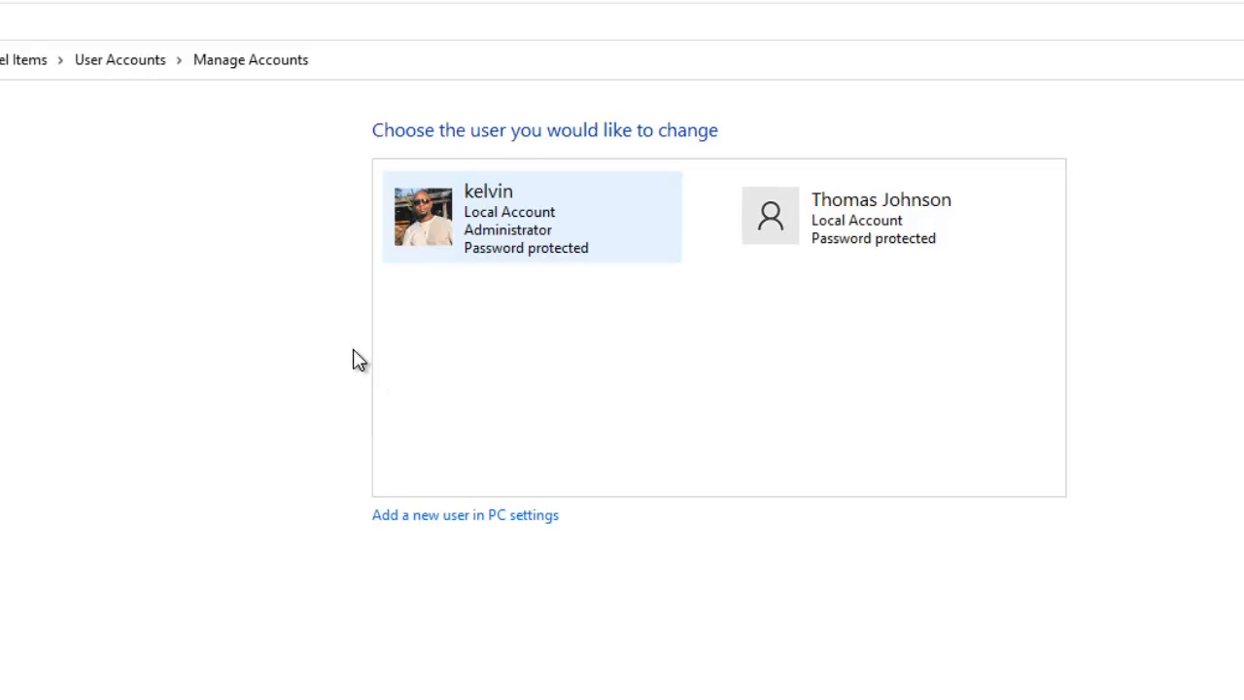
# Step: Open the local user's account, cancel rename and password changes, and choose Delete the account
pyautogui.click(879, 229)
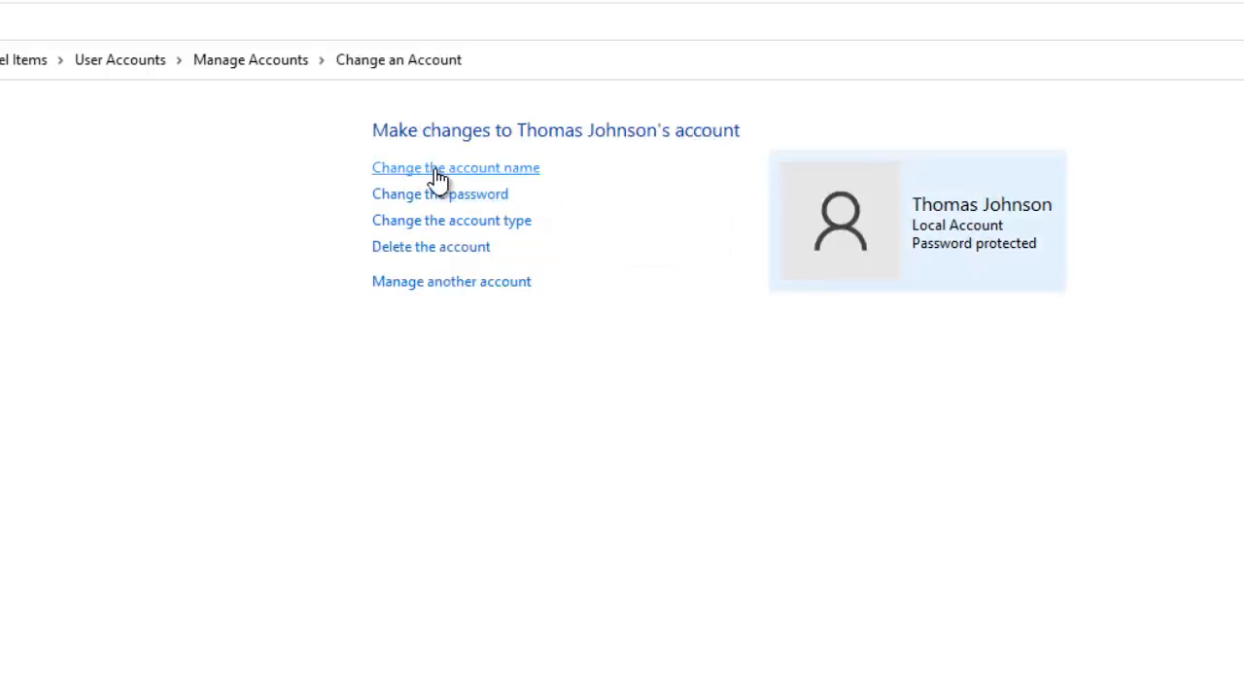
pyautogui.click(447, 169)
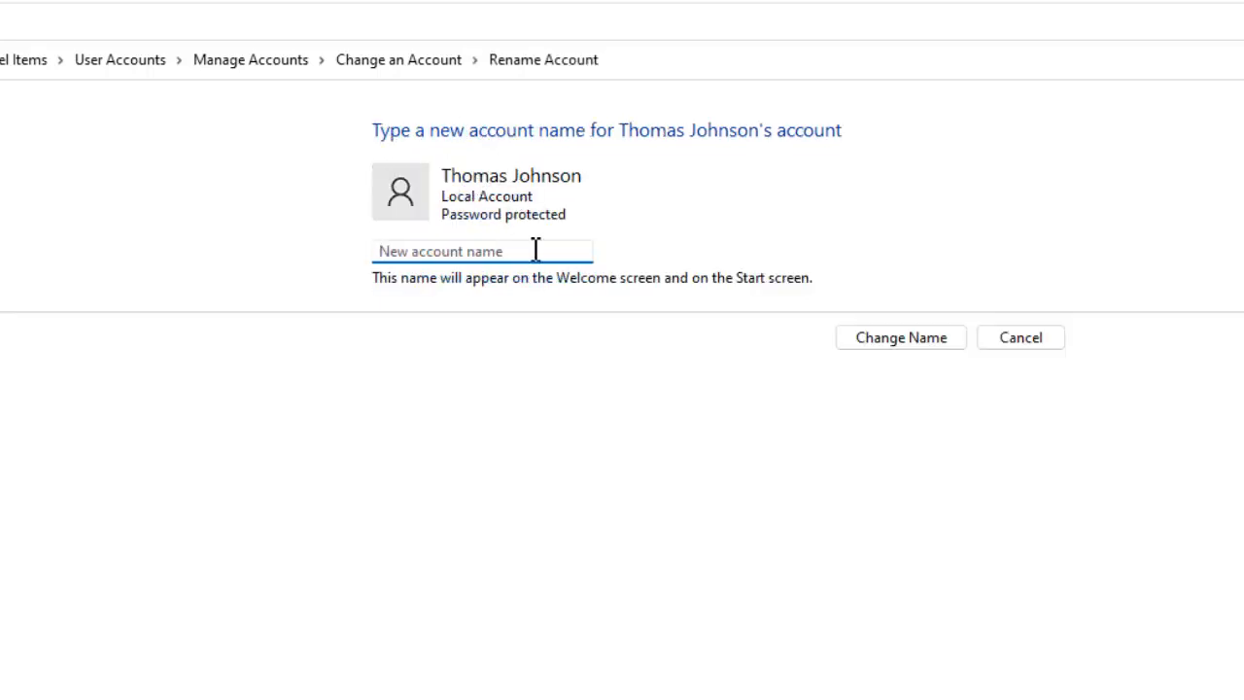
pyautogui.click(989, 337)
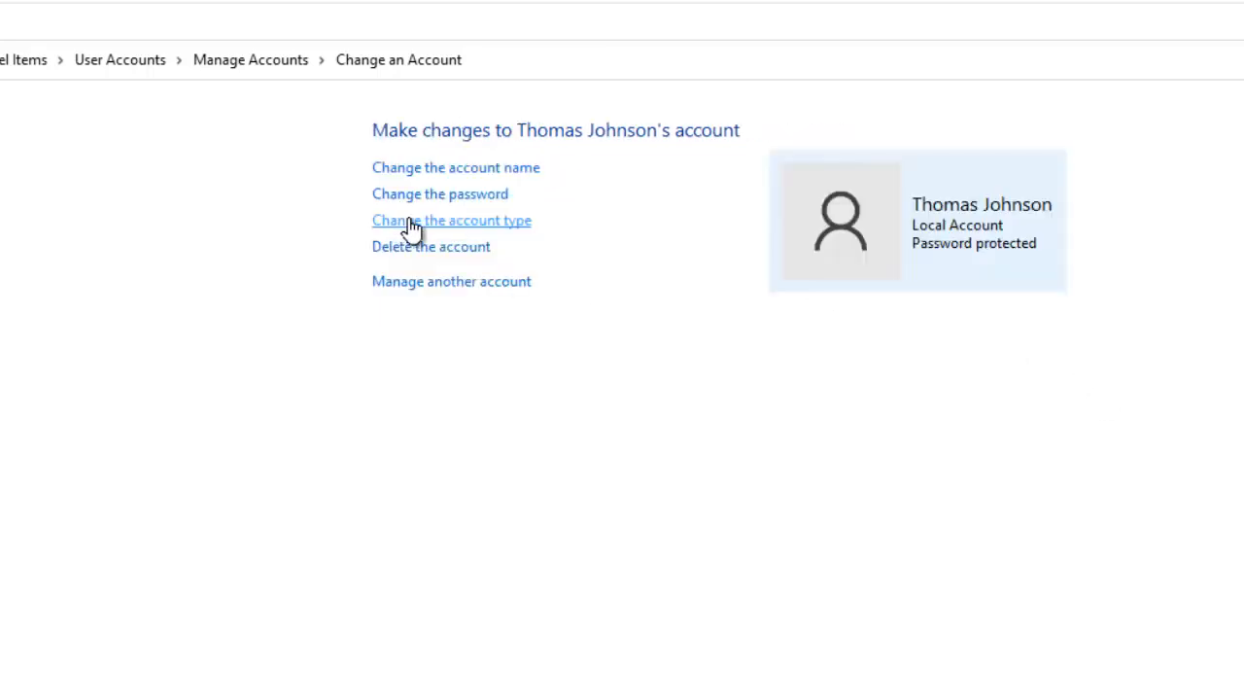
pyautogui.click(442, 198)
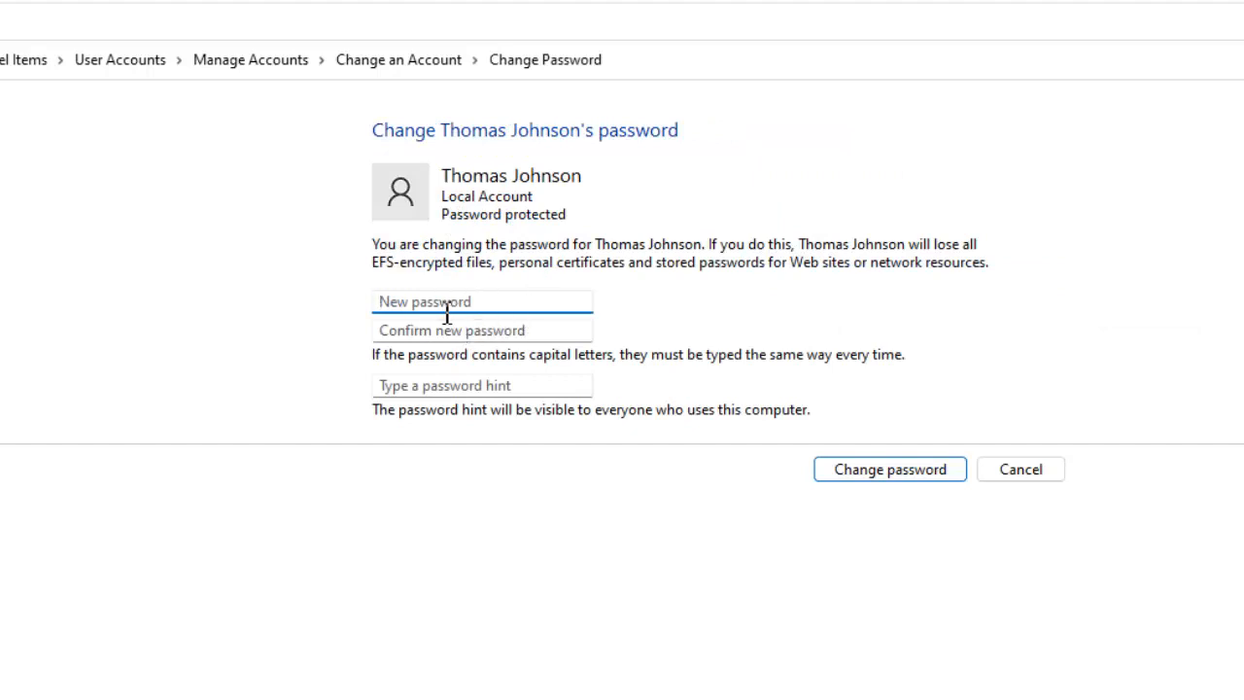
pyautogui.click(990, 472)
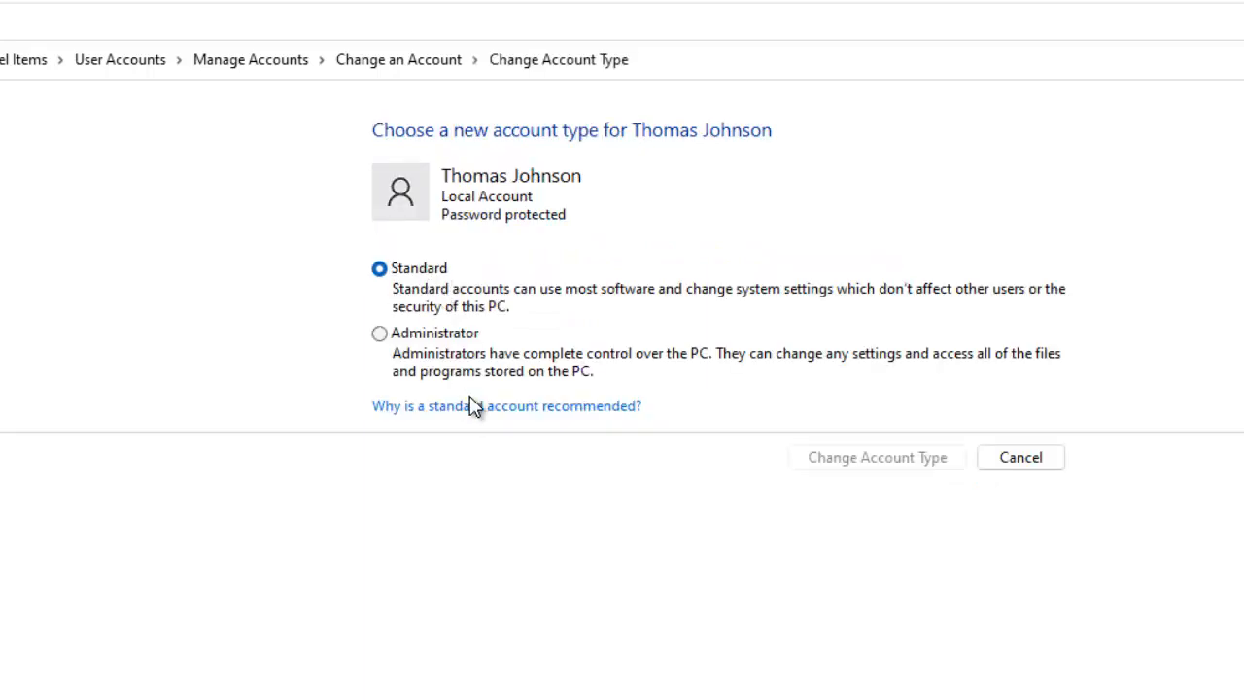
pyautogui.click(1032, 457)
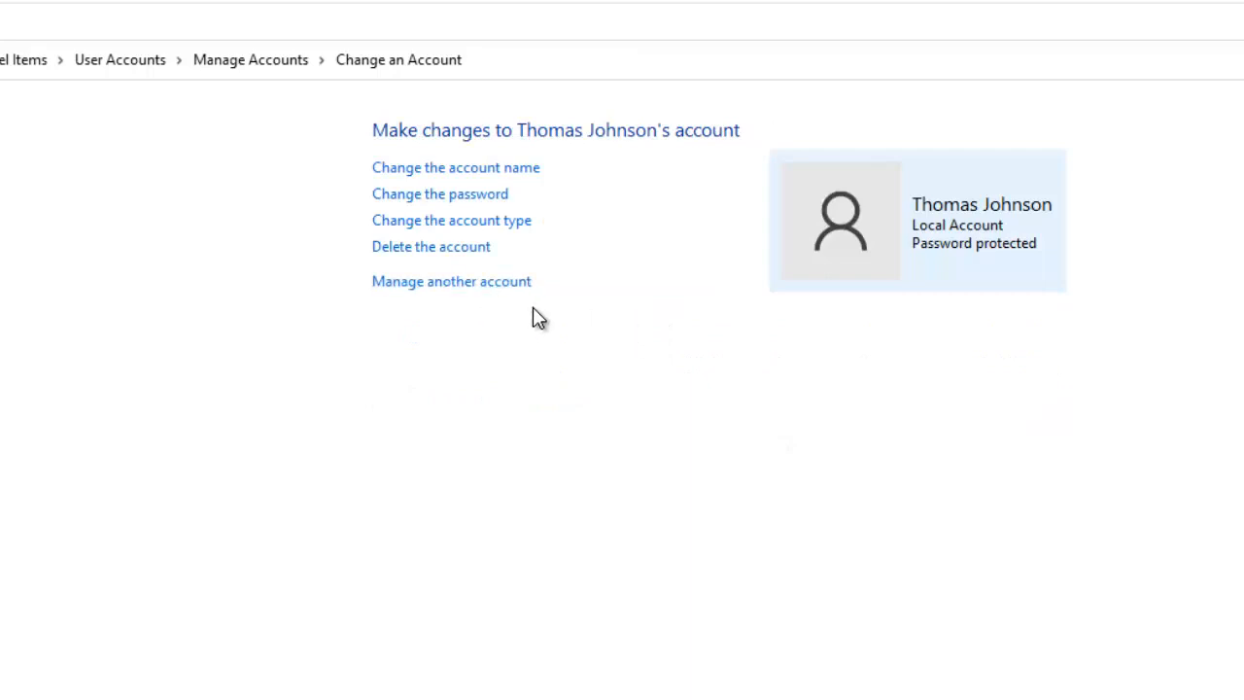
pyautogui.click(464, 248)
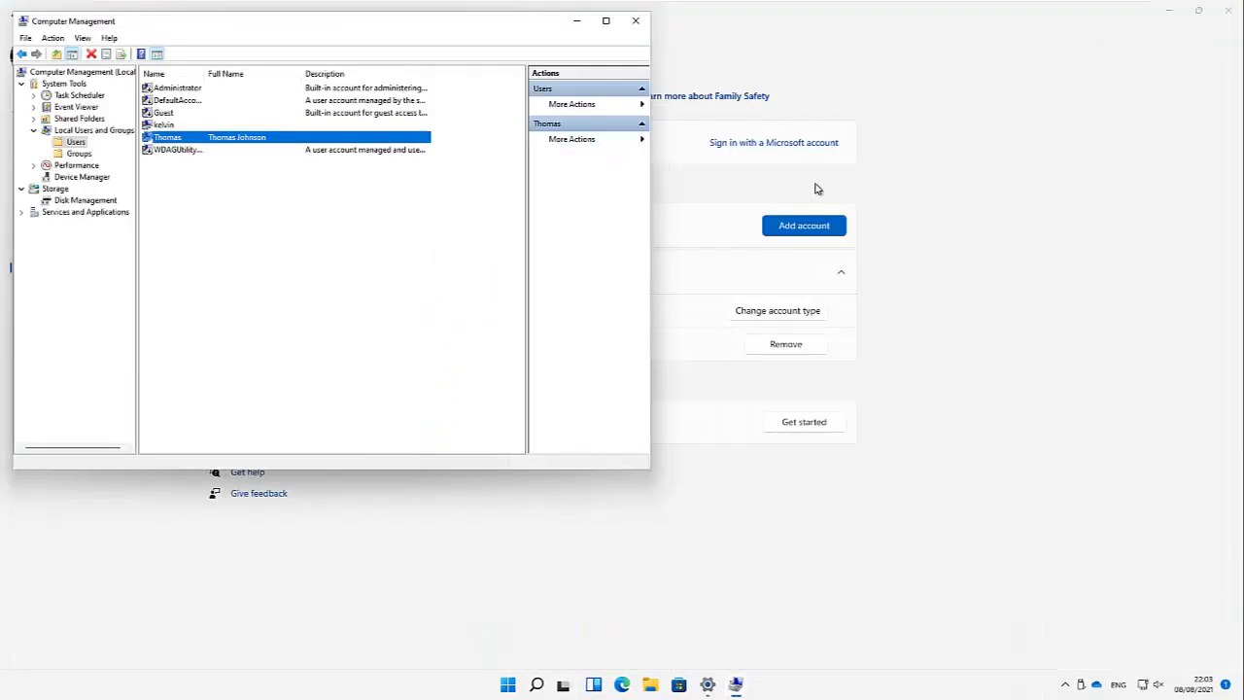
# Step: Close the Computer Management window to get back to Family & other users
pyautogui.click(637, 21)
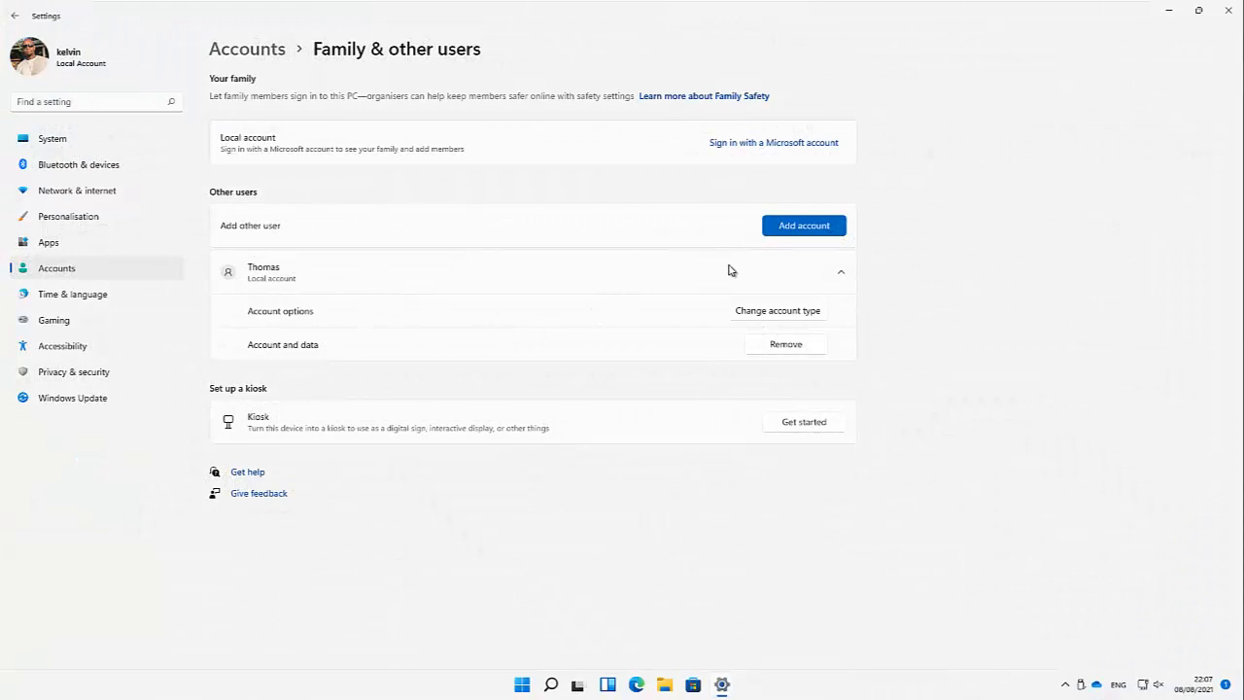
# Step: Choose Add account under Other users to open the Microsoft sign-in prompt
pyautogui.click(802, 231)
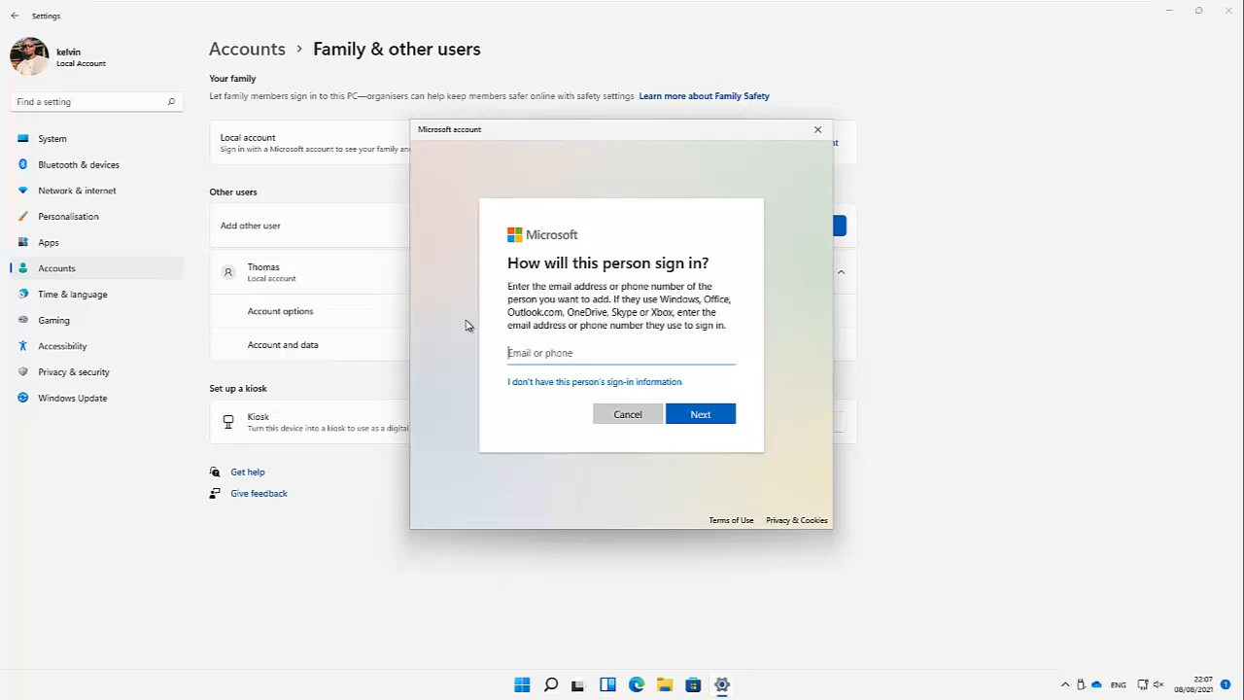
# Step: Cancel the Microsoft account dialog without entering an email or phone
pyautogui.click(628, 420)
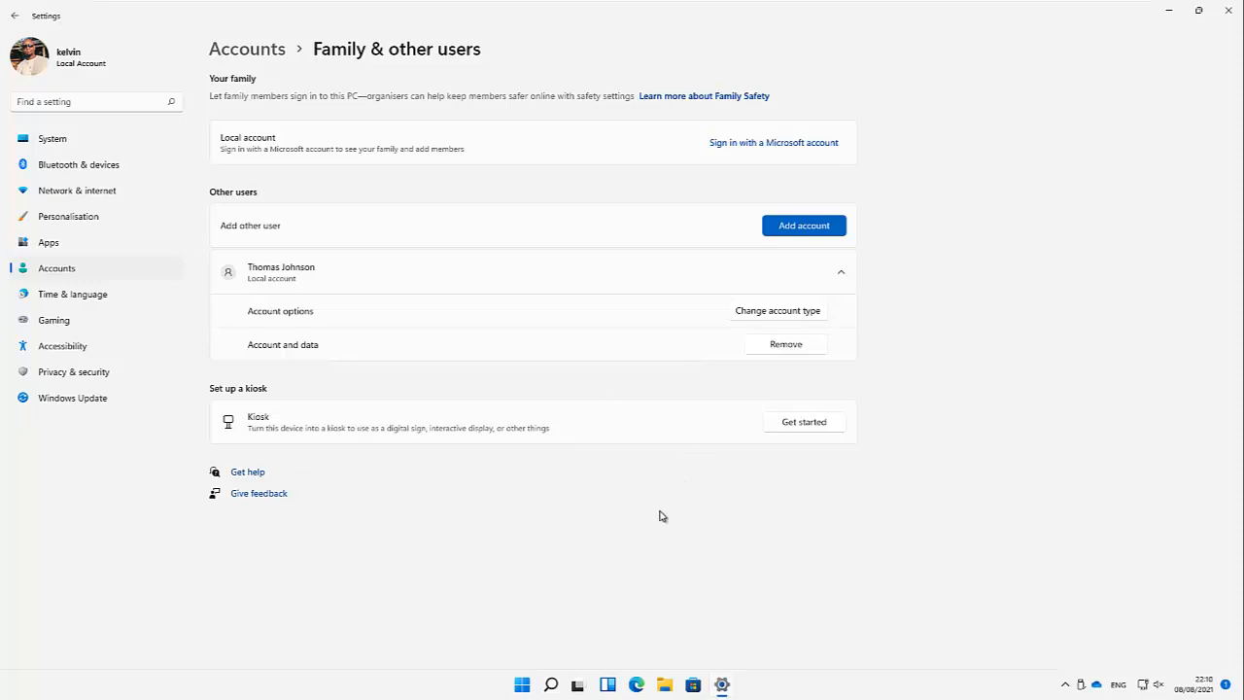
# Step: Open the Start menu from the taskbar's Start button
pyautogui.click(522, 684)
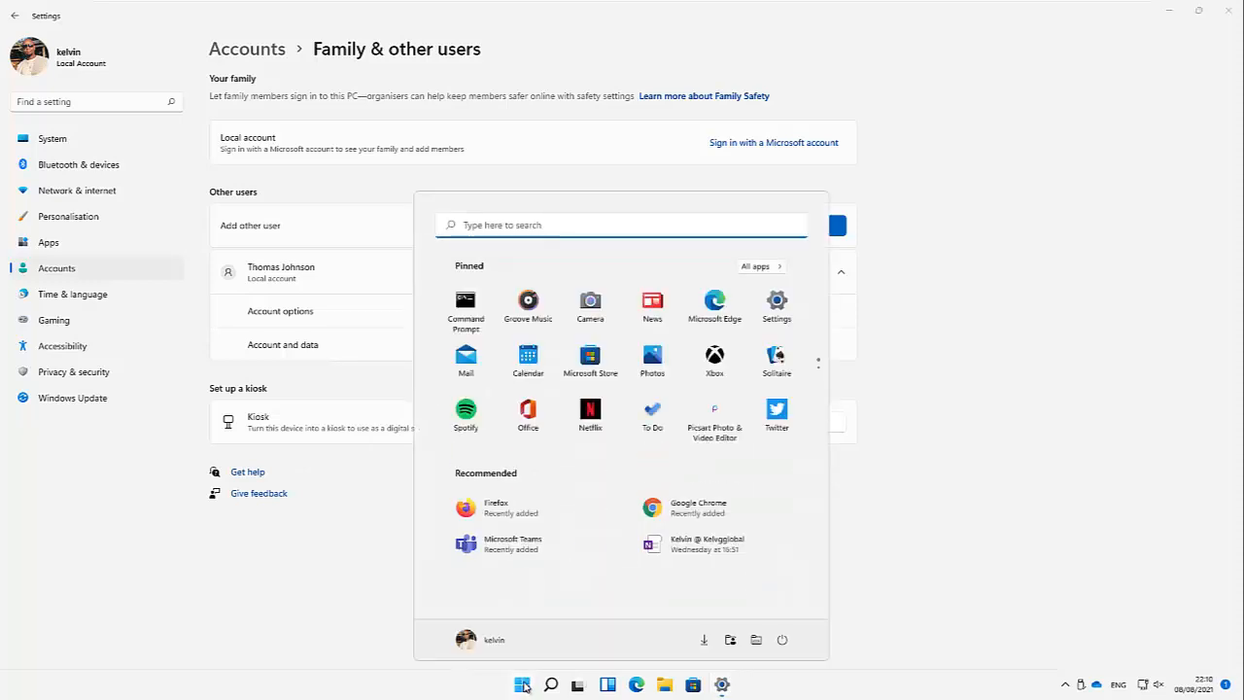
# Step: From the Start menu profile picture, choose Change account settings to reach Your info
pyautogui.click(477, 641)
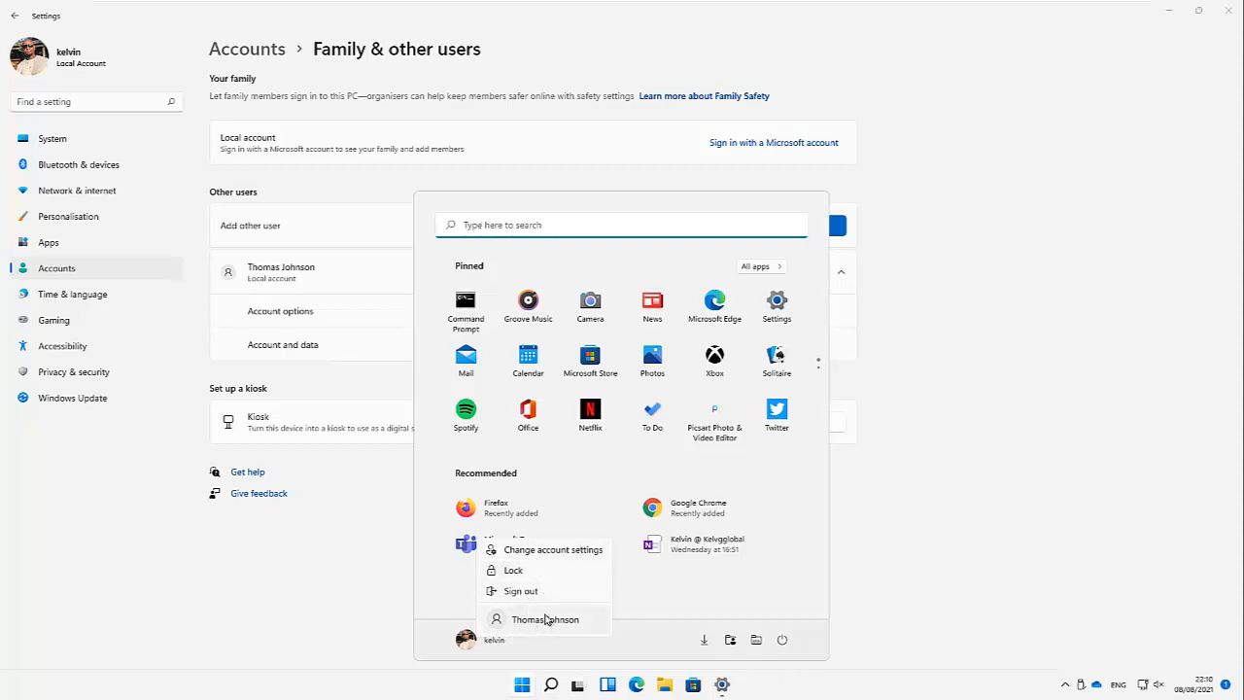
pyautogui.click(537, 551)
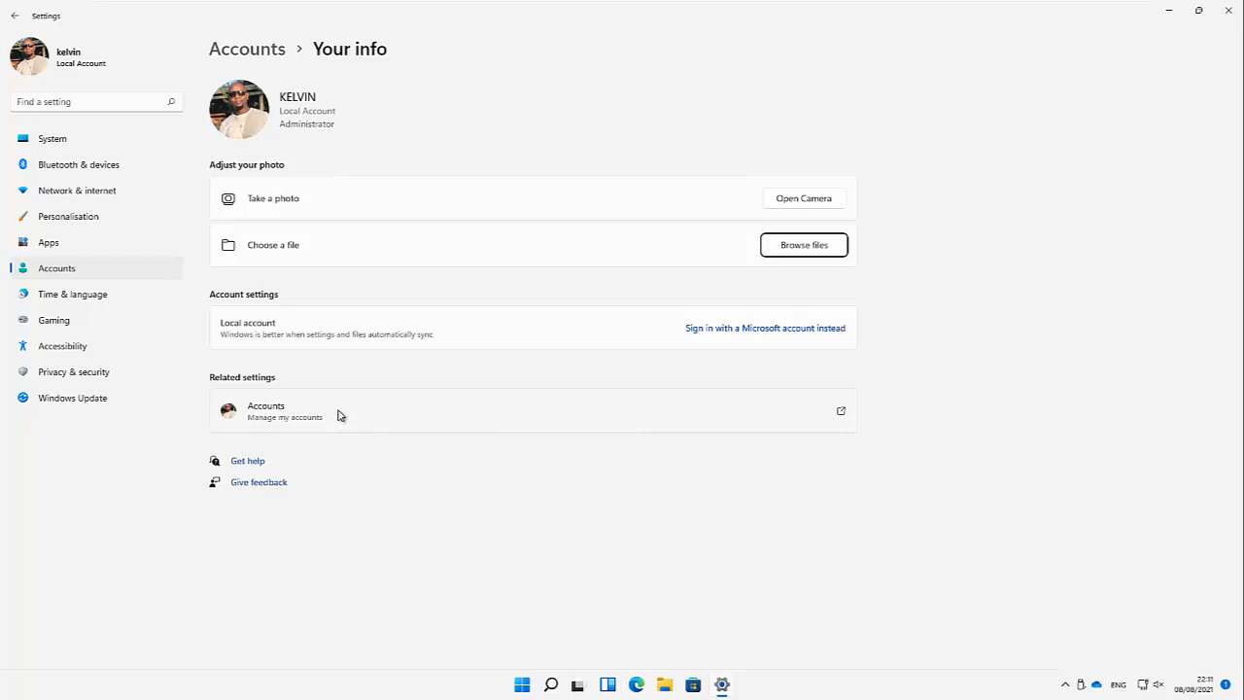
# Step: Follow the Related settings Accounts link to open myaccount.microsoft.com in the browser
pyautogui.click(841, 415)
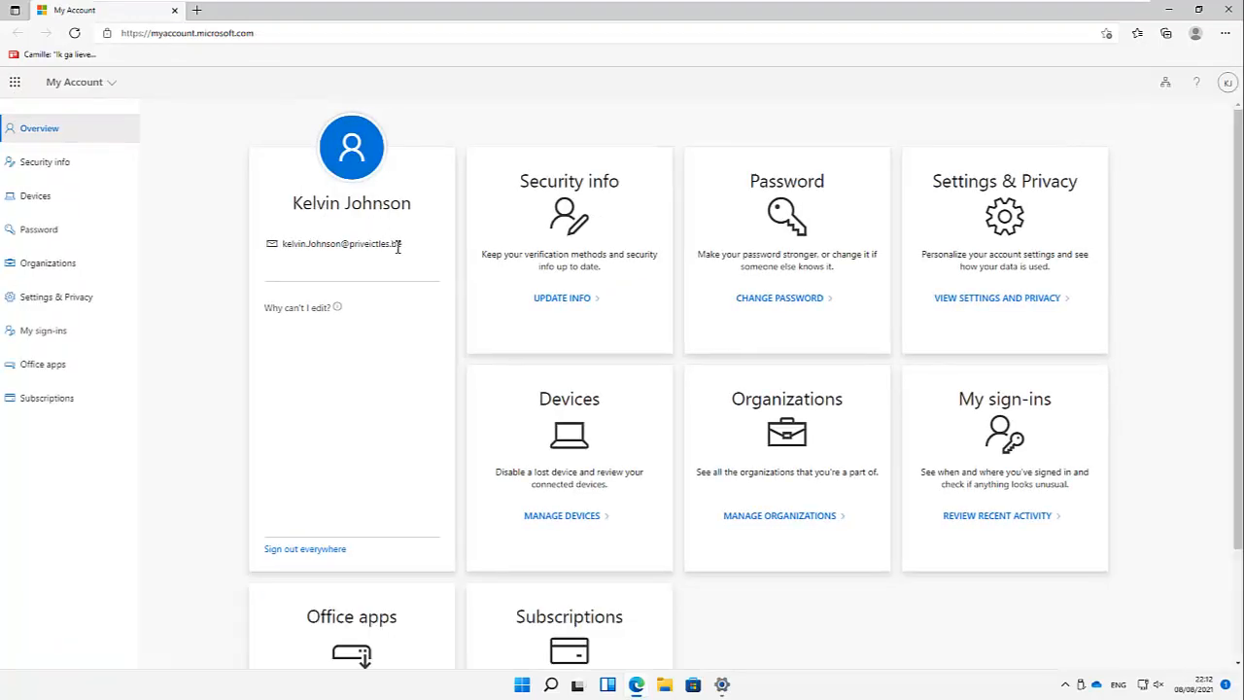
# Step: Select the account's e-mail address and browse the Devices and Security info pages
pyautogui.moveTo(400, 244); pyautogui.dragTo(290, 247)
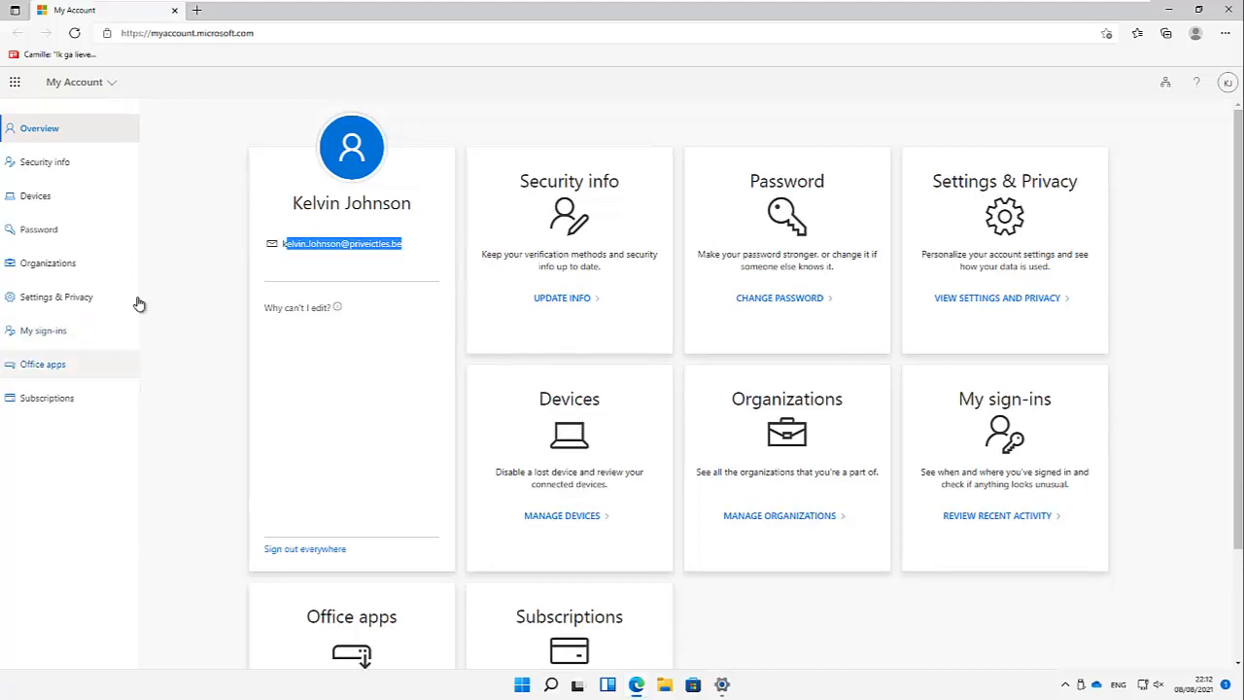
pyautogui.click(45, 200)
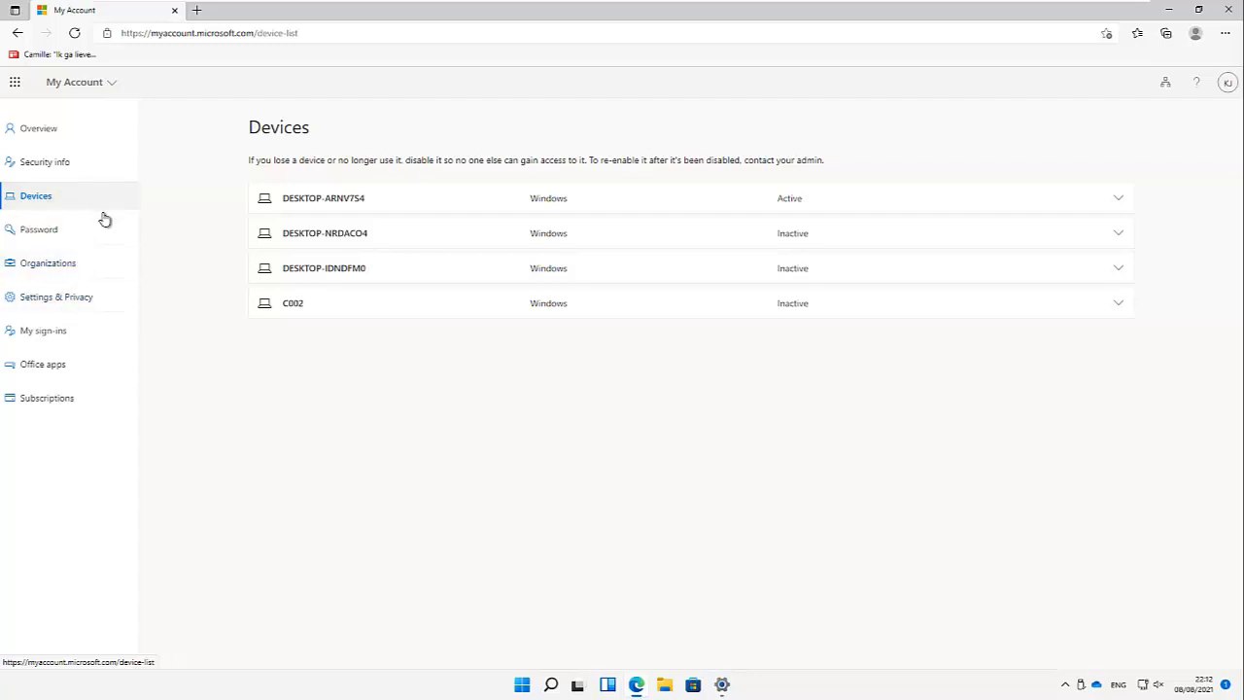
pyautogui.click(77, 165)
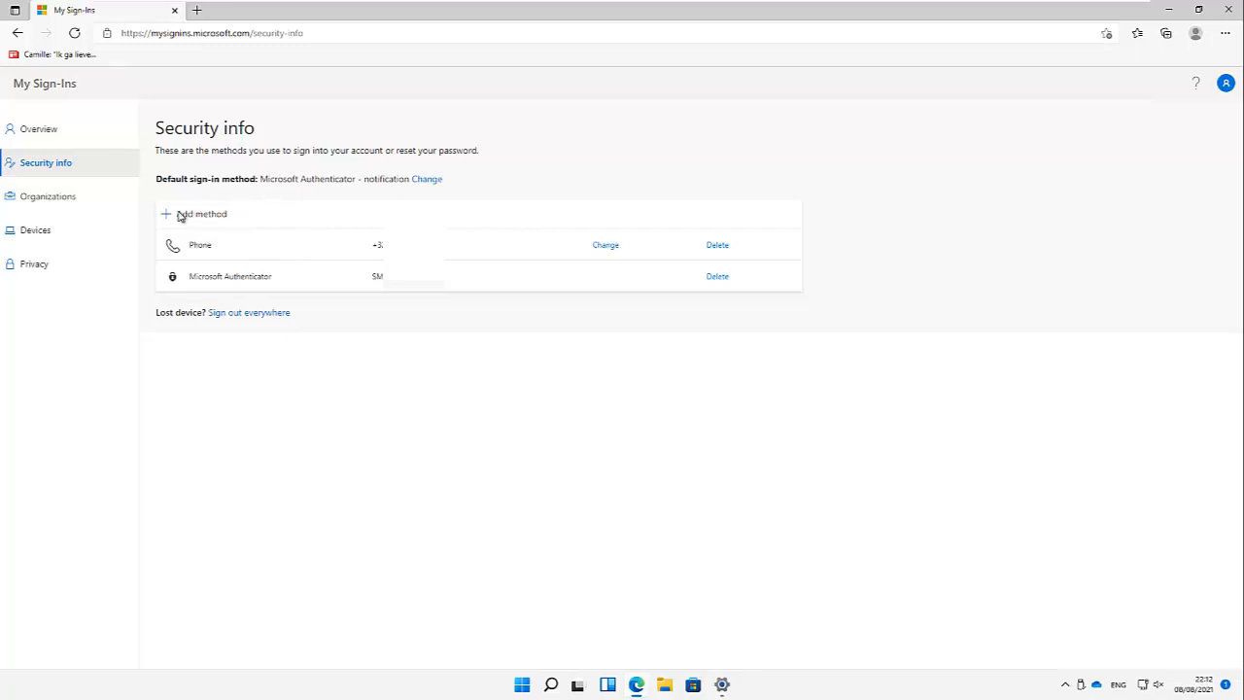
# Step: Review Organizations and My sign-ins recent activity, then close the browser
pyautogui.click(58, 199)
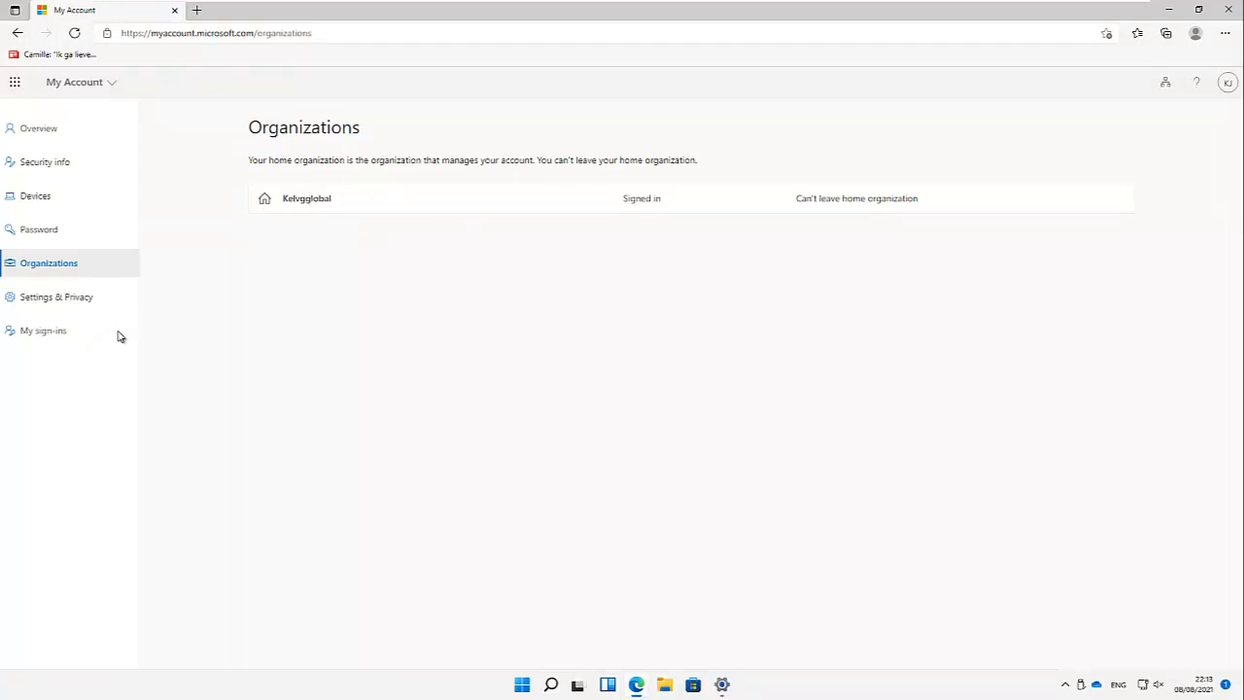
pyautogui.click(60, 339)
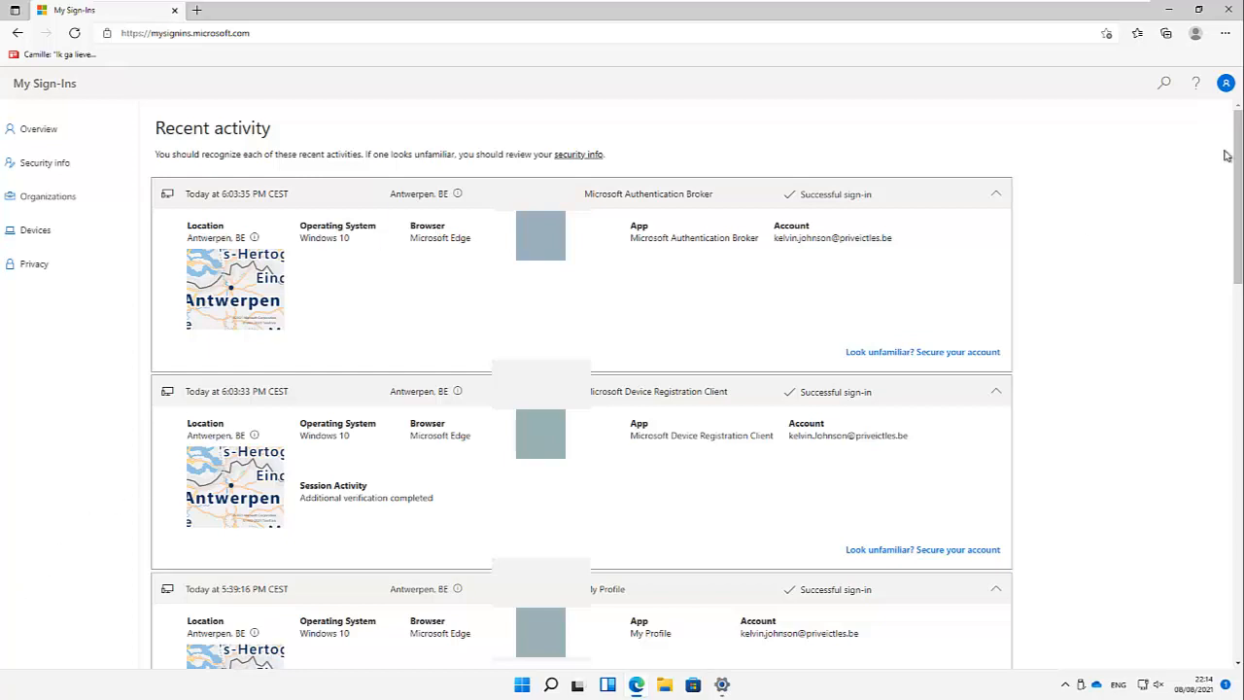
pyautogui.click(1228, 8)
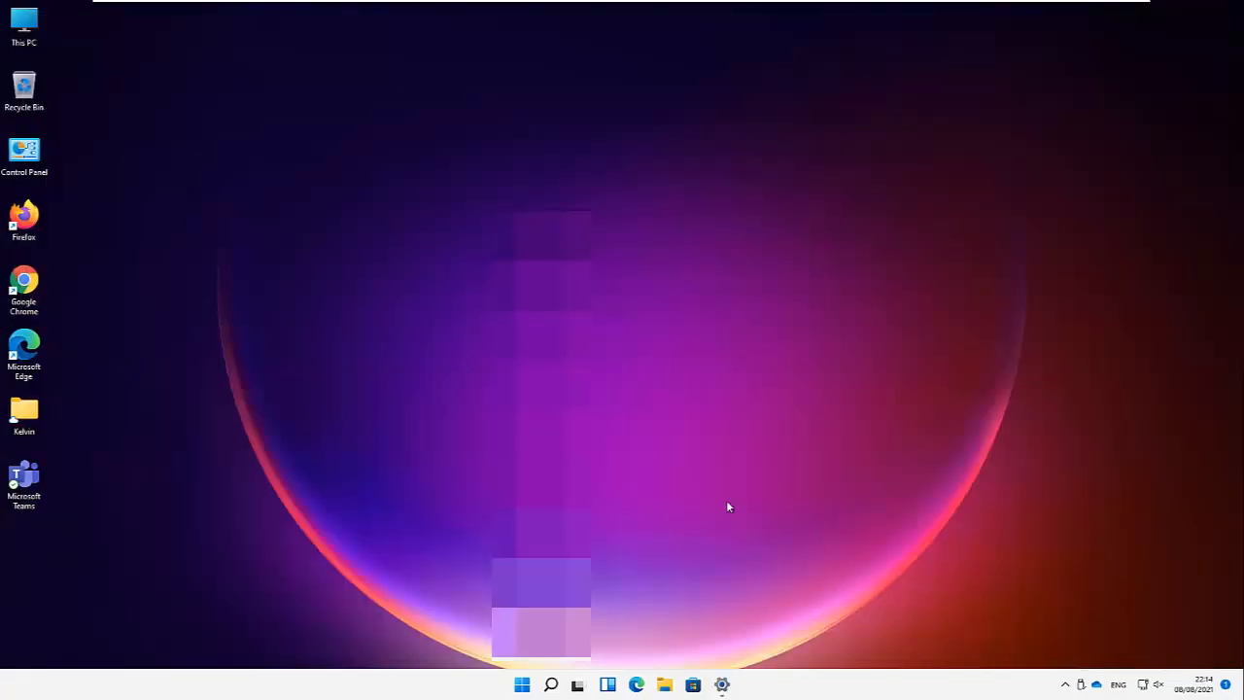
# Step: Reopen Settings from the taskbar, visit Your info, and return to the Accounts overview
pyautogui.click(722, 684)
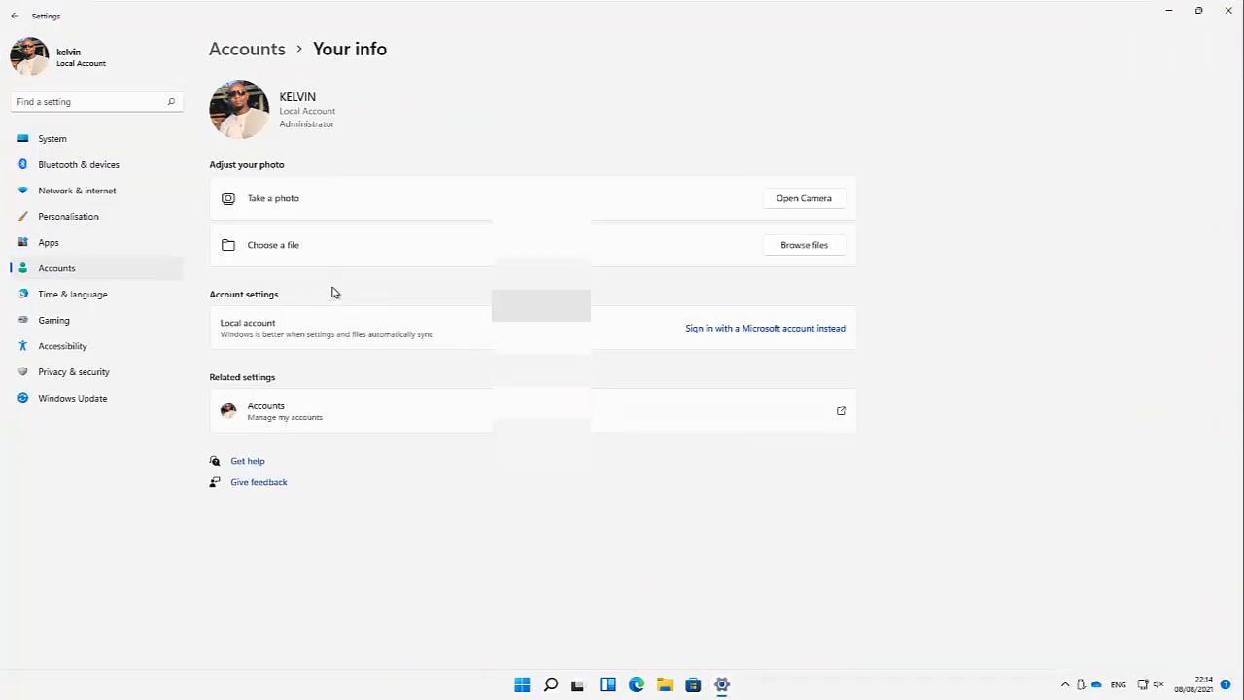
pyautogui.click(265, 54)
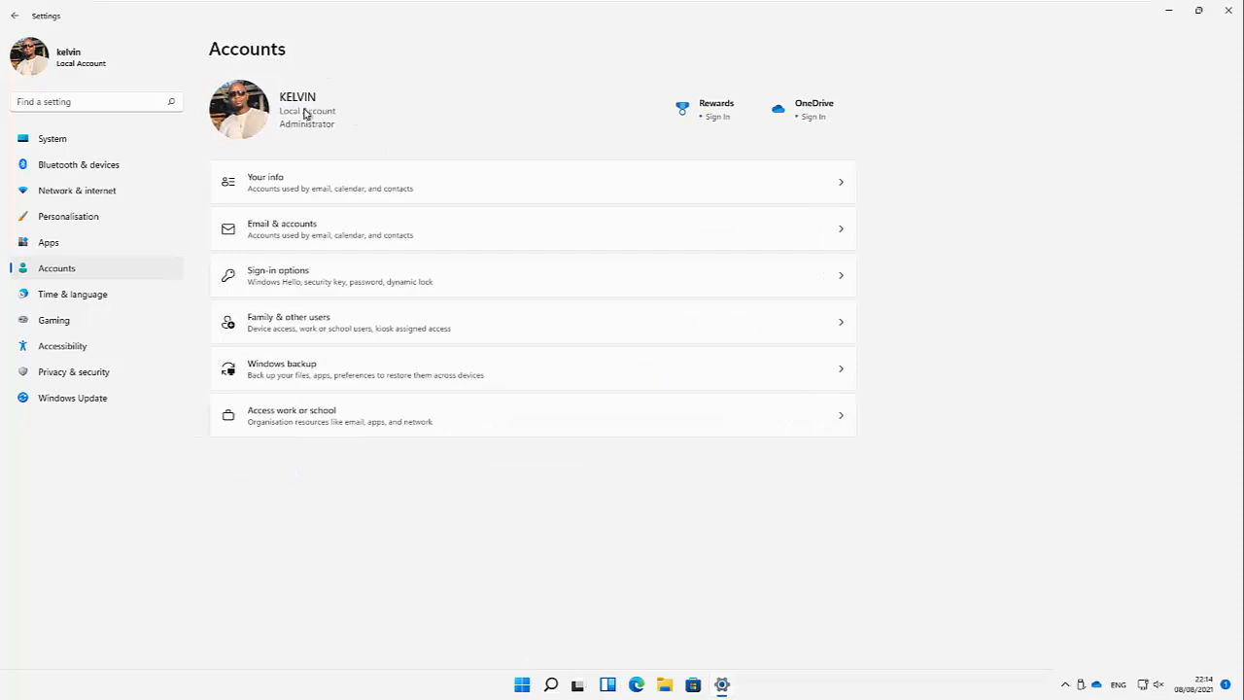
pyautogui.click(292, 186)
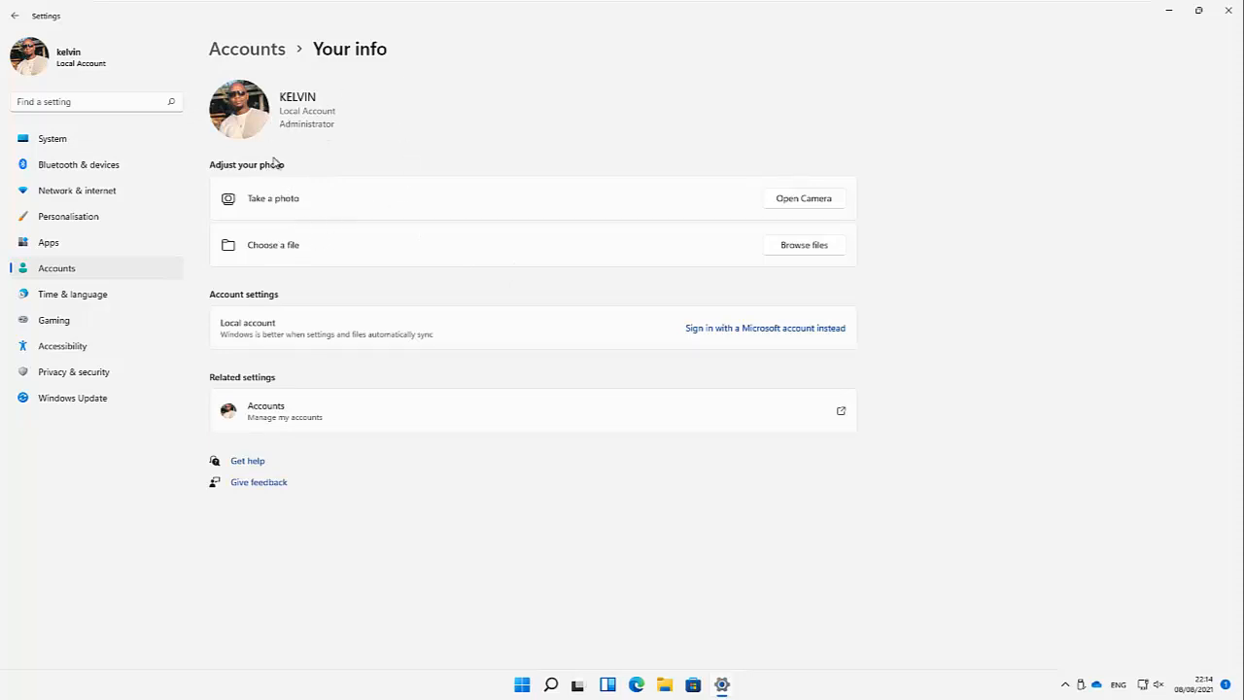
pyautogui.click(247, 50)
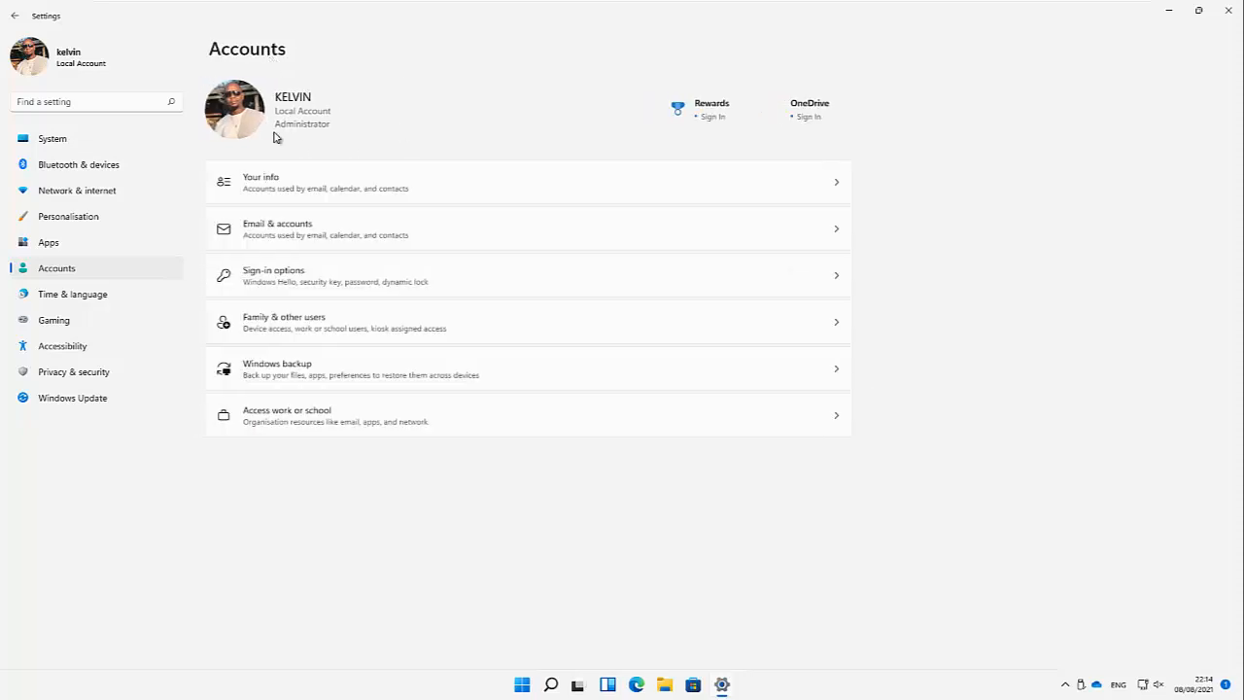
pyautogui.click(302, 236)
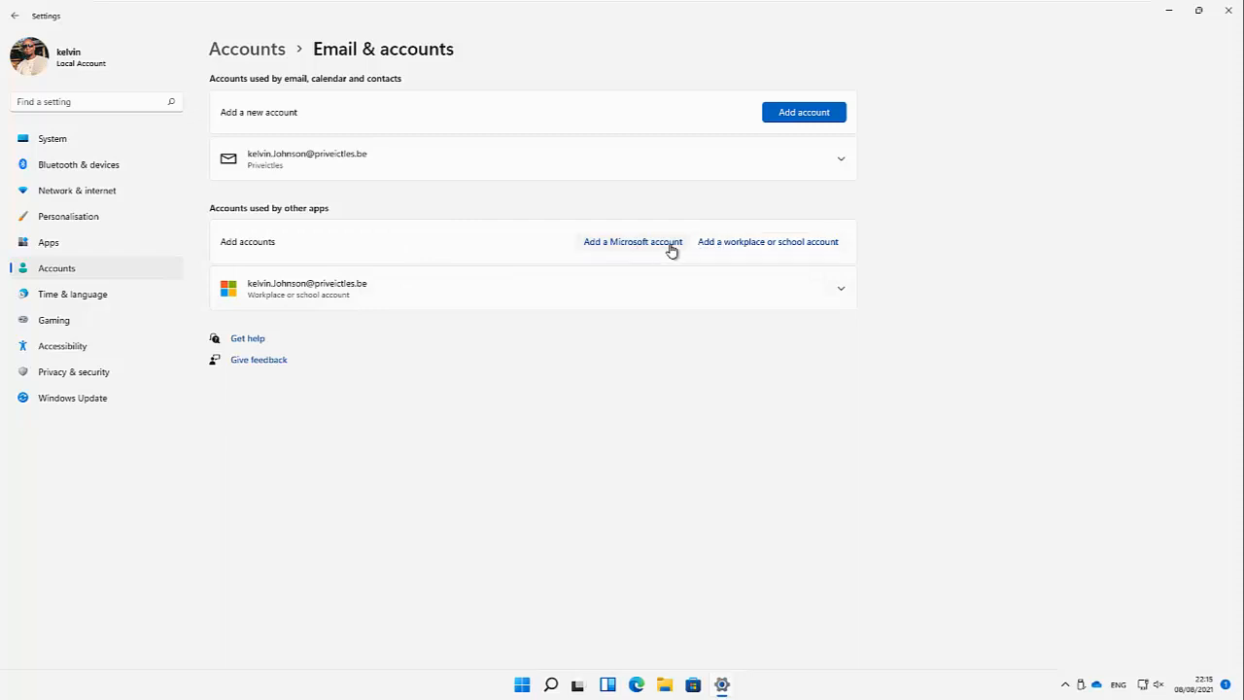
pyautogui.click(760, 243)
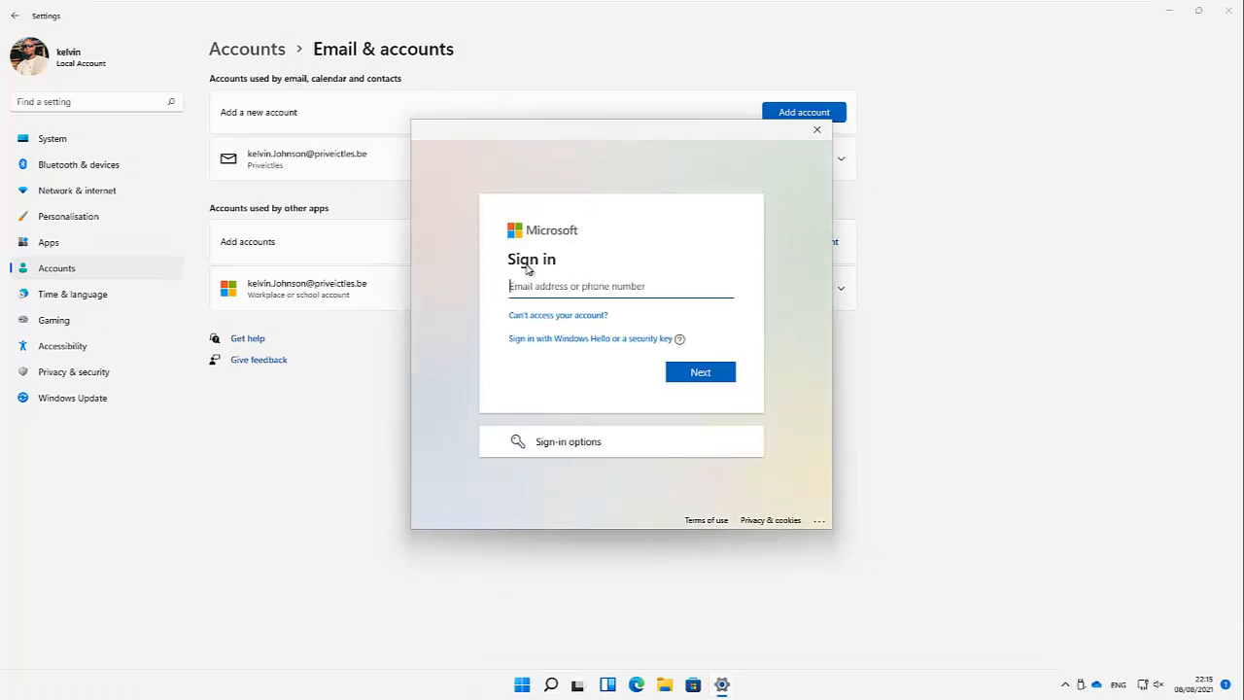
pyautogui.click(816, 130)
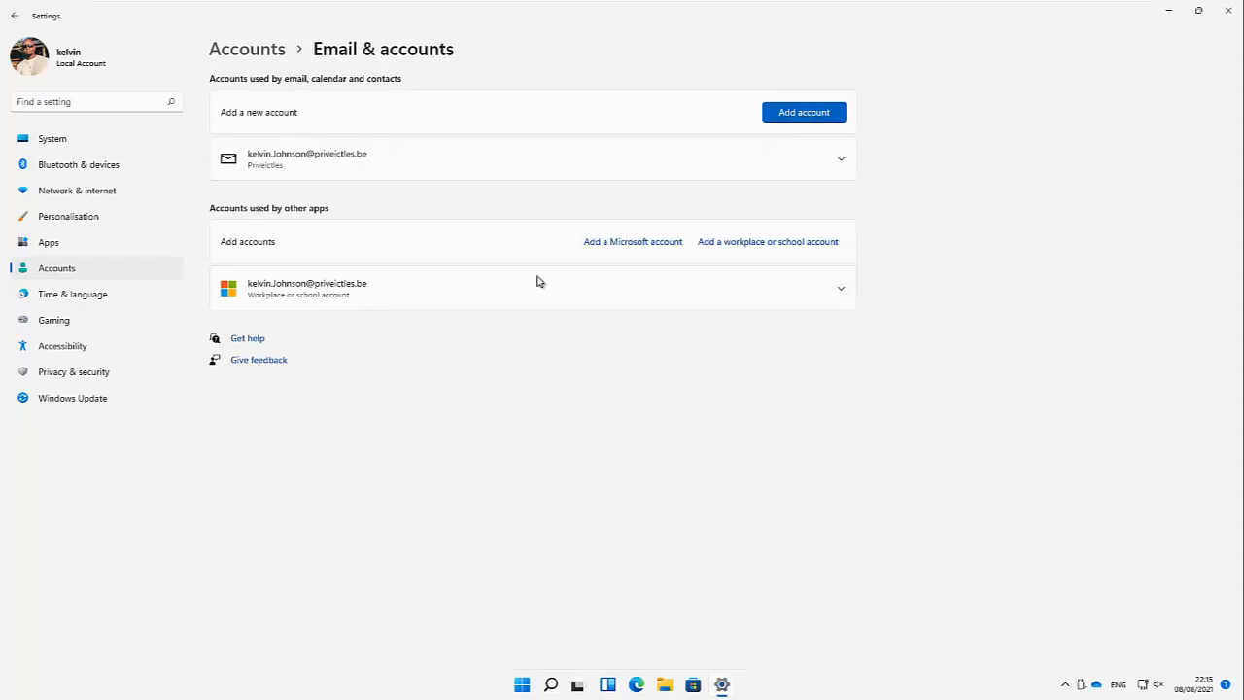
pyautogui.click(273, 56)
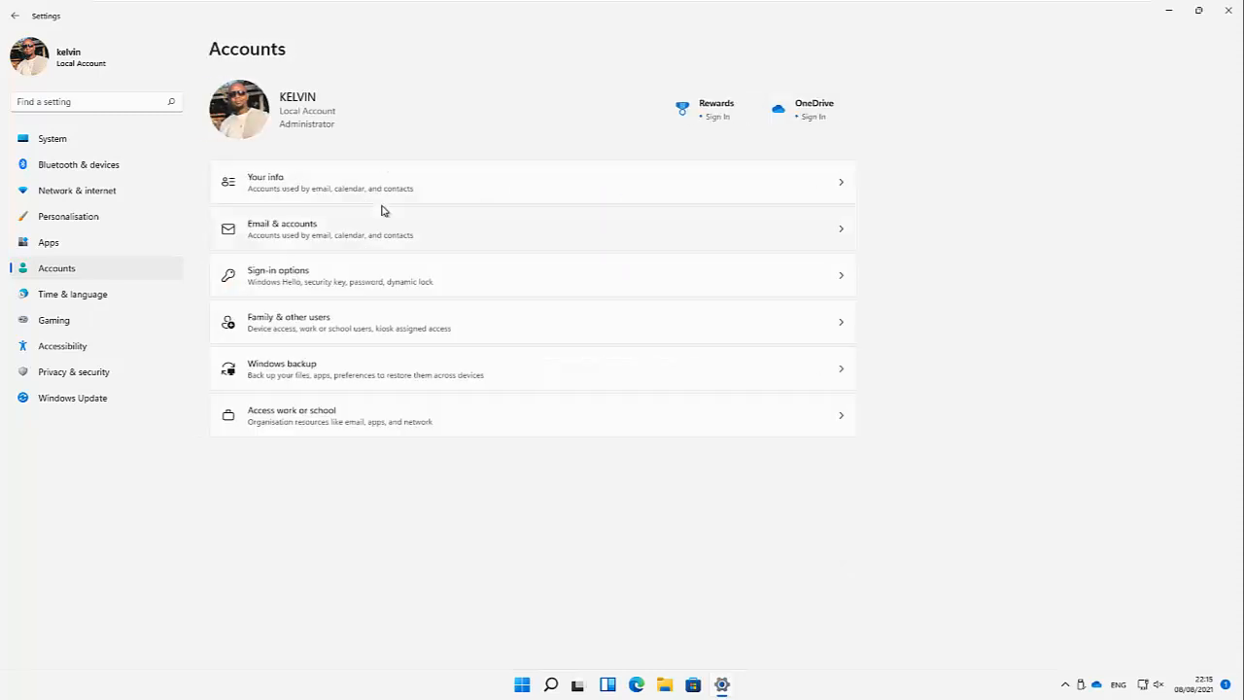
# Step: Go to Sign-in options and drag the second Settings window, showing System, onto the screen
pyautogui.click(296, 277)
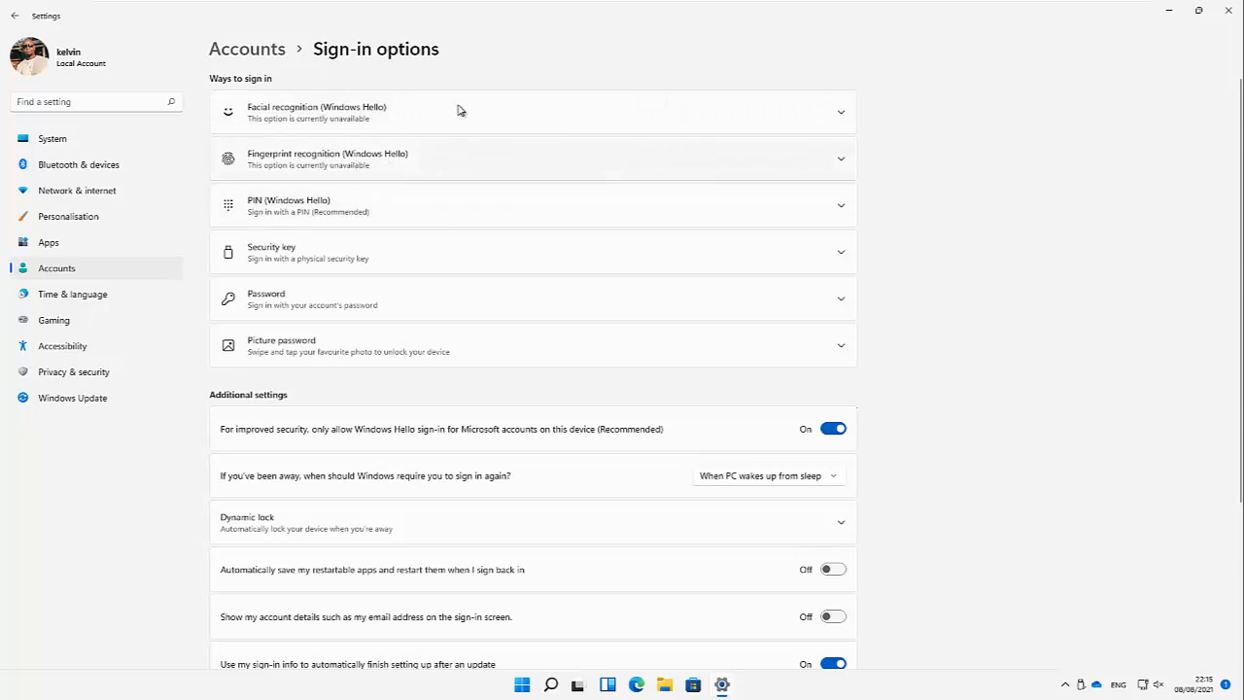
pyautogui.moveTo(700, 3)
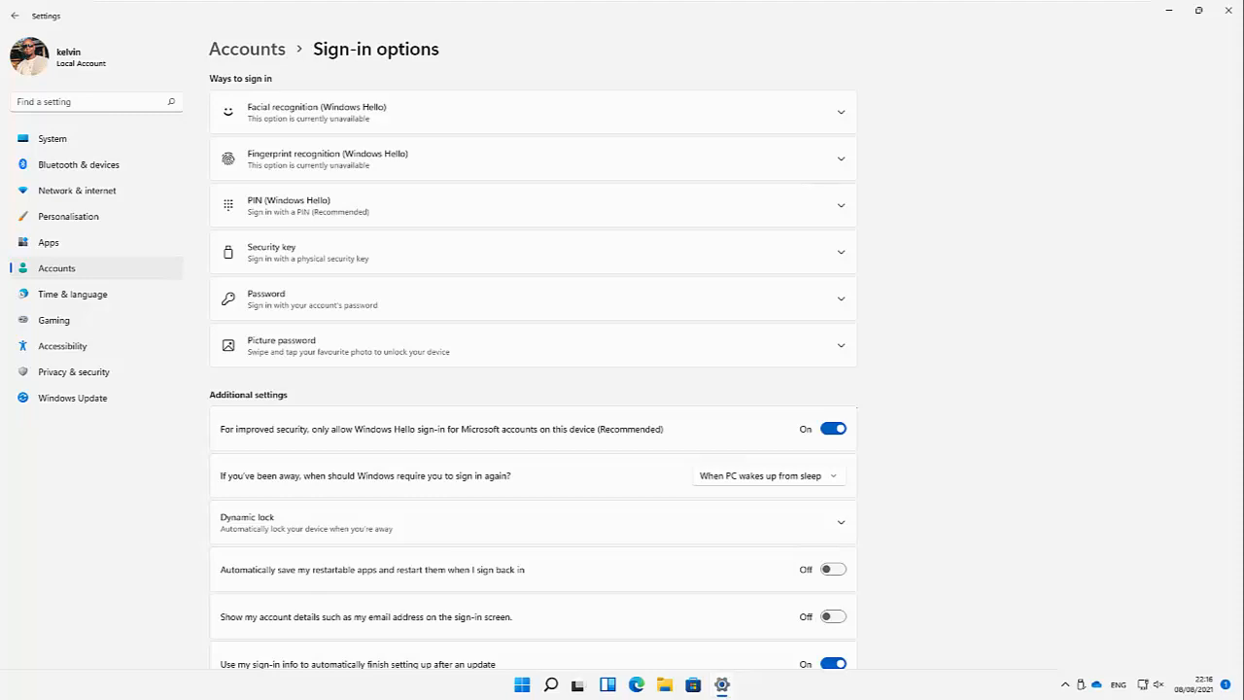
pyautogui.moveTo(0, 156); pyautogui.dragTo(476, 126)
# Step: Maximise the System window, go to Accounts > Sign-in options, and expand facial and fingerprint recognition
pyautogui.click(594, 131)
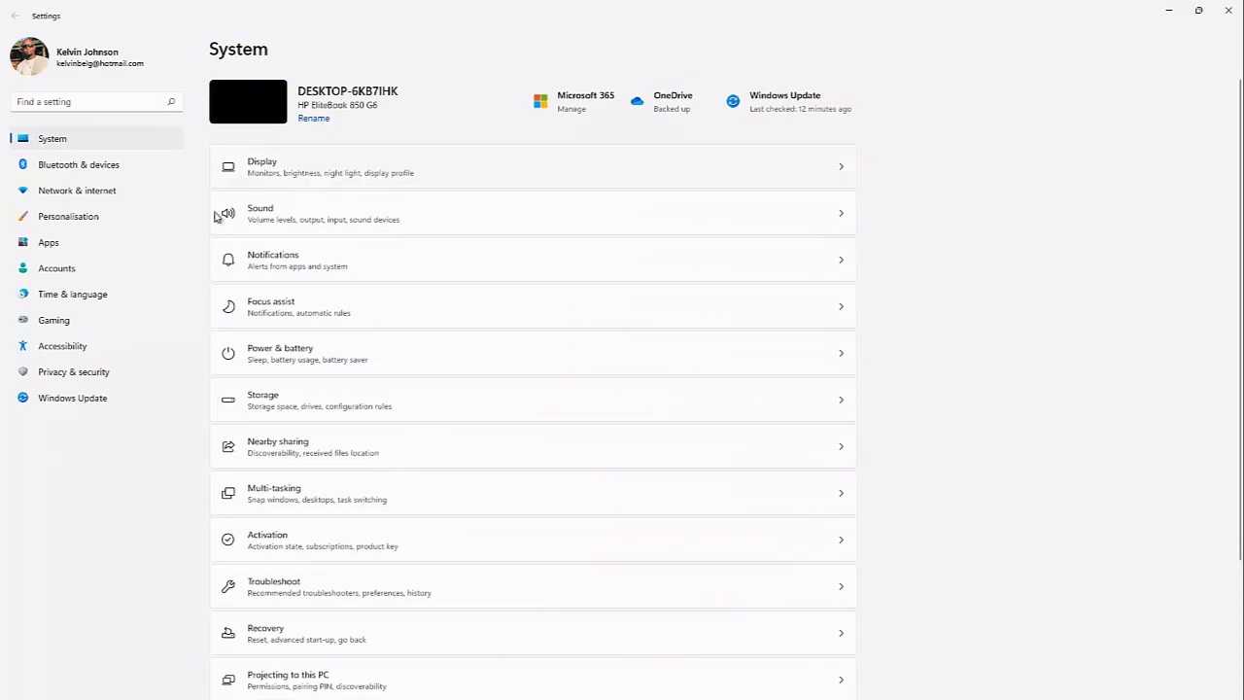
pyautogui.click(78, 272)
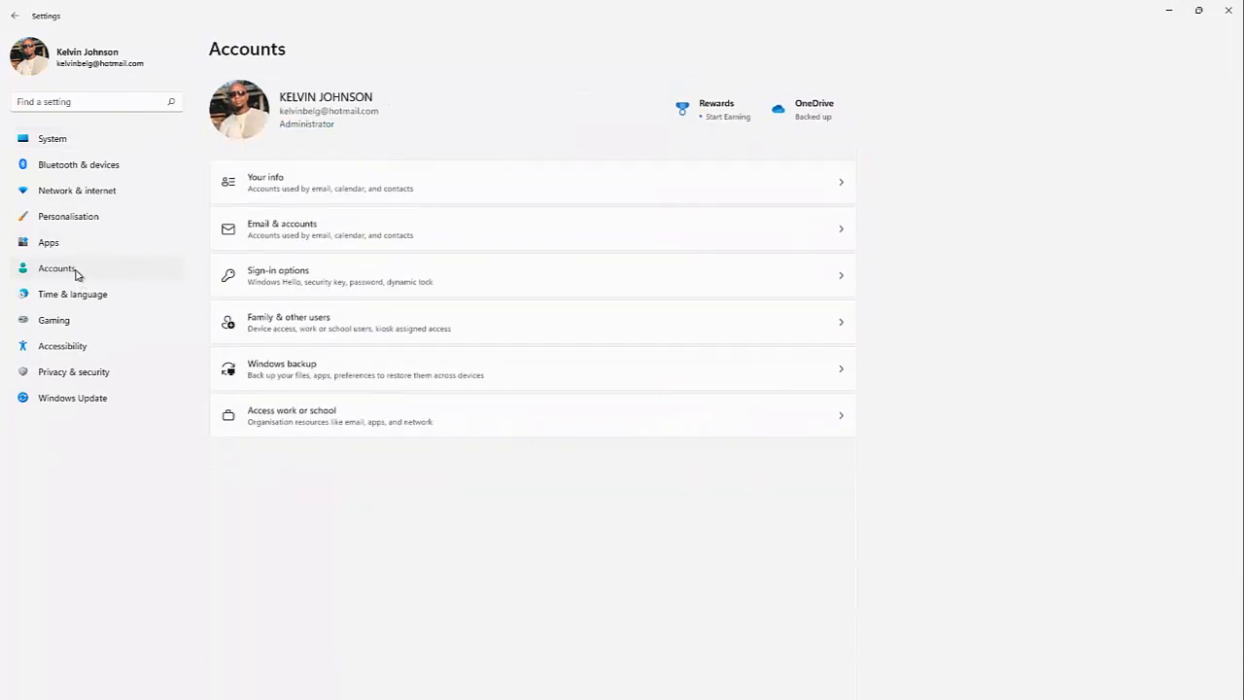
pyautogui.click(285, 281)
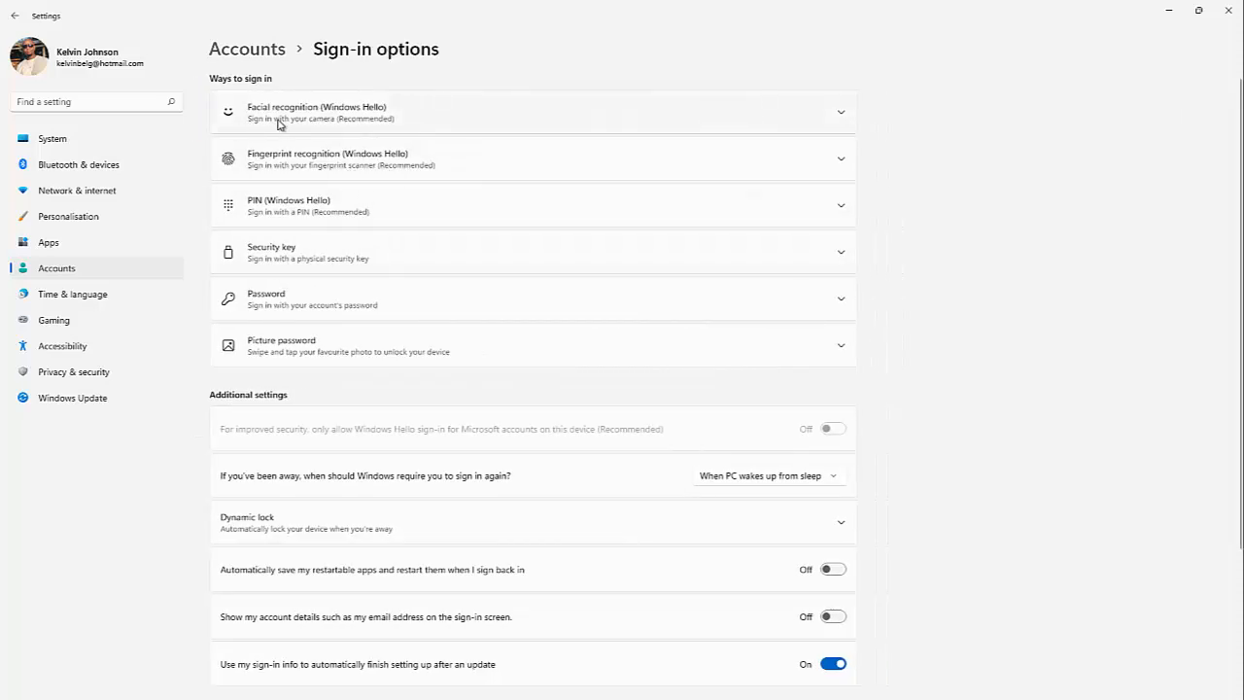
pyautogui.click(845, 114)
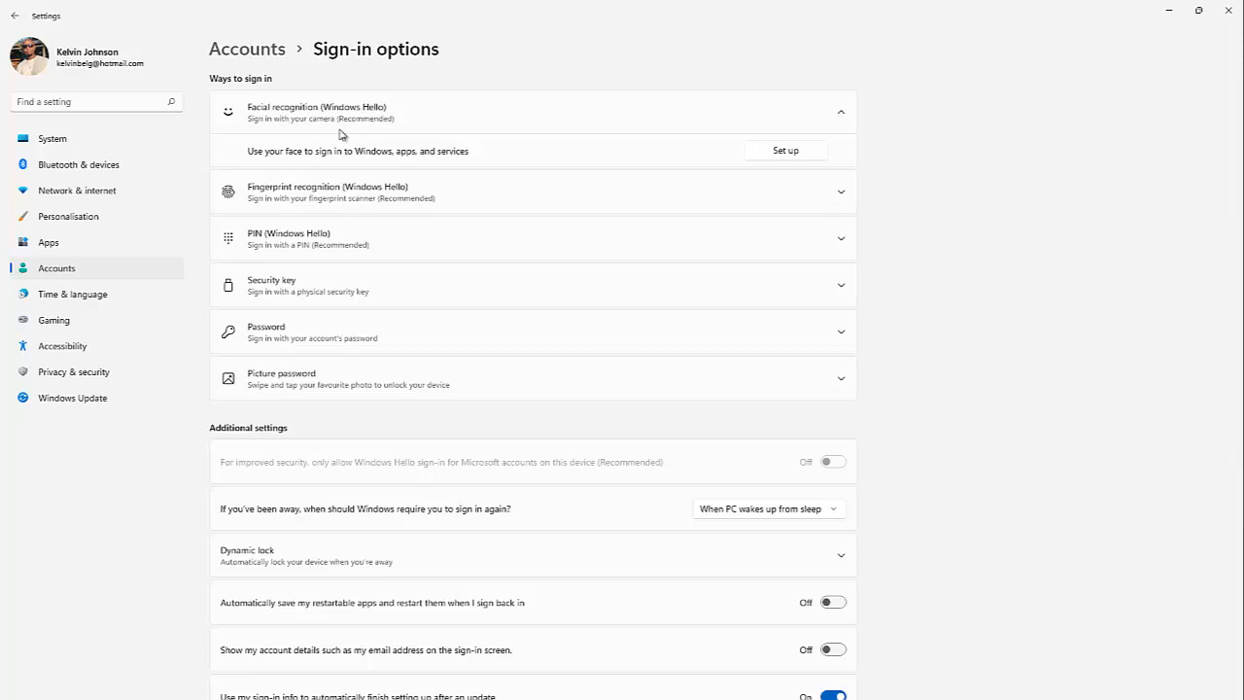
pyautogui.click(839, 193)
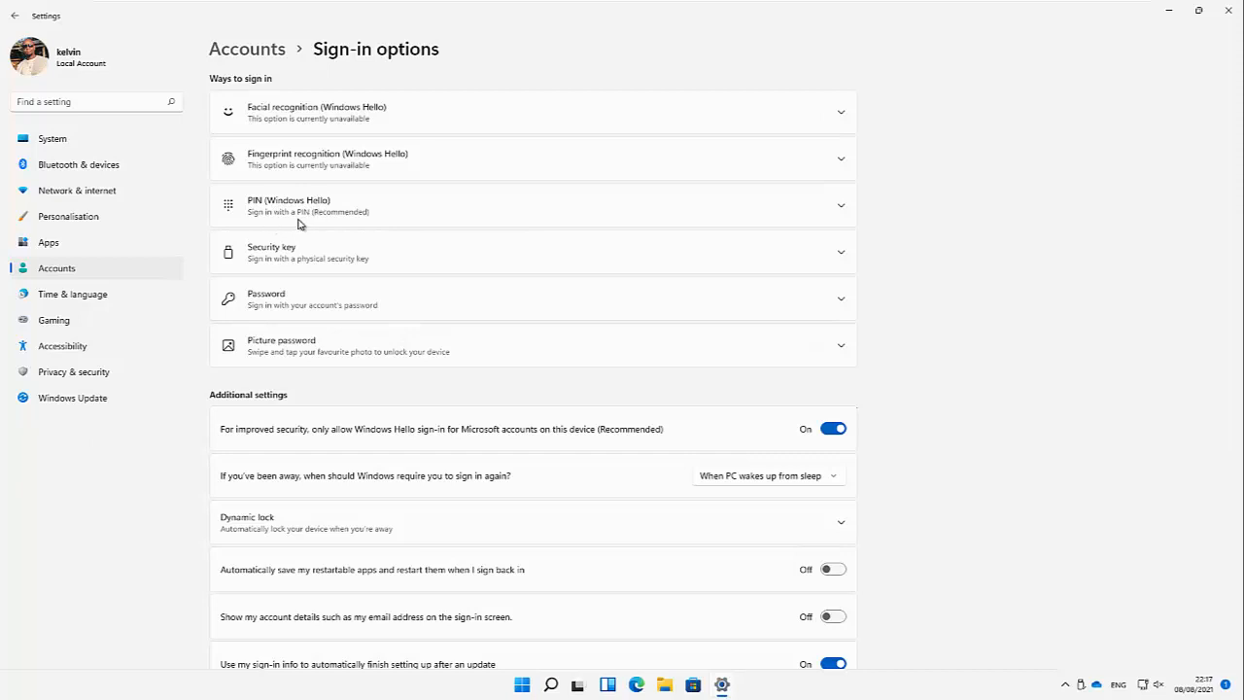
# Step: Expand the PIN options and fill the current, new and confirm PIN fields in Change PIN
pyautogui.click(841, 211)
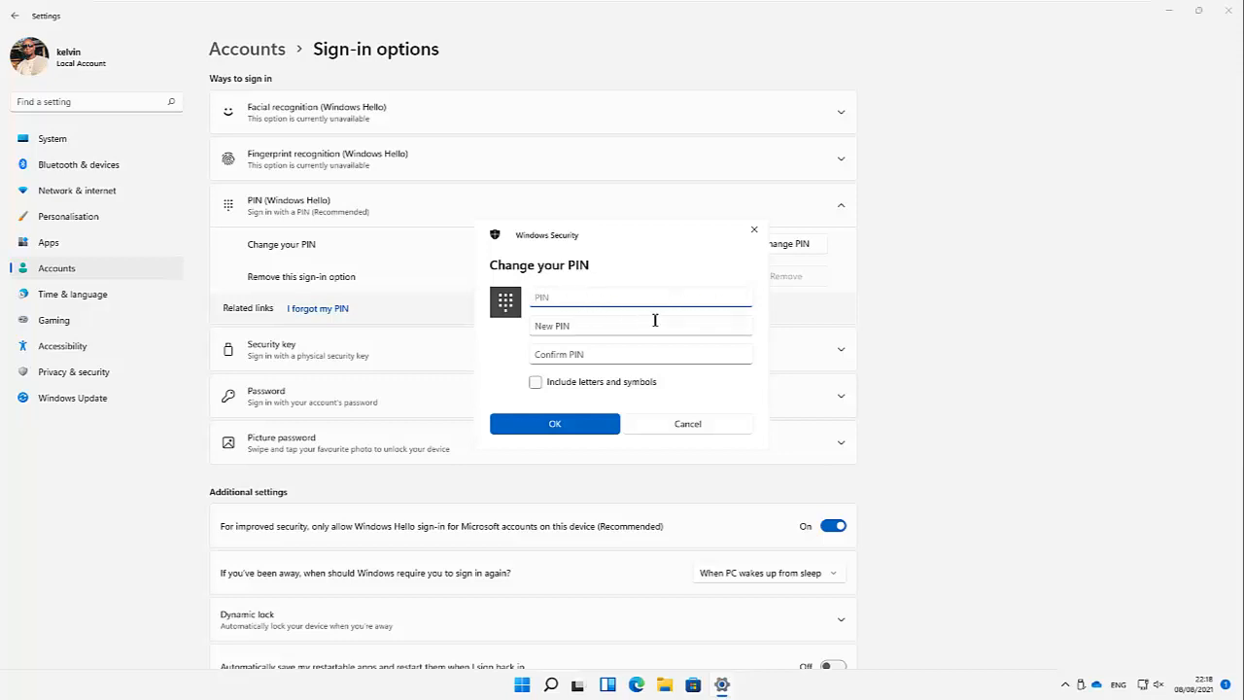
pyautogui.write('34')
pyautogui.click(574, 325)
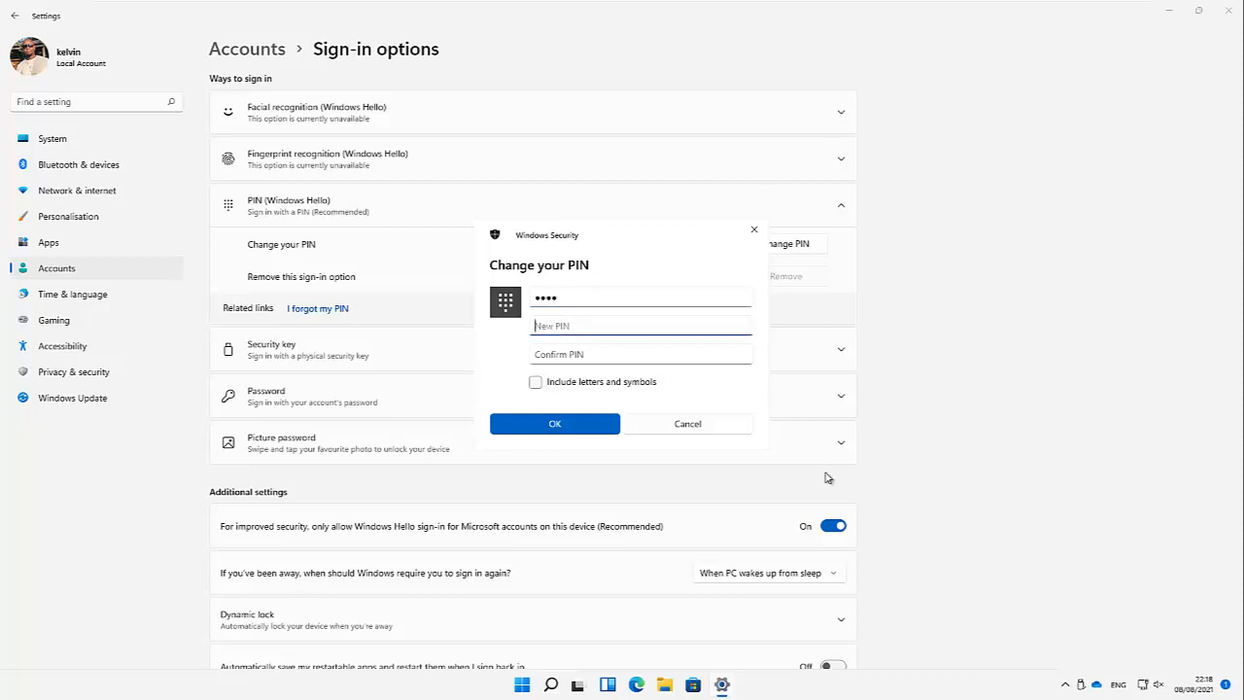
pyautogui.write('12')
pyautogui.click(570, 357)
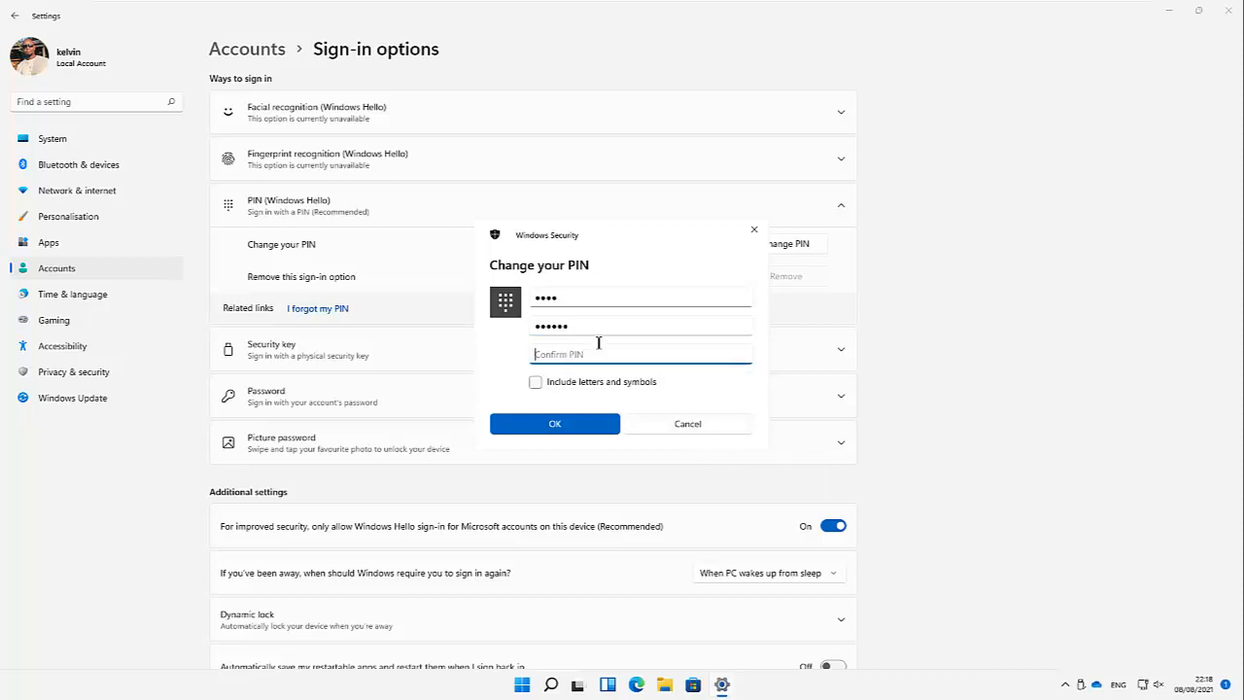
pyautogui.write('123456')
# Step: Tick Include letters and symbols, view the PIN requirements, and cancel without changing the PIN
pyautogui.click(536, 384)
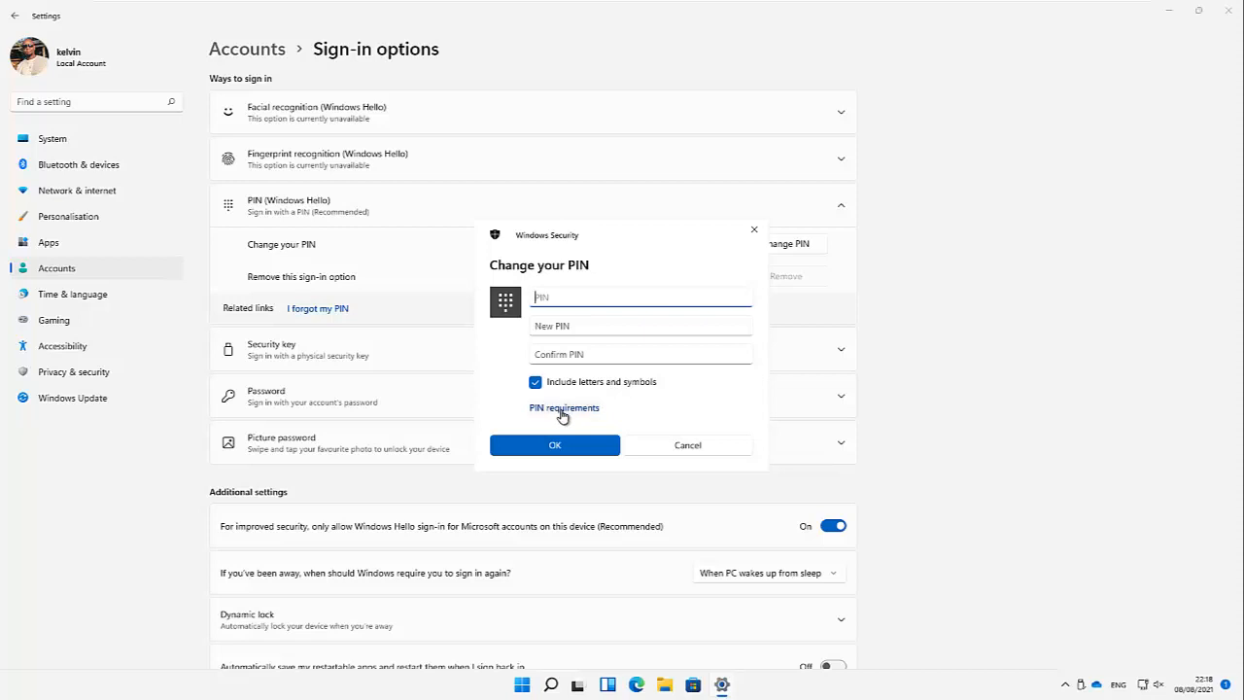
pyautogui.click(574, 408)
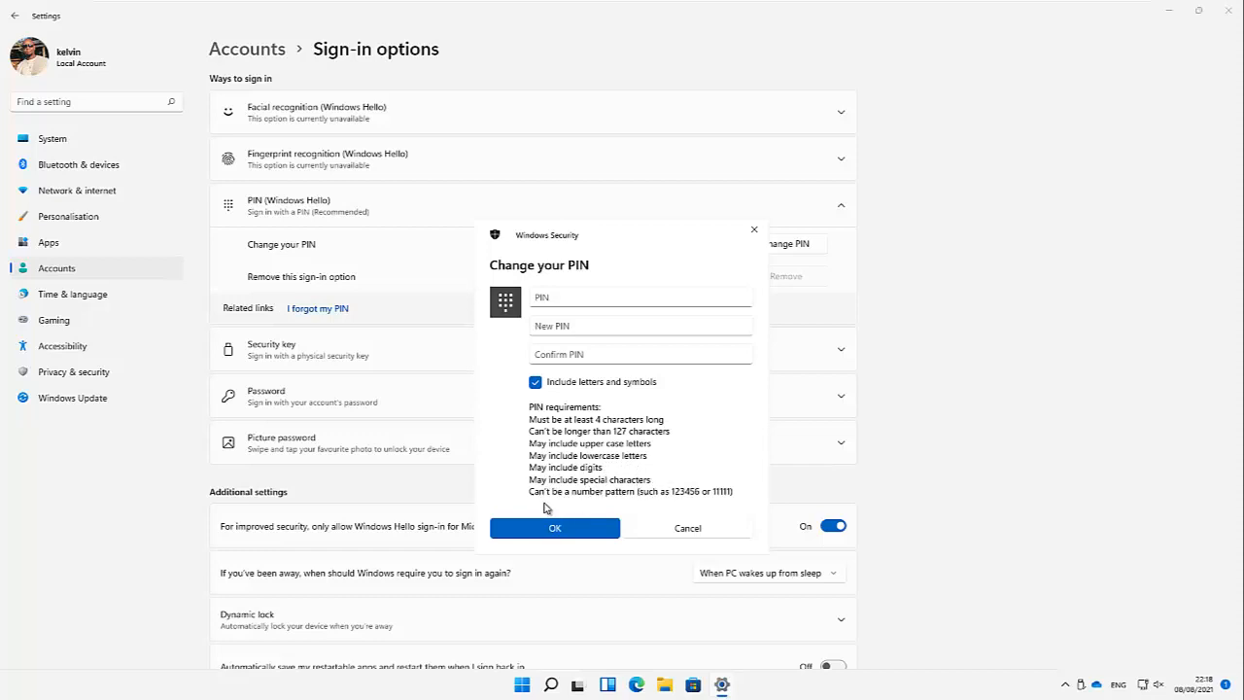
pyautogui.click(685, 531)
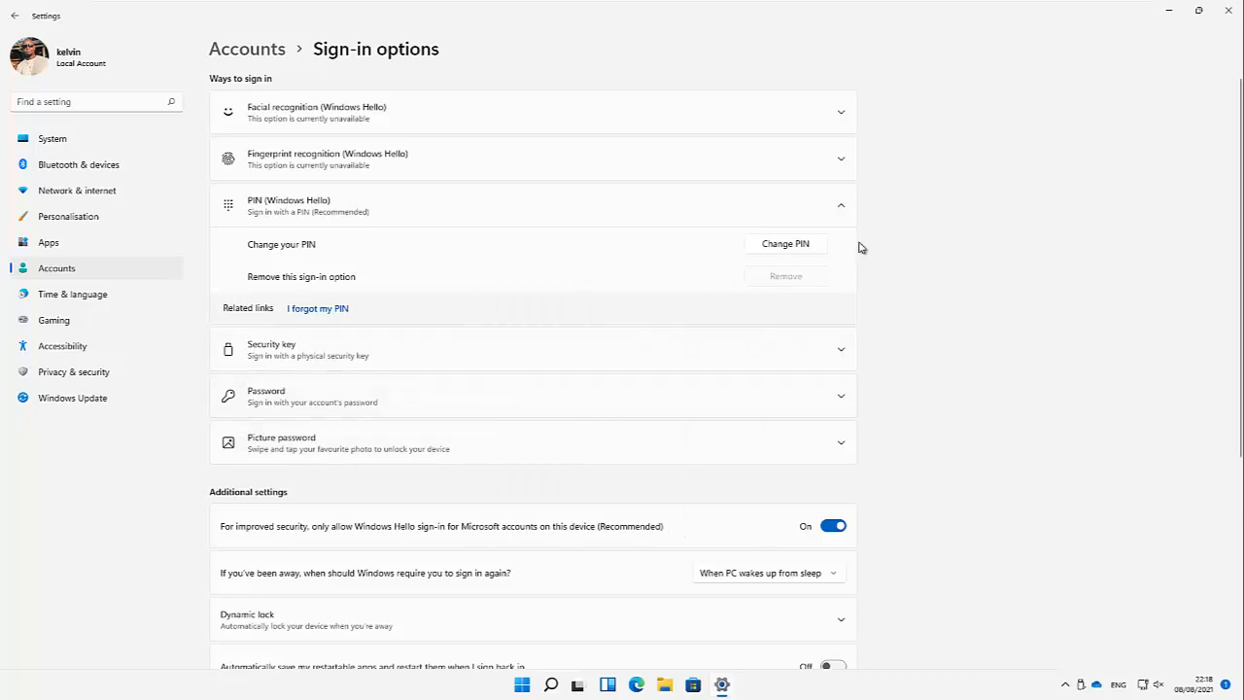
# Step: Collapse PIN, expand Security key and Password, cancel a password change, and expand Picture password
pyautogui.click(842, 209)
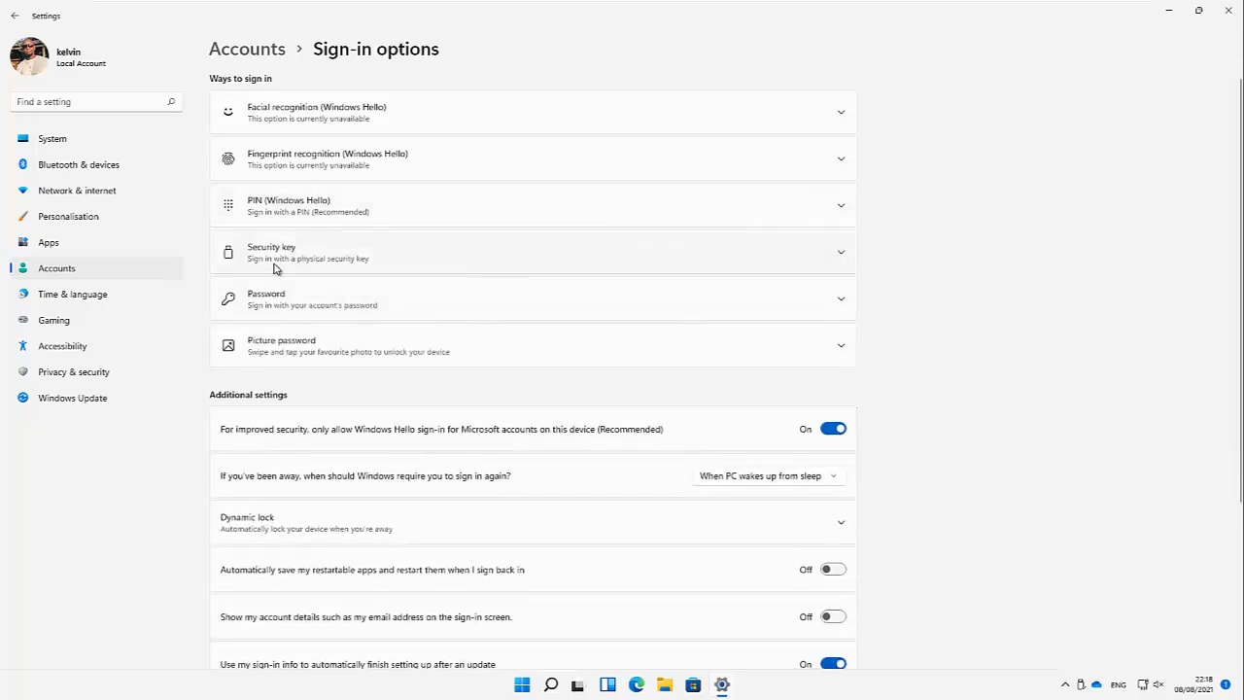
pyautogui.click(826, 258)
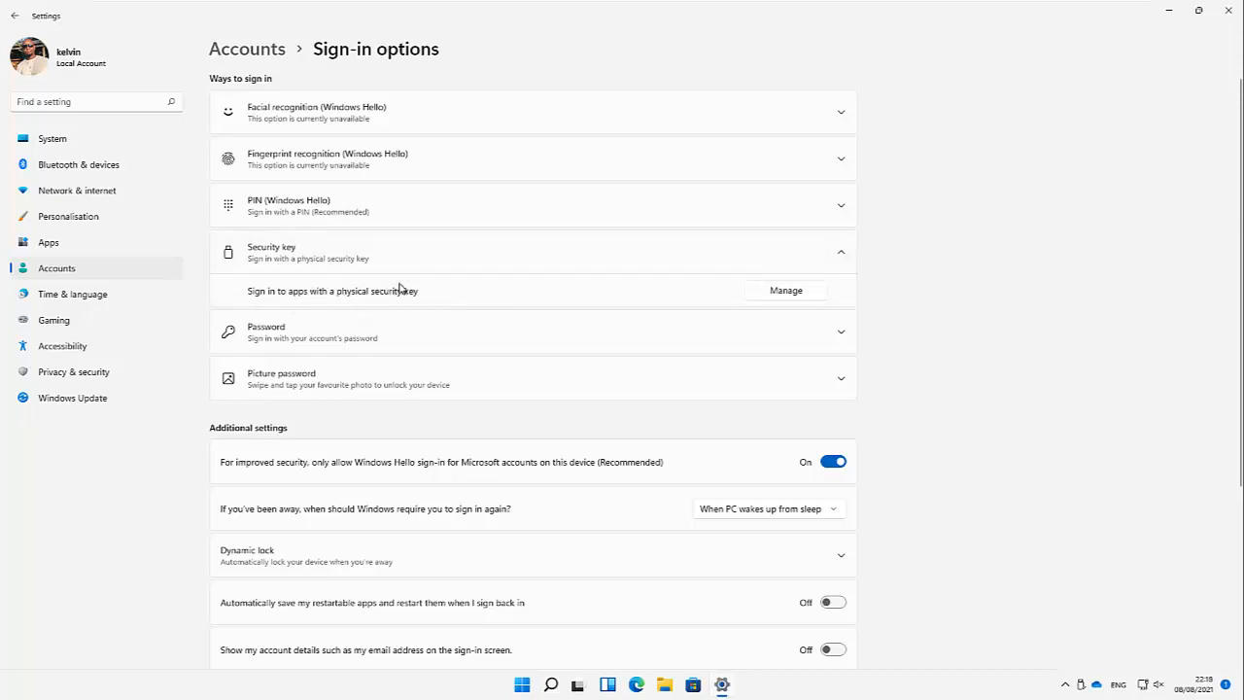
pyautogui.click(345, 340)
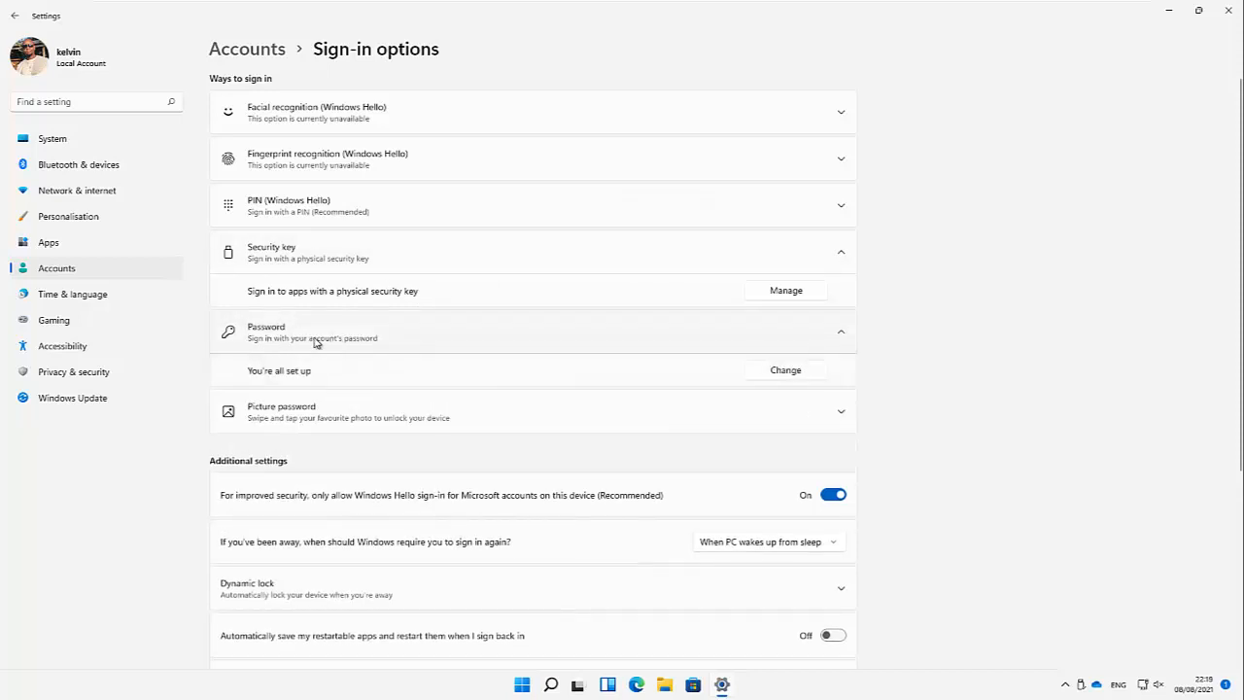
pyautogui.click(789, 374)
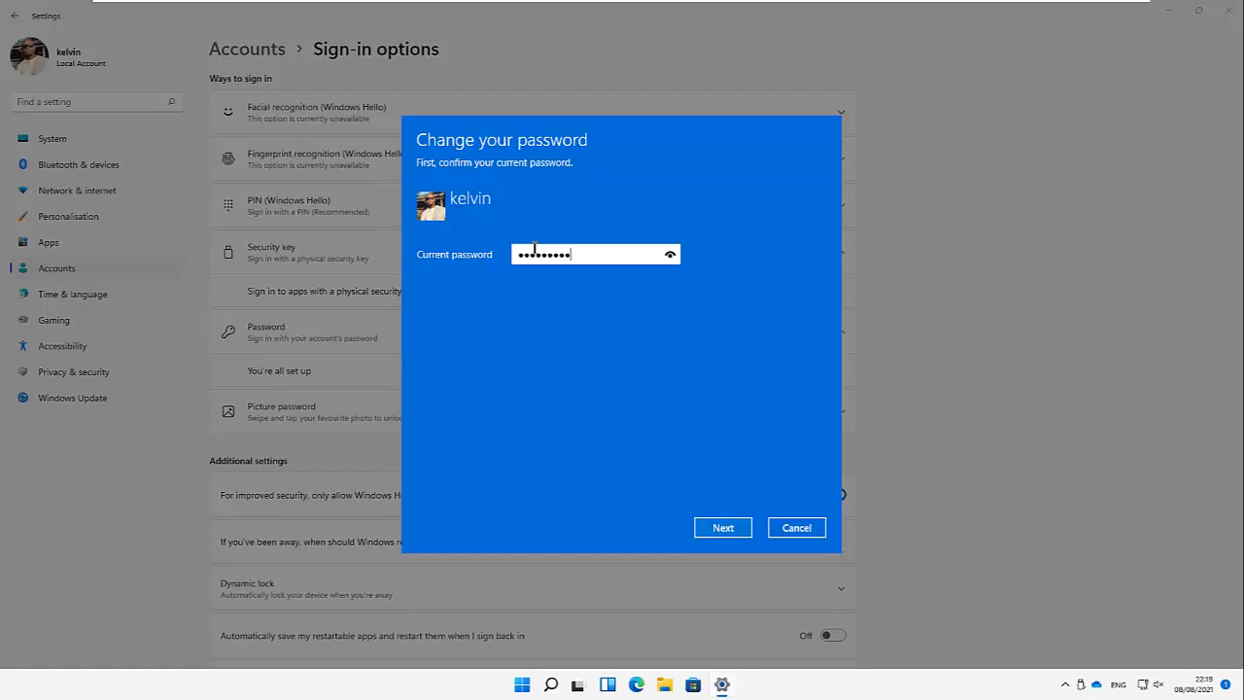
pyautogui.click(723, 528)
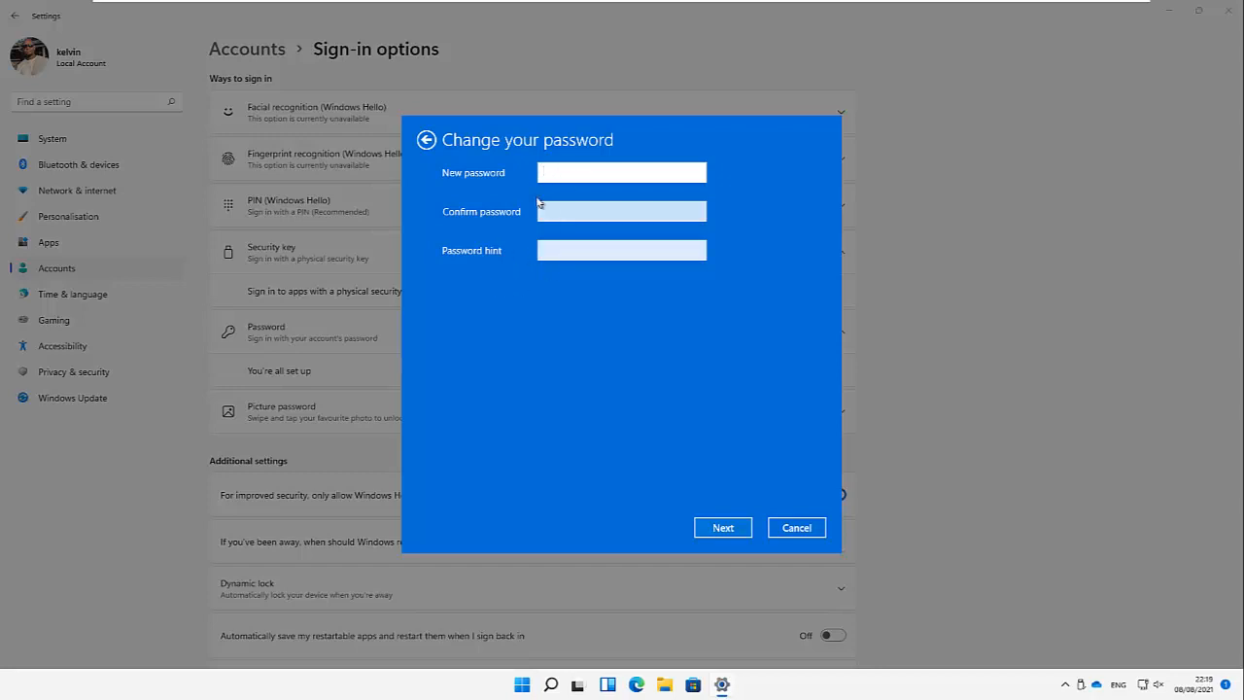
pyautogui.click(796, 526)
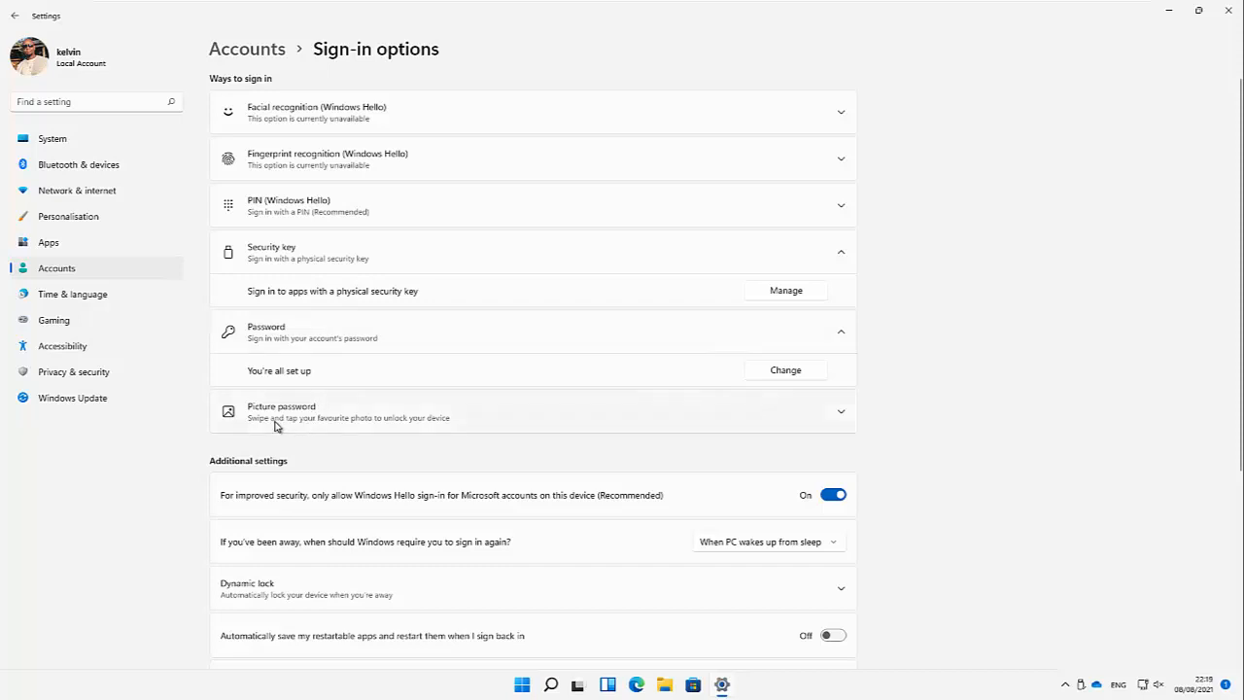
pyautogui.click(835, 416)
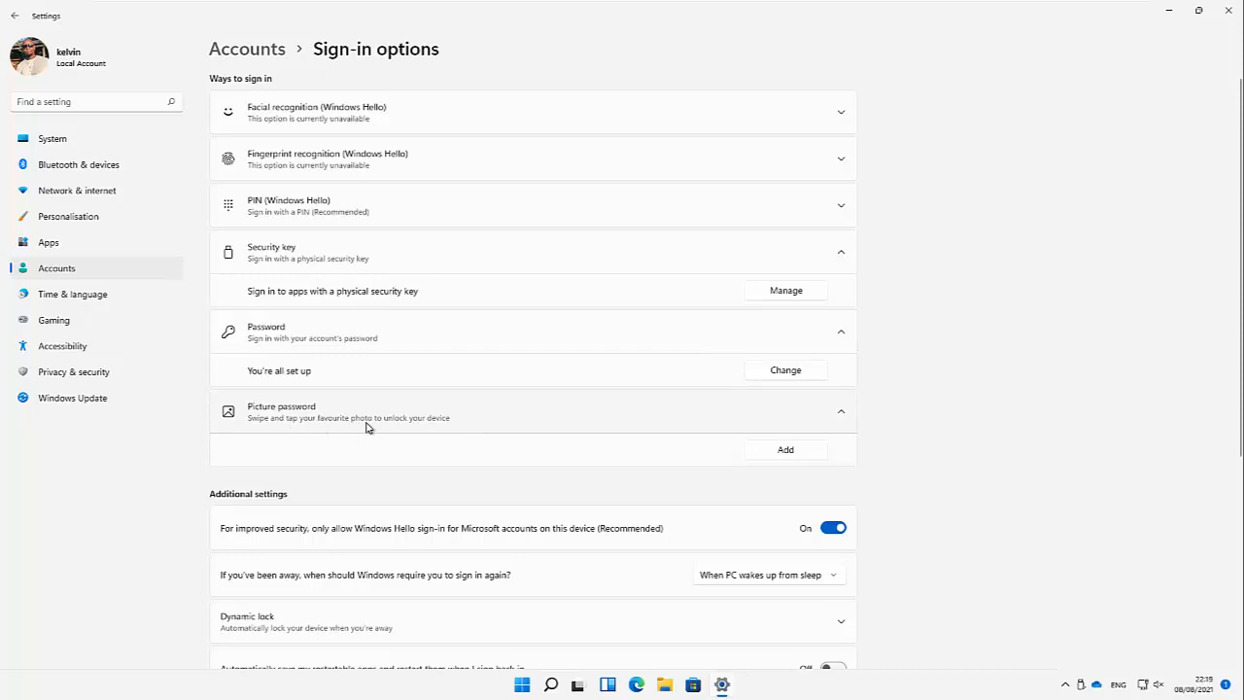
pyautogui.click(785, 451)
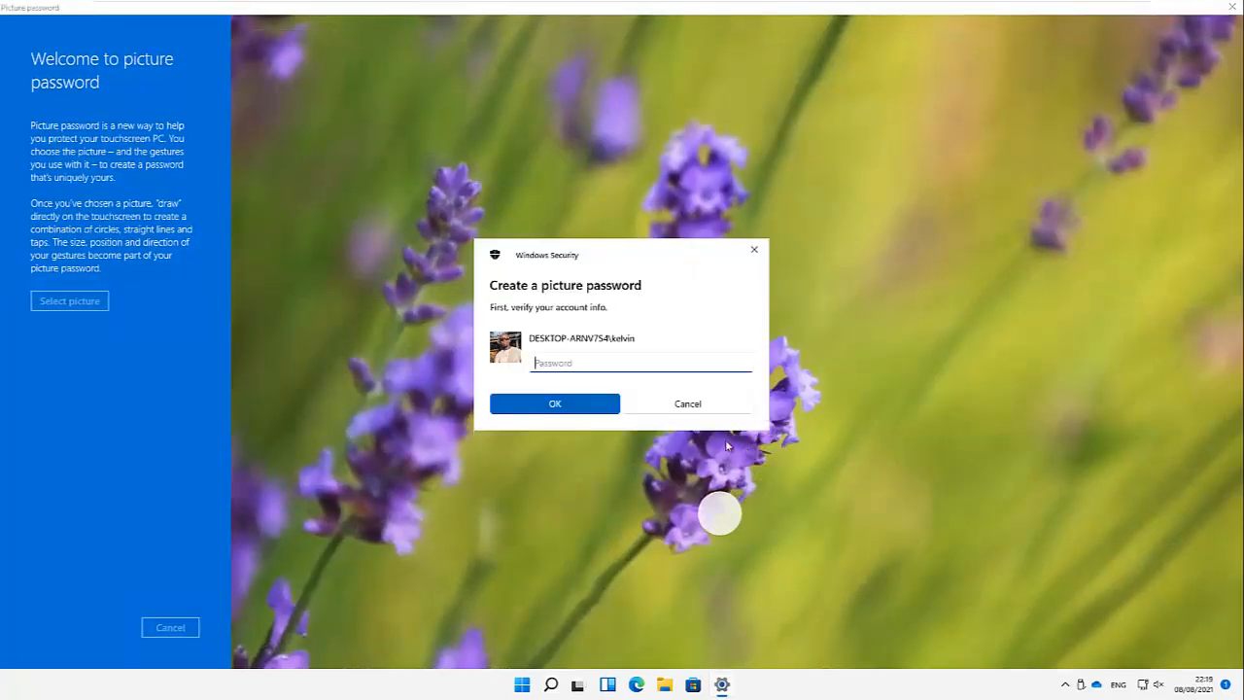
pyautogui.click(683, 406)
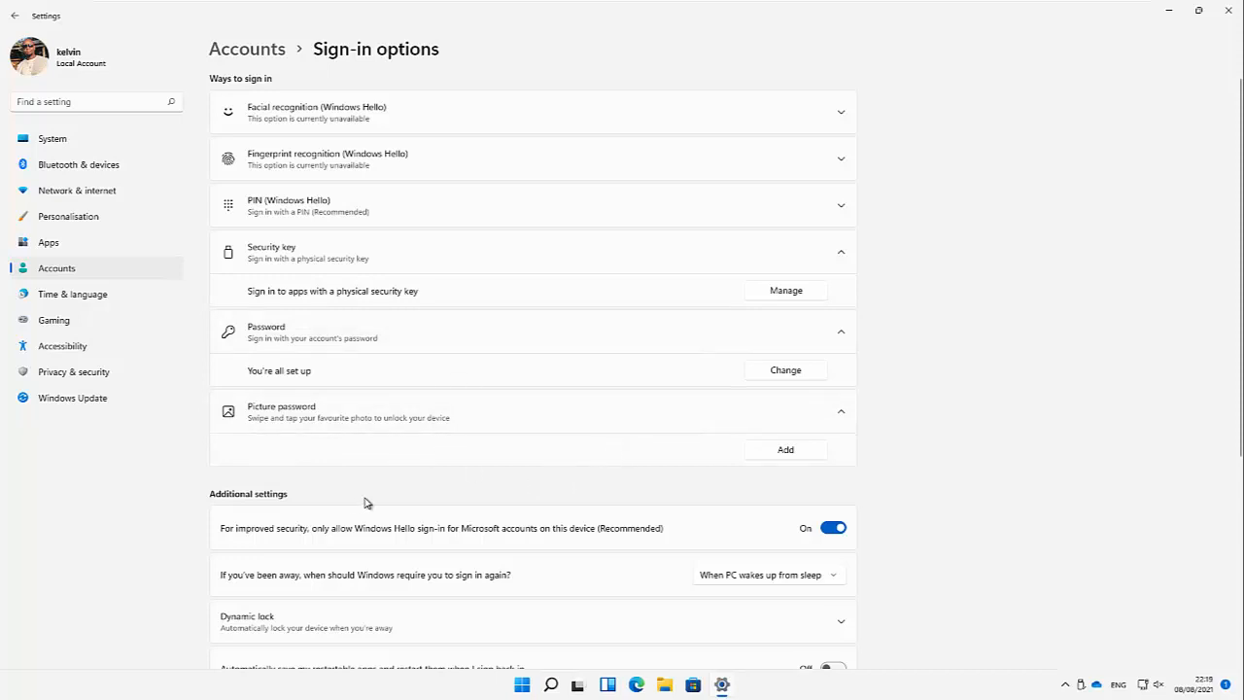
pyautogui.scroll(-5, 301, 499)
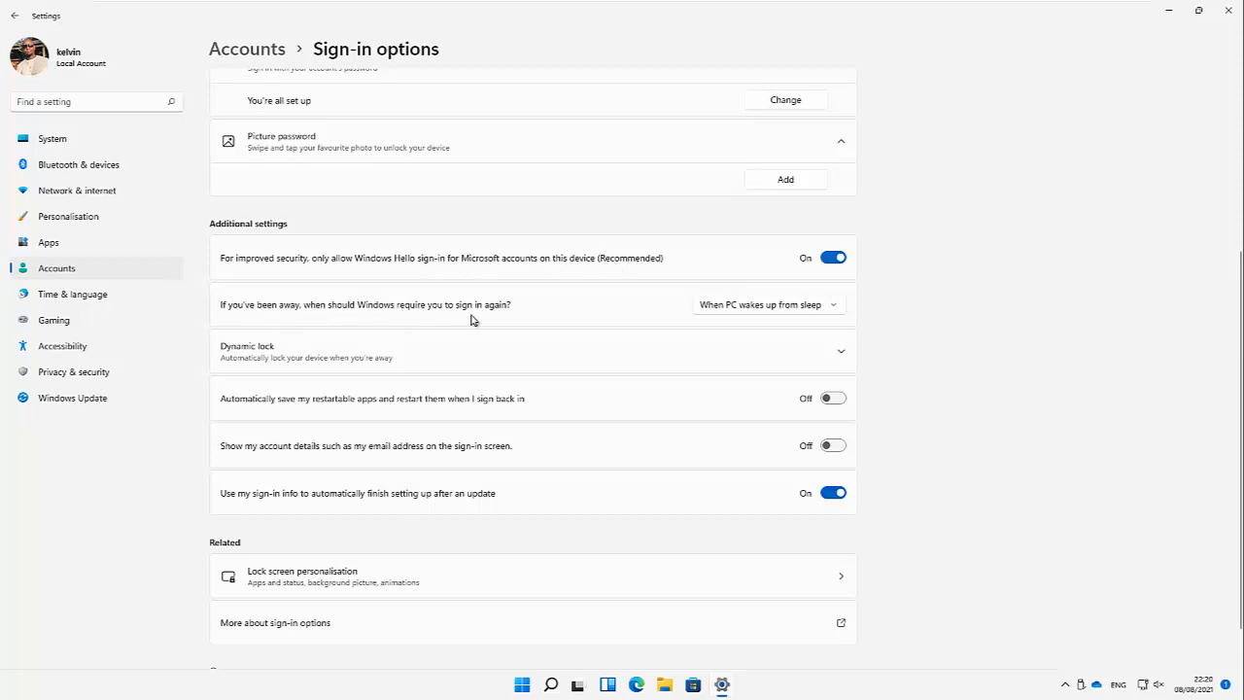
pyautogui.click(835, 307)
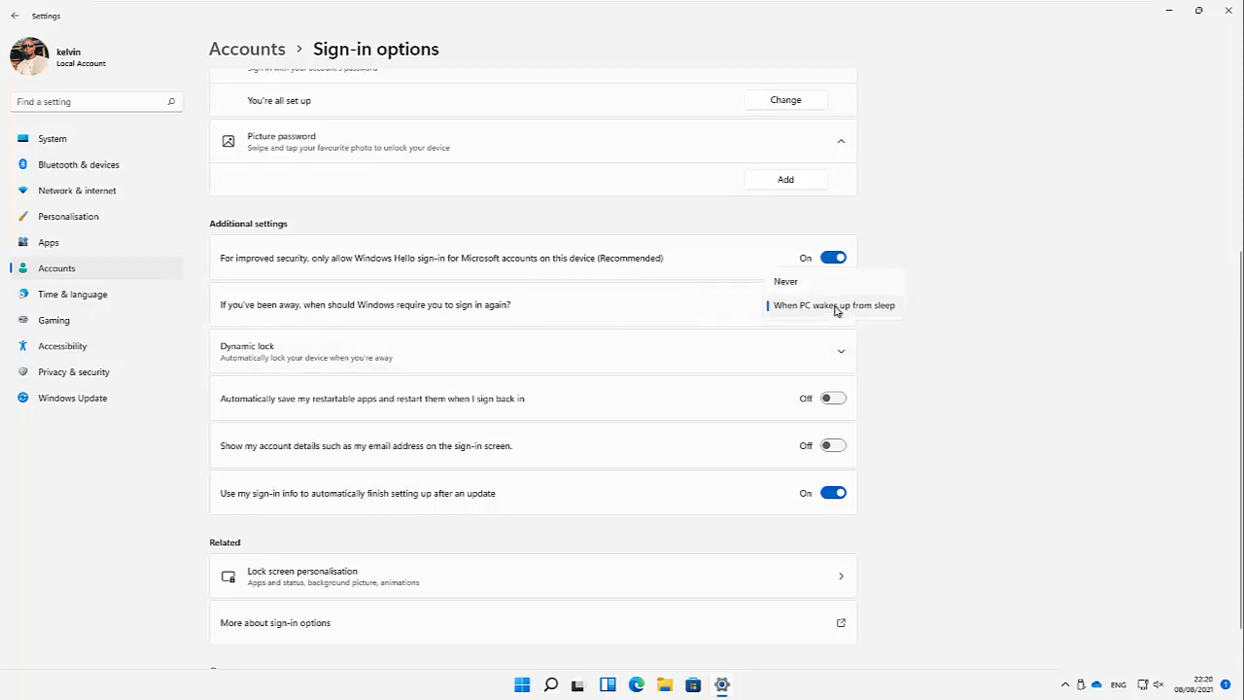
pyautogui.click(787, 285)
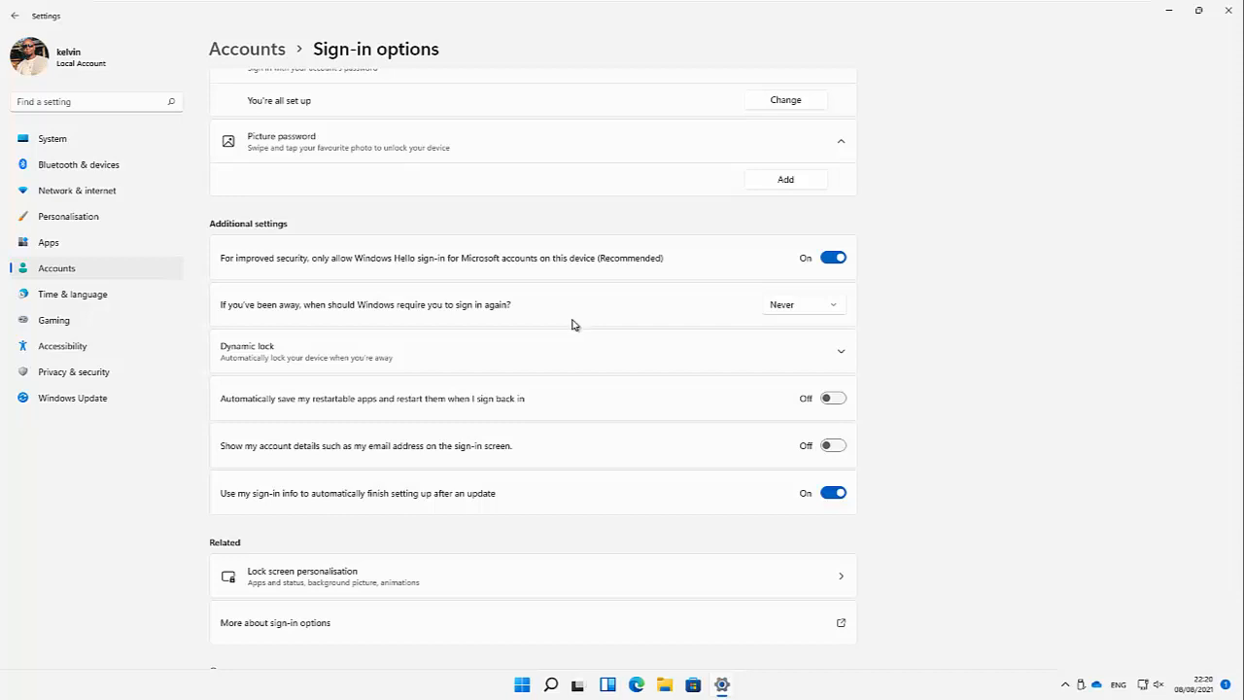
pyautogui.click(808, 315)
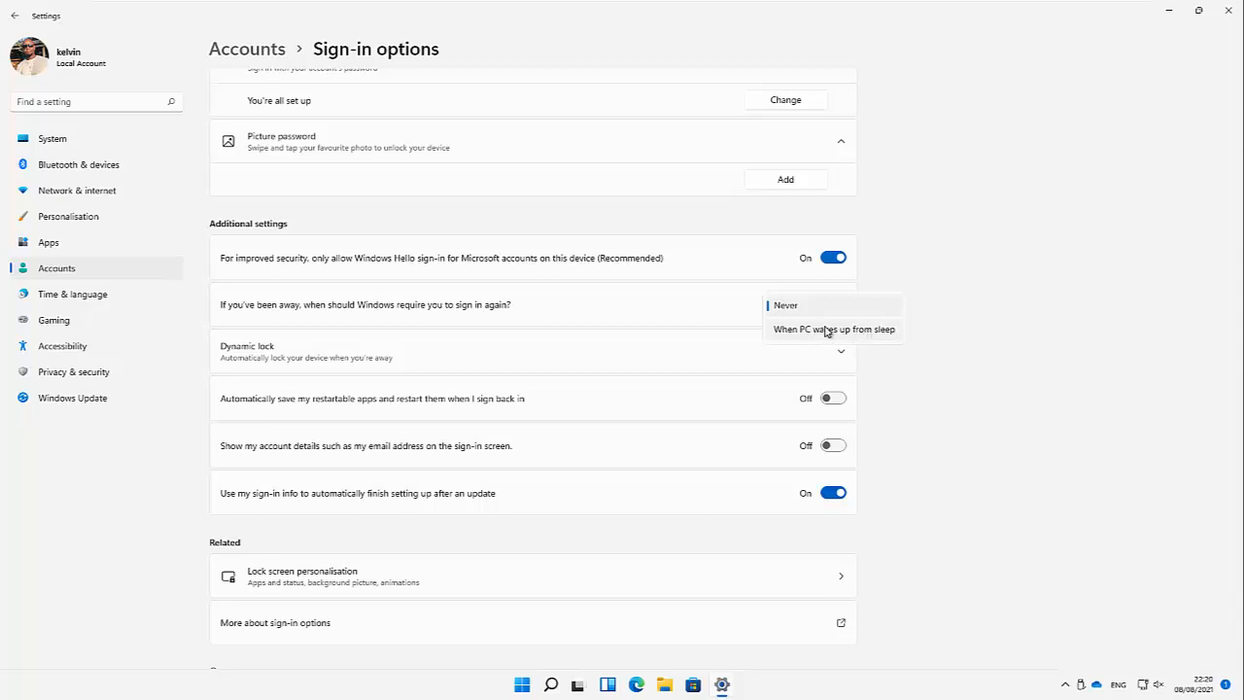
pyautogui.click(821, 330)
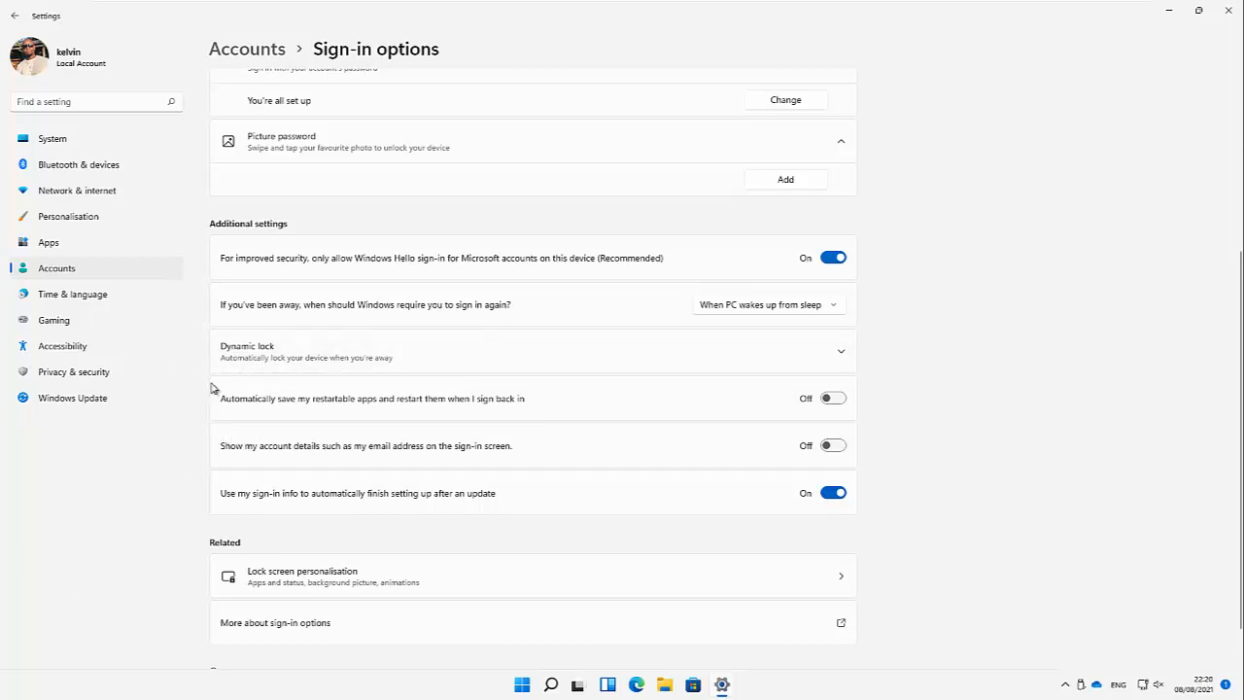
# Step: Expand Dynamic lock under Additional settings and tick locking the device automatically when away
pyautogui.click(842, 354)
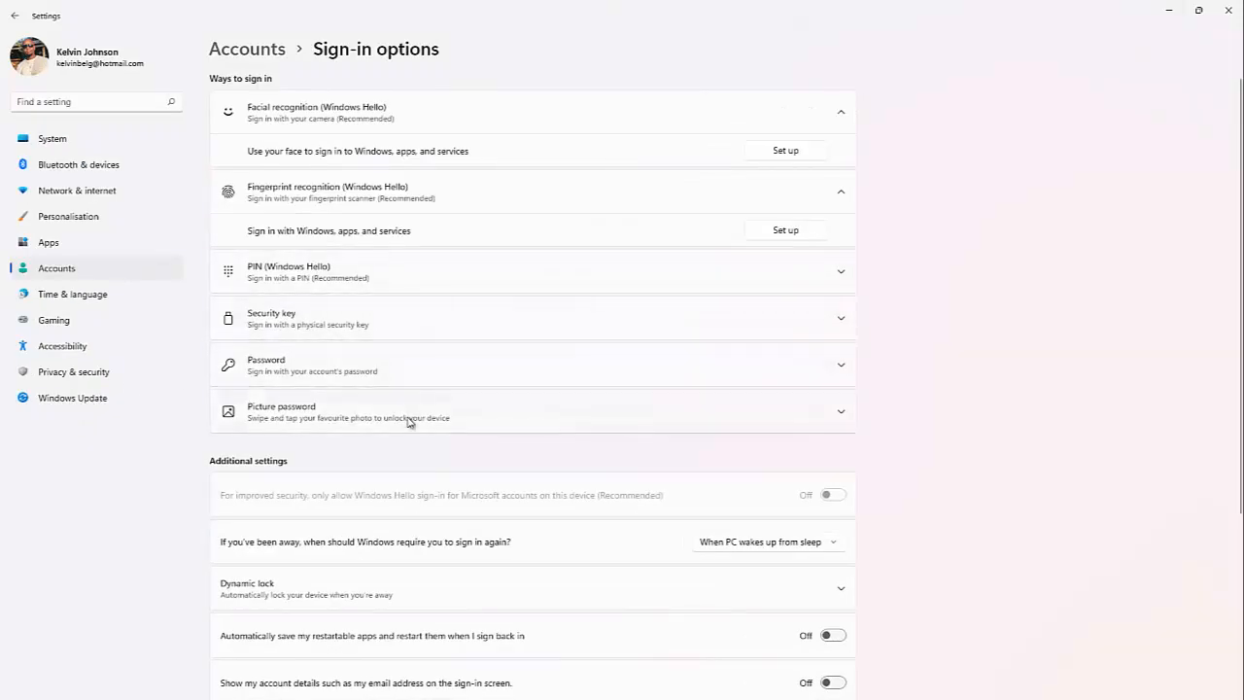
pyautogui.scroll(-3, 406, 427)
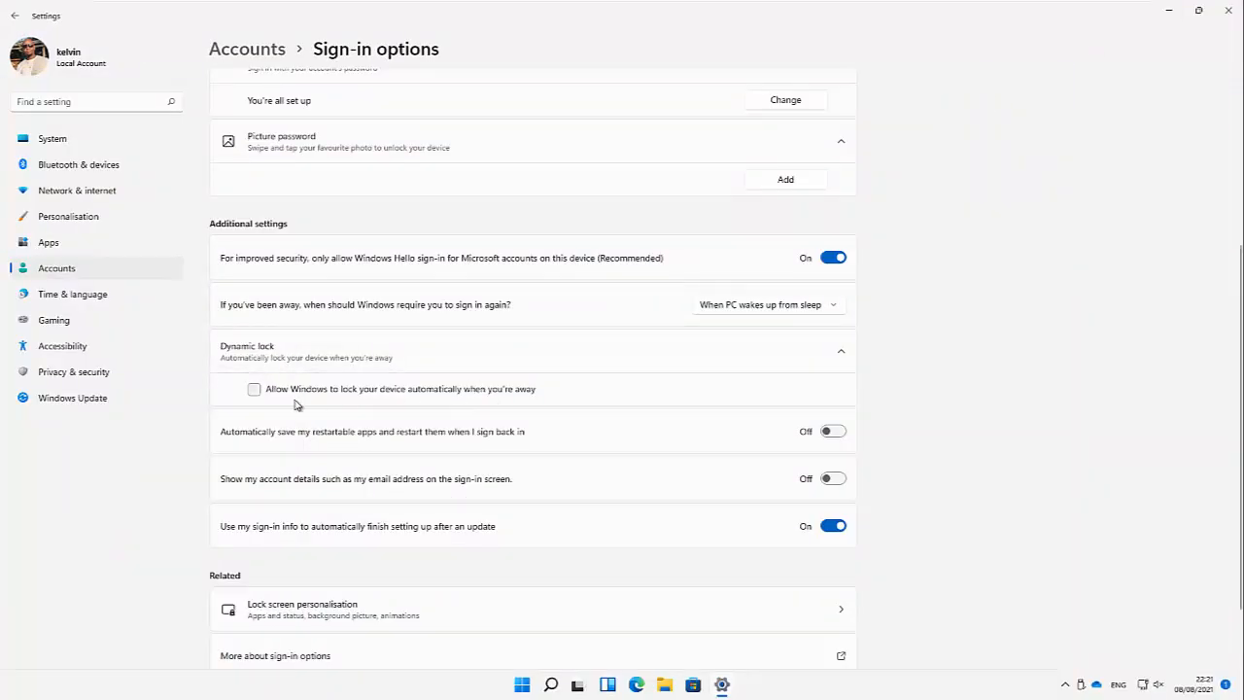
pyautogui.click(254, 390)
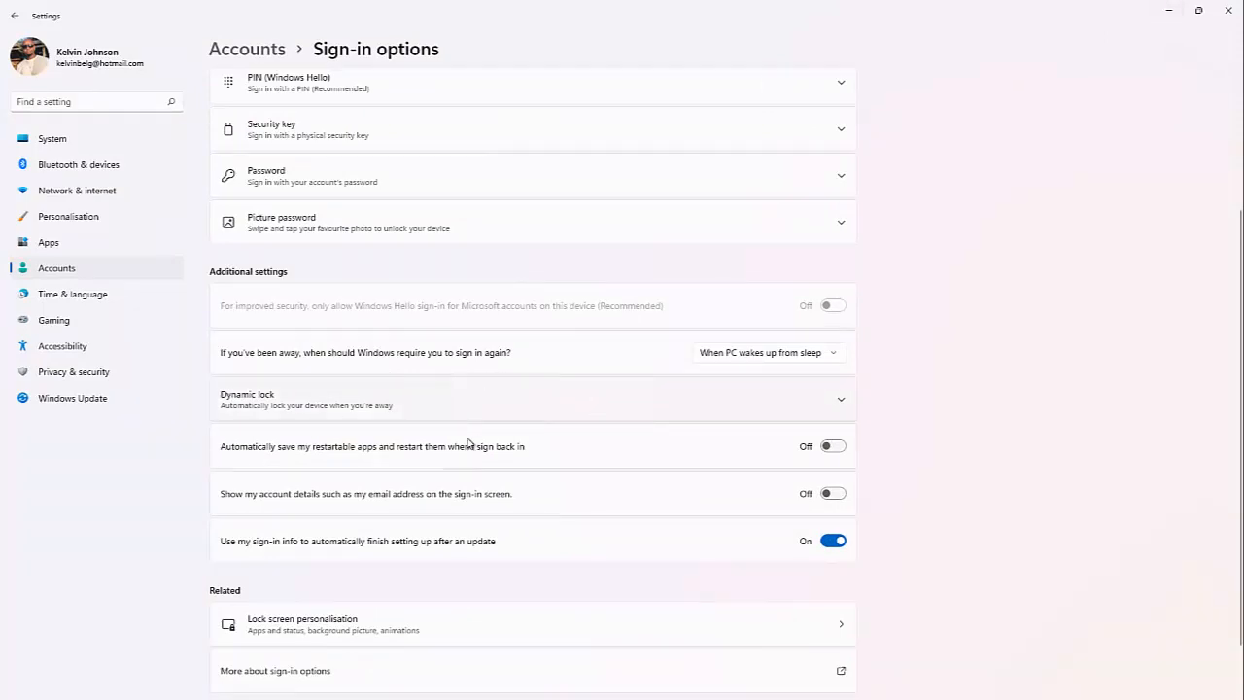
# Step: Expand Dynamic lock and tick 'Allow Windows to lock your device automatically when you're away'
pyautogui.click(456, 408)
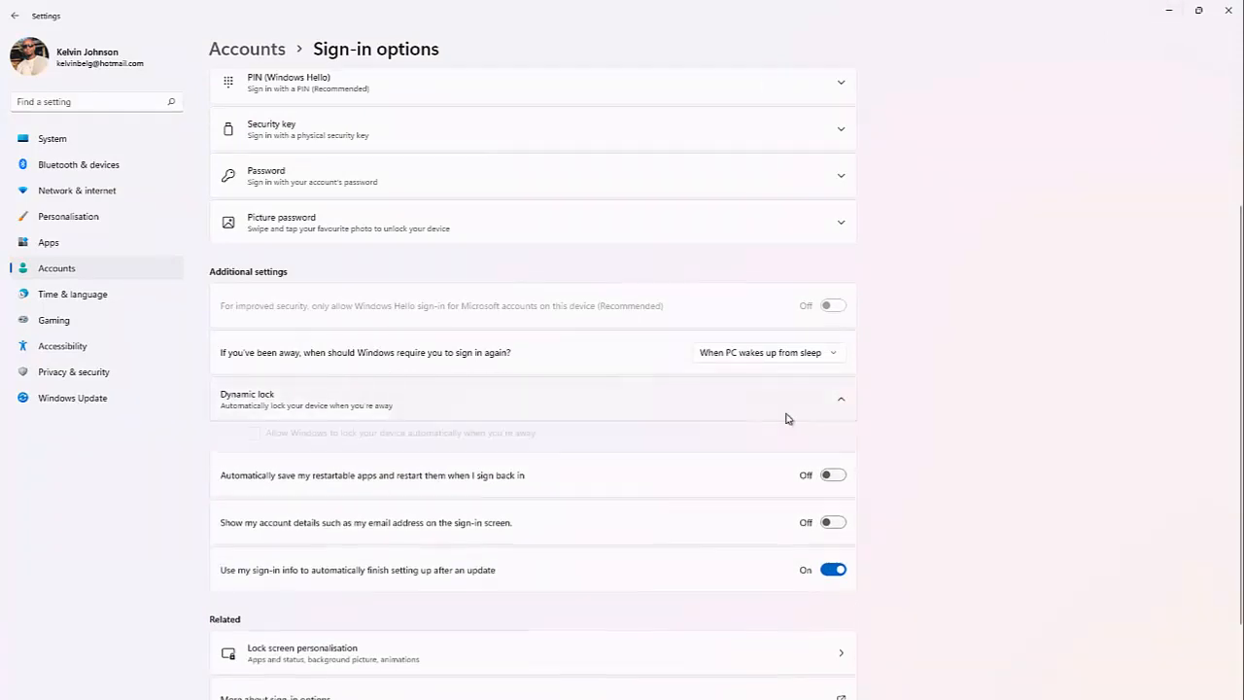
pyautogui.click(253, 438)
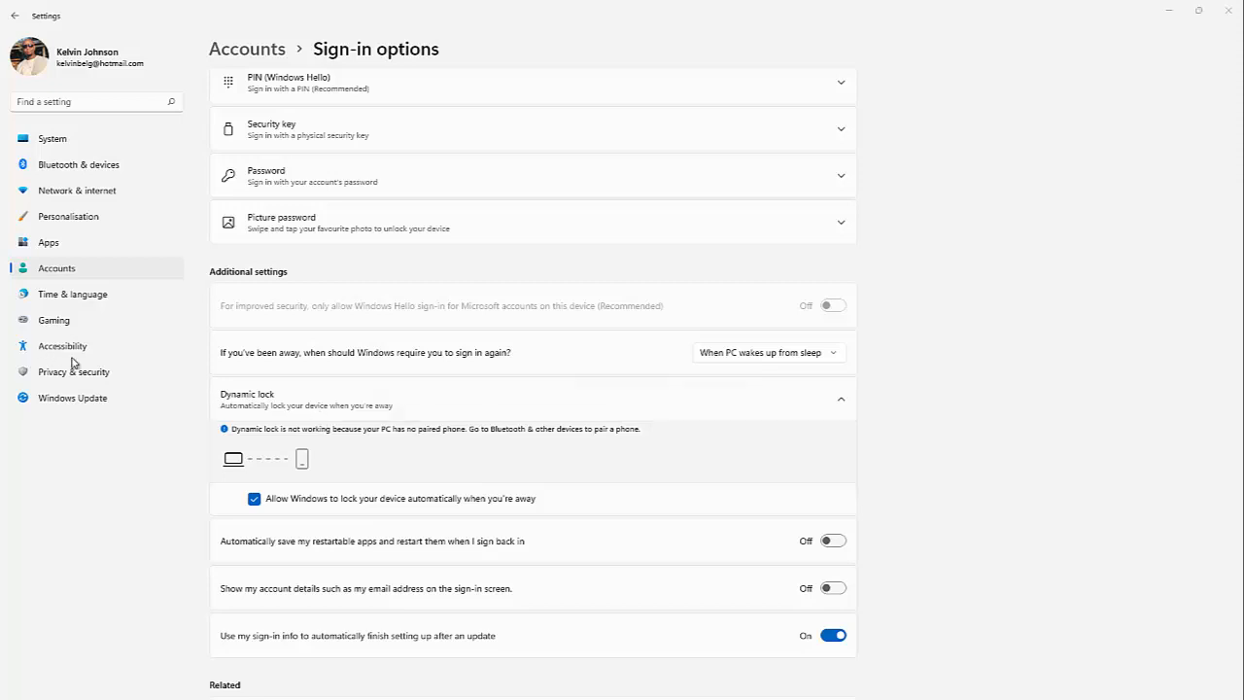
# Step: Toggle saving and restarting apps at sign-in on then off, and scroll down to Related links
pyautogui.scroll(-3, 452, 578)
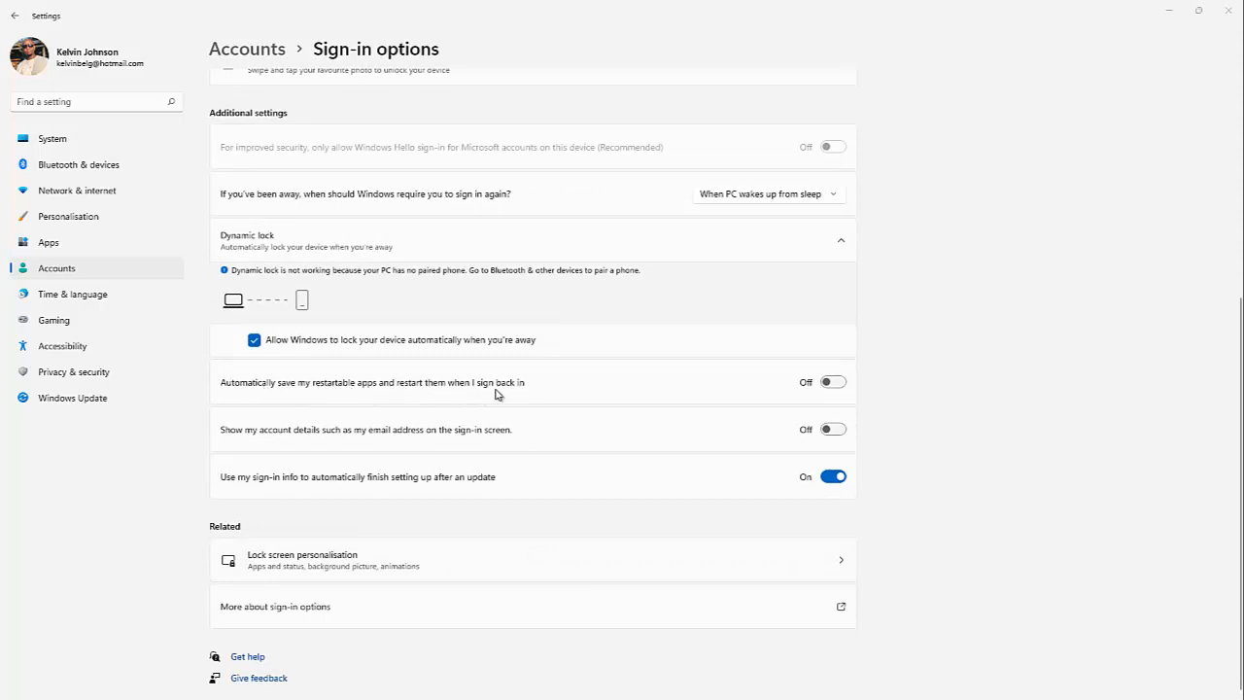
pyautogui.click(834, 385)
pyautogui.click(833, 382)
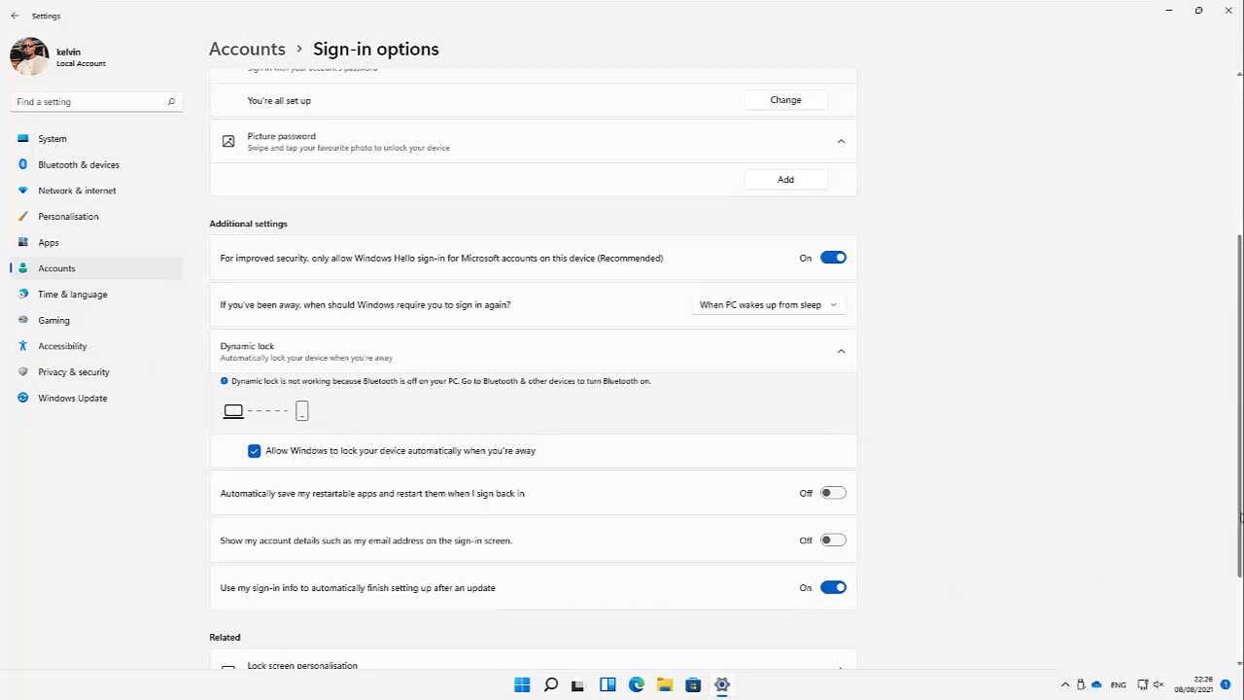
pyautogui.moveTo(1241, 529); pyautogui.dragTo(1240, 613)
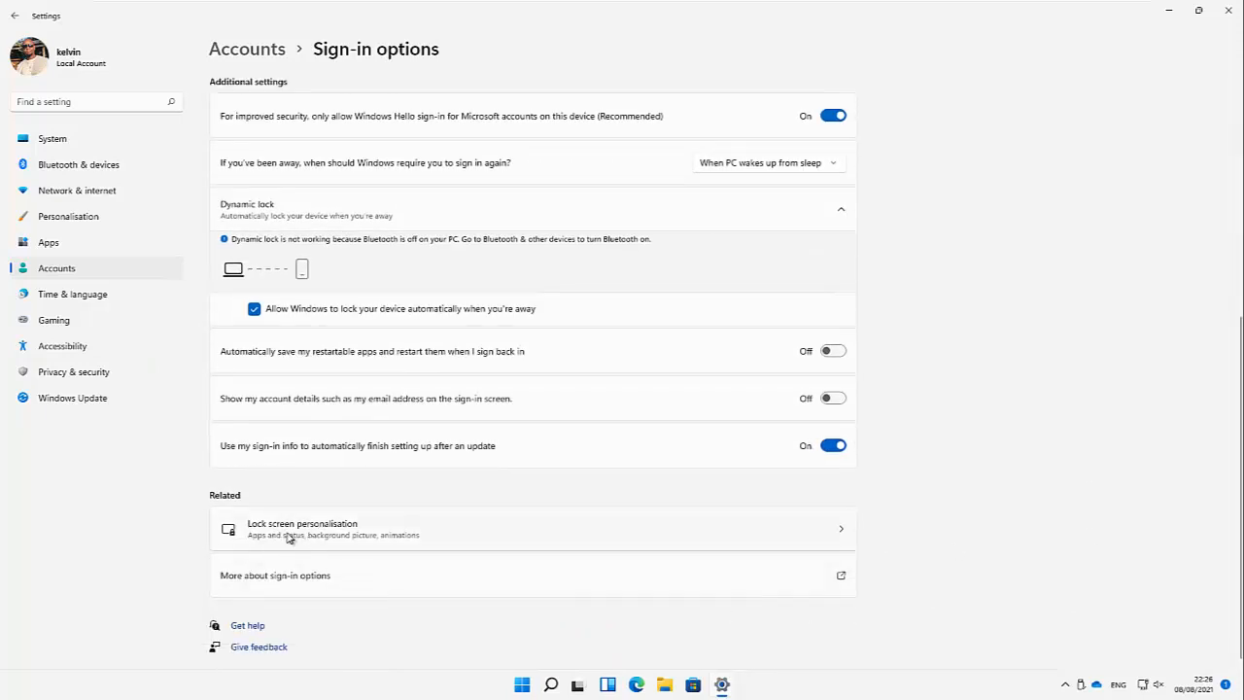
pyautogui.click(350, 512)
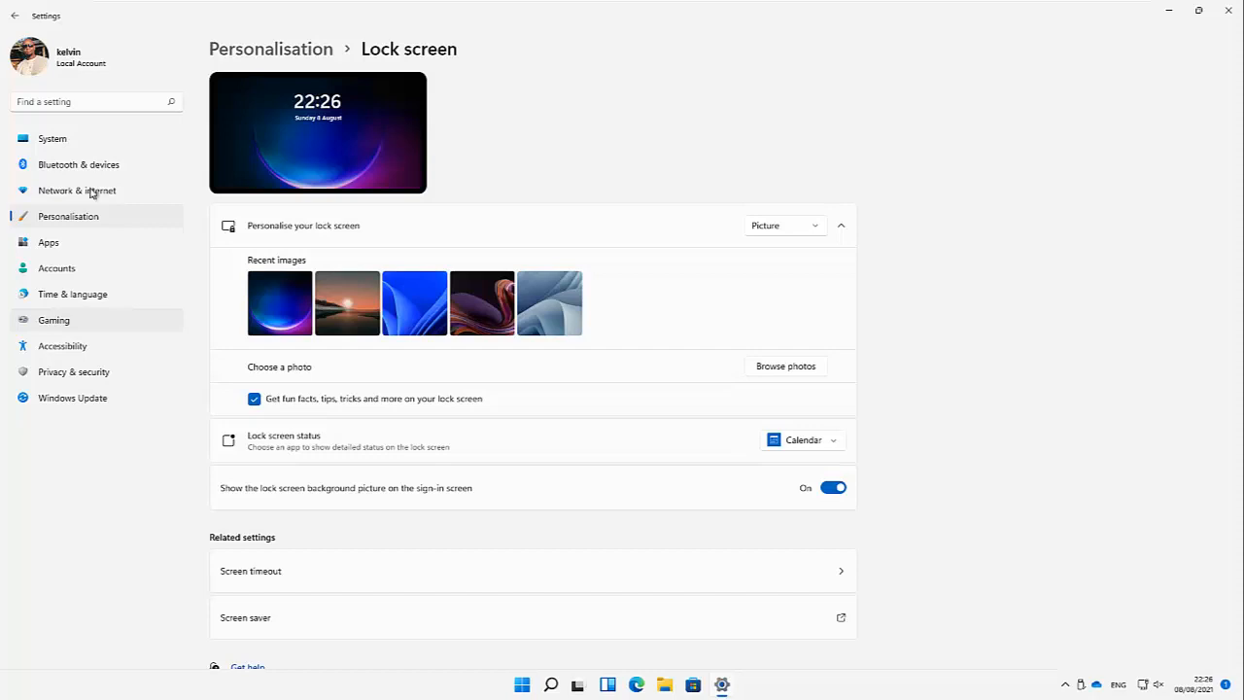
pyautogui.click(19, 19)
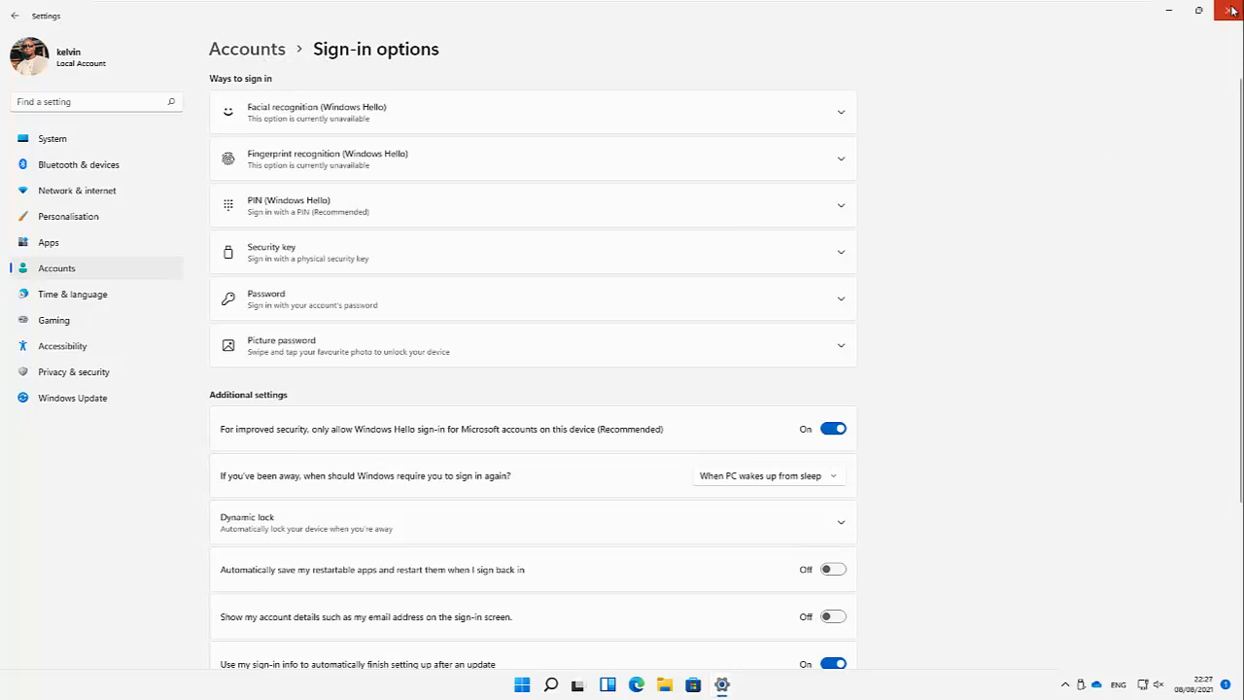
# Step: Minimise Settings and open, then dismiss, the Start button's quick links list
pyautogui.click(1169, 13)
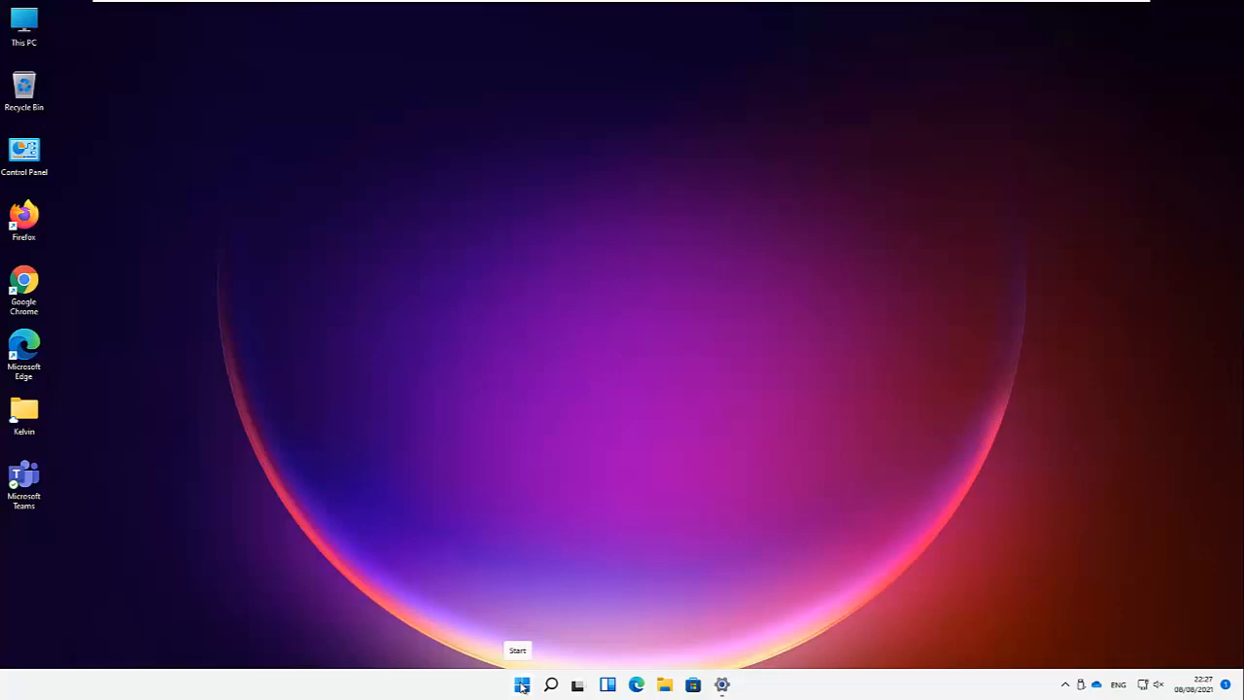
pyautogui.rightClick(522, 684)
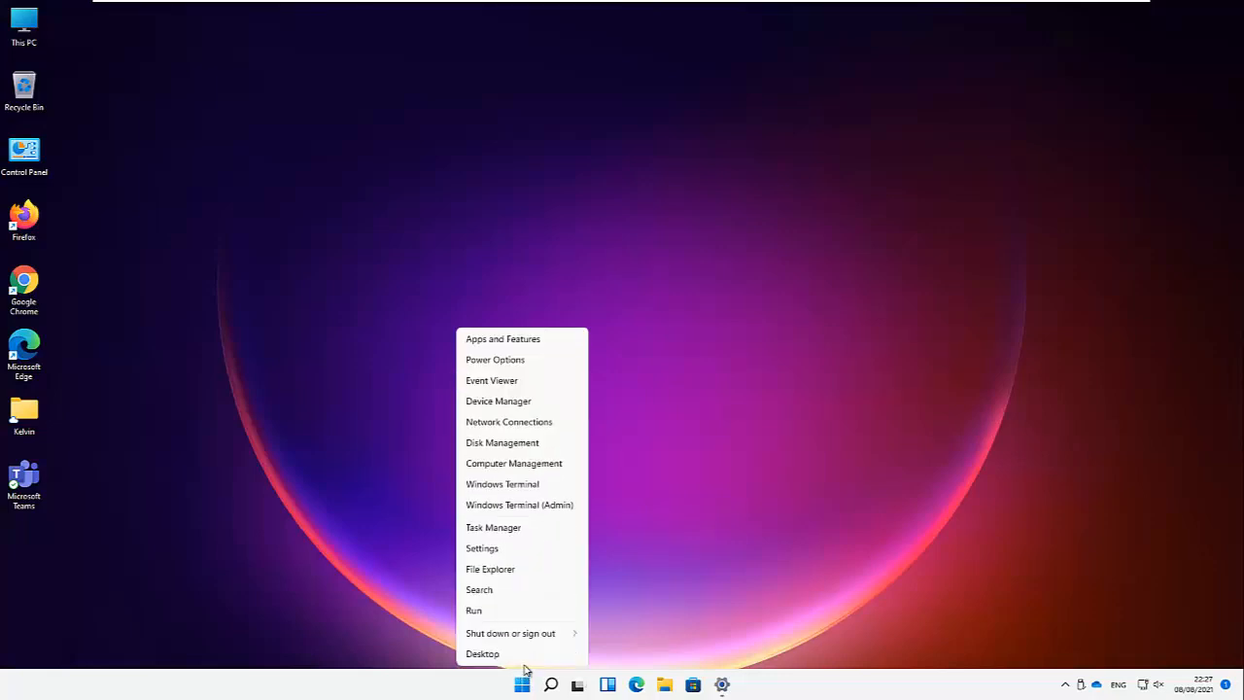
pyautogui.moveTo(525, 641)
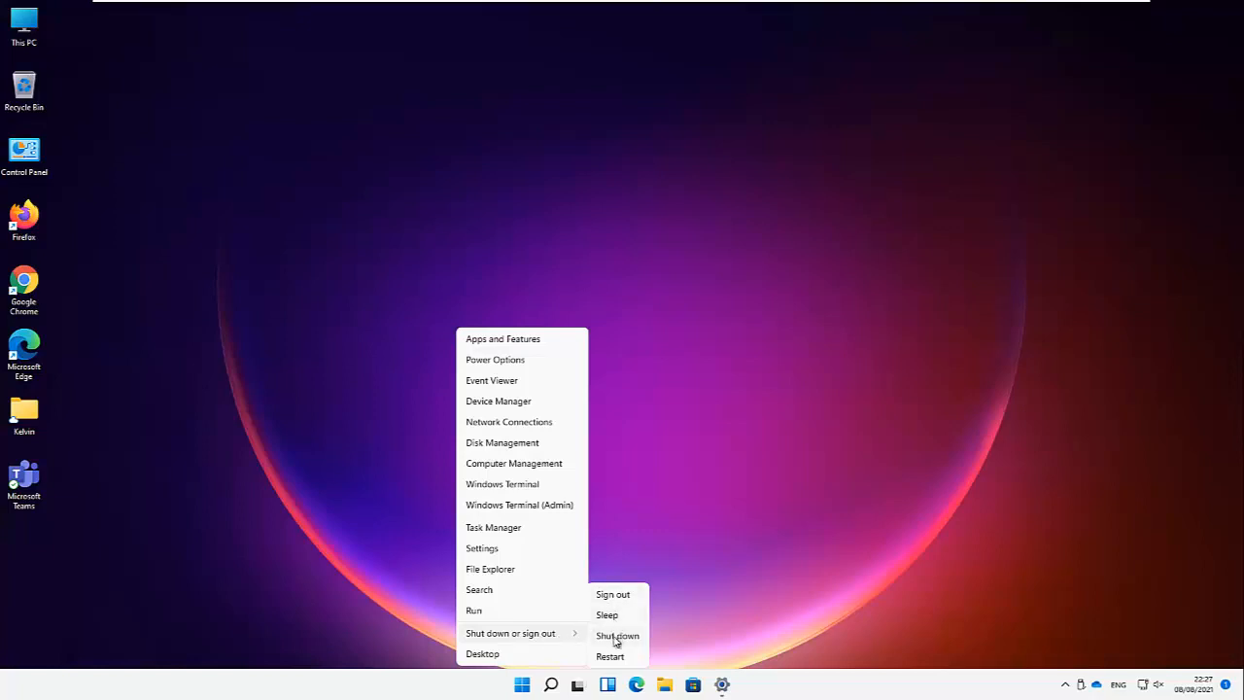
pyautogui.click(523, 685)
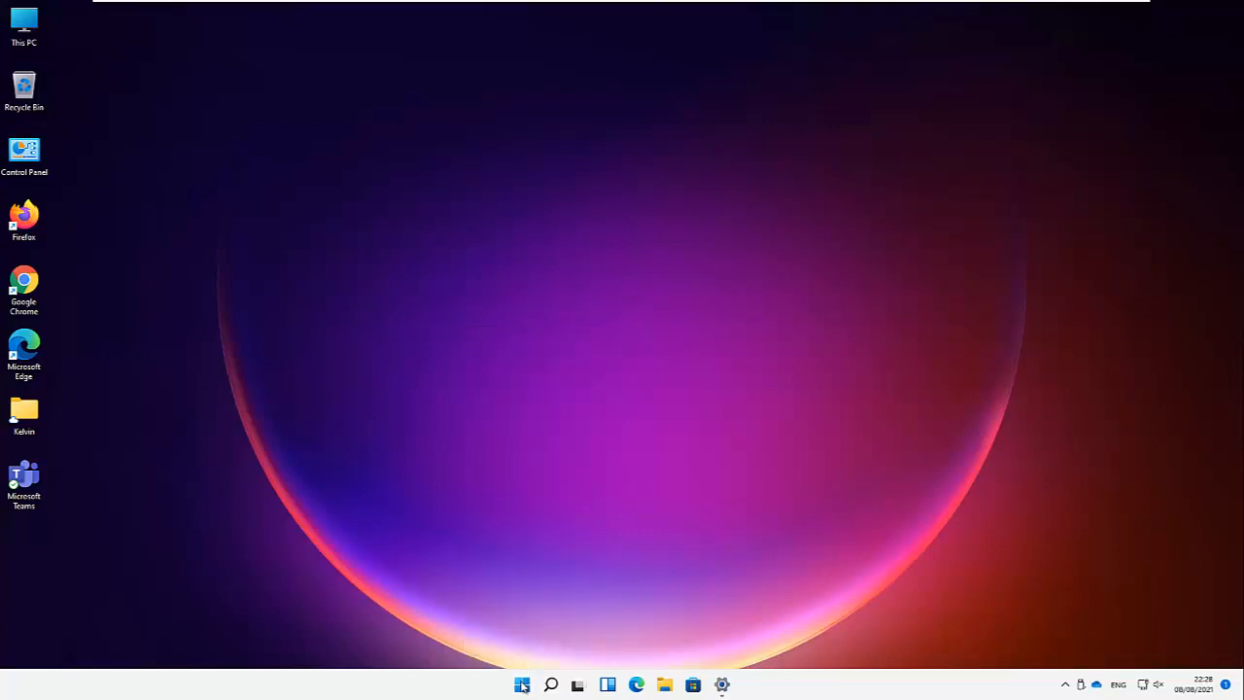
# Step: Open Start and check the user account and Power flyouts, closing each afterwards
pyautogui.click(521, 685)
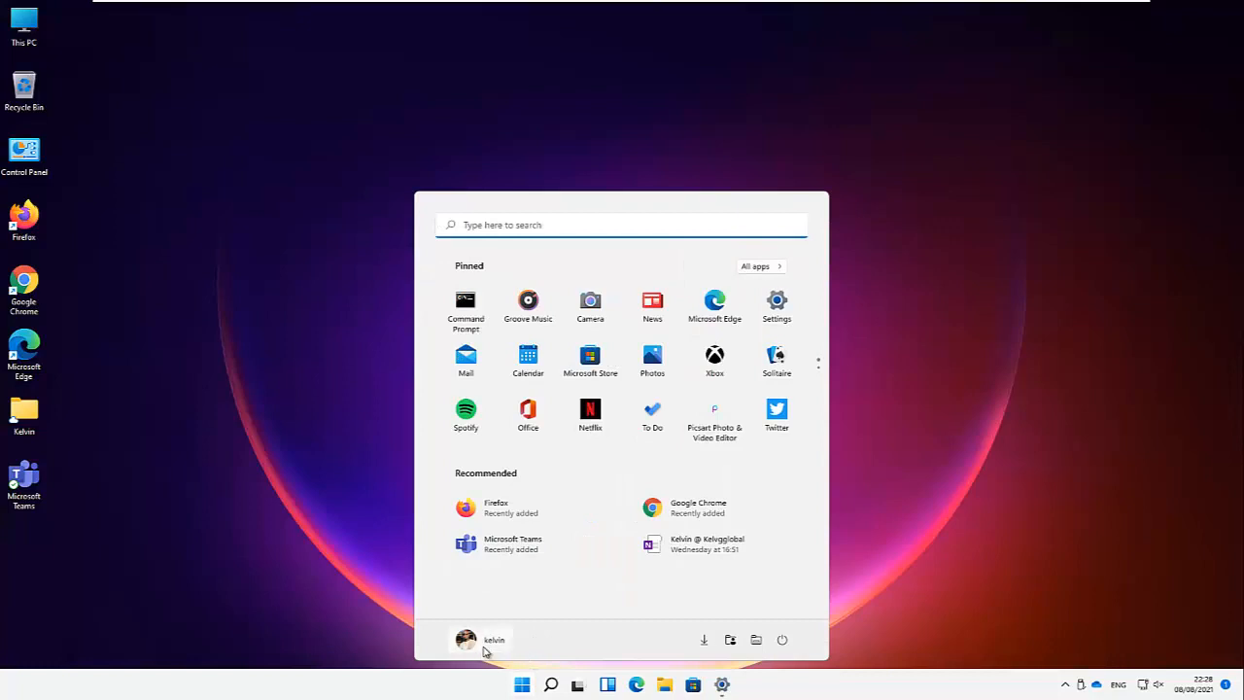
pyautogui.click(491, 641)
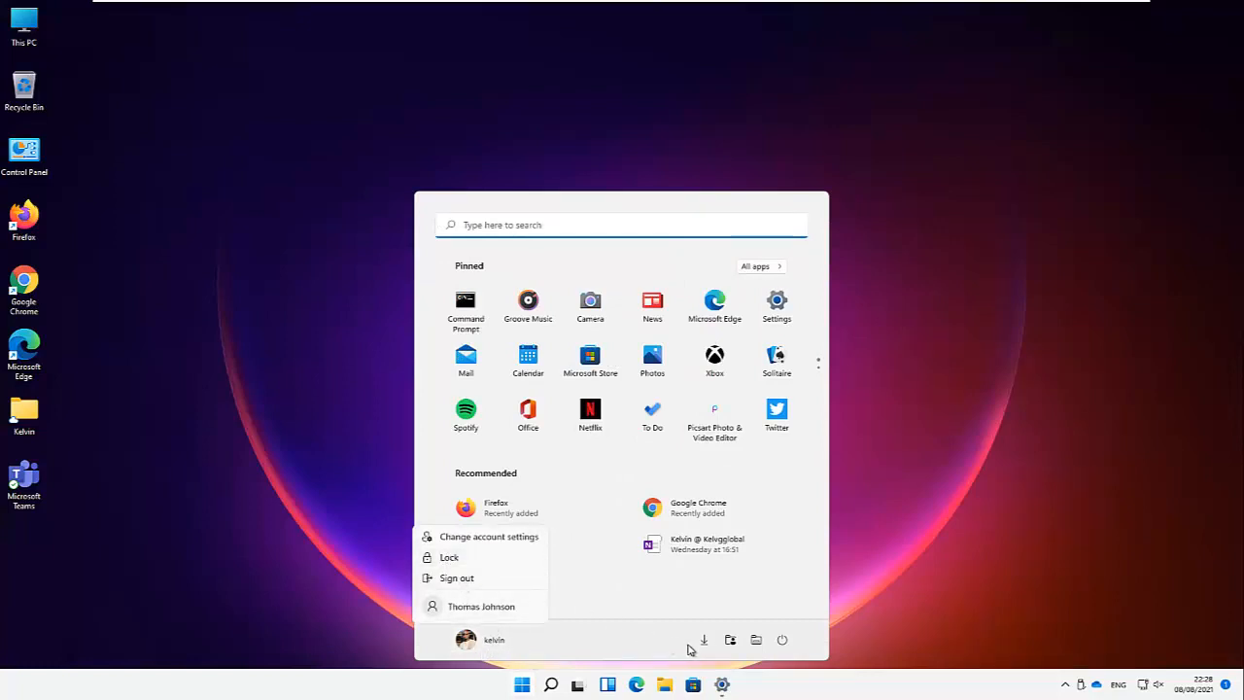
pyautogui.click(787, 641)
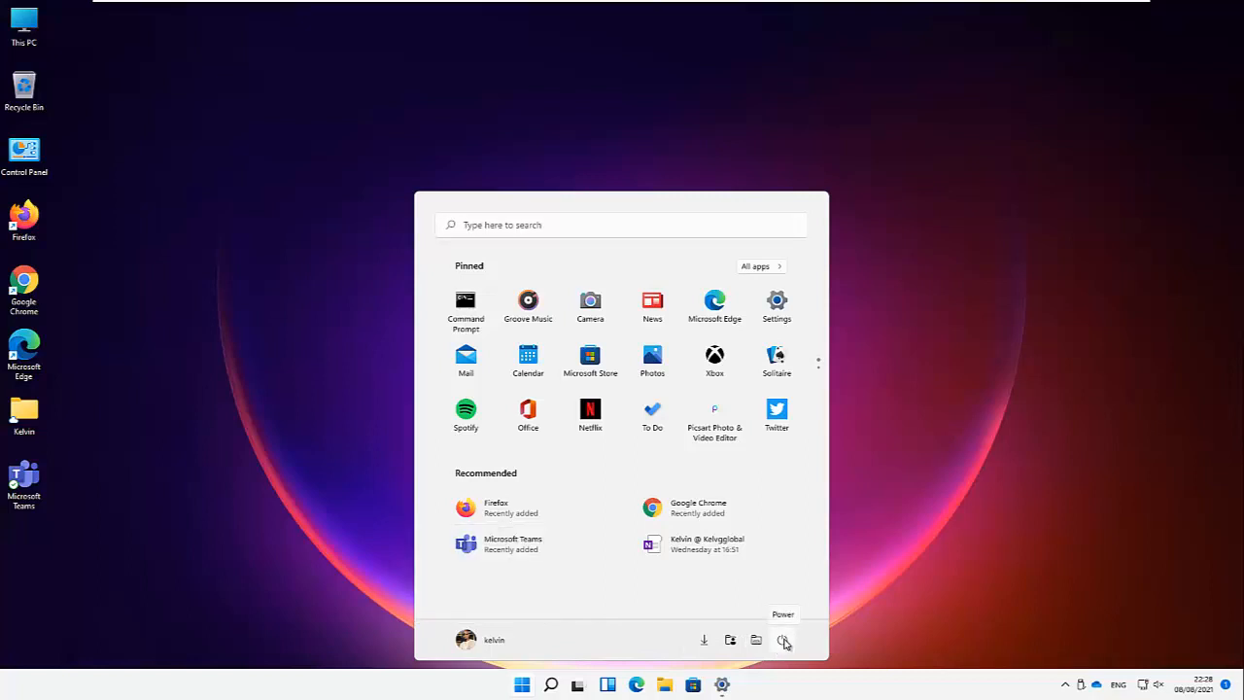
pyautogui.click(783, 641)
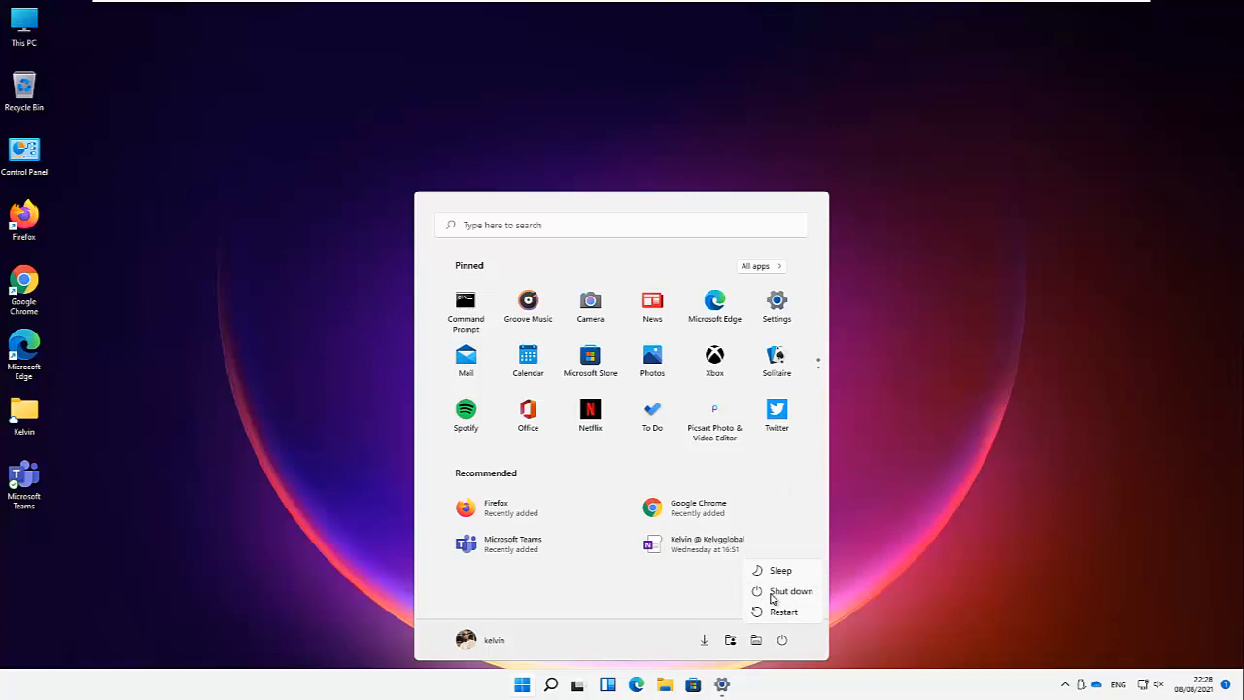
pyautogui.click(911, 312)
pyautogui.moveTo(734, 5)
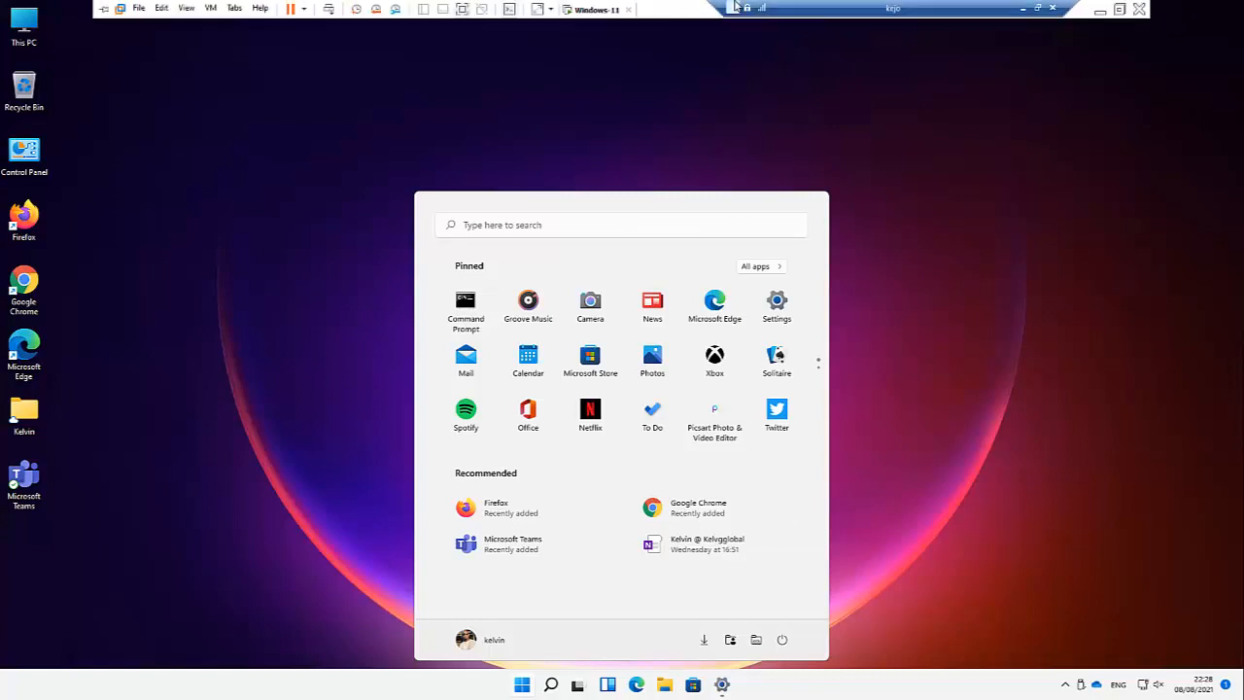
pyautogui.rightClick(600, 12)
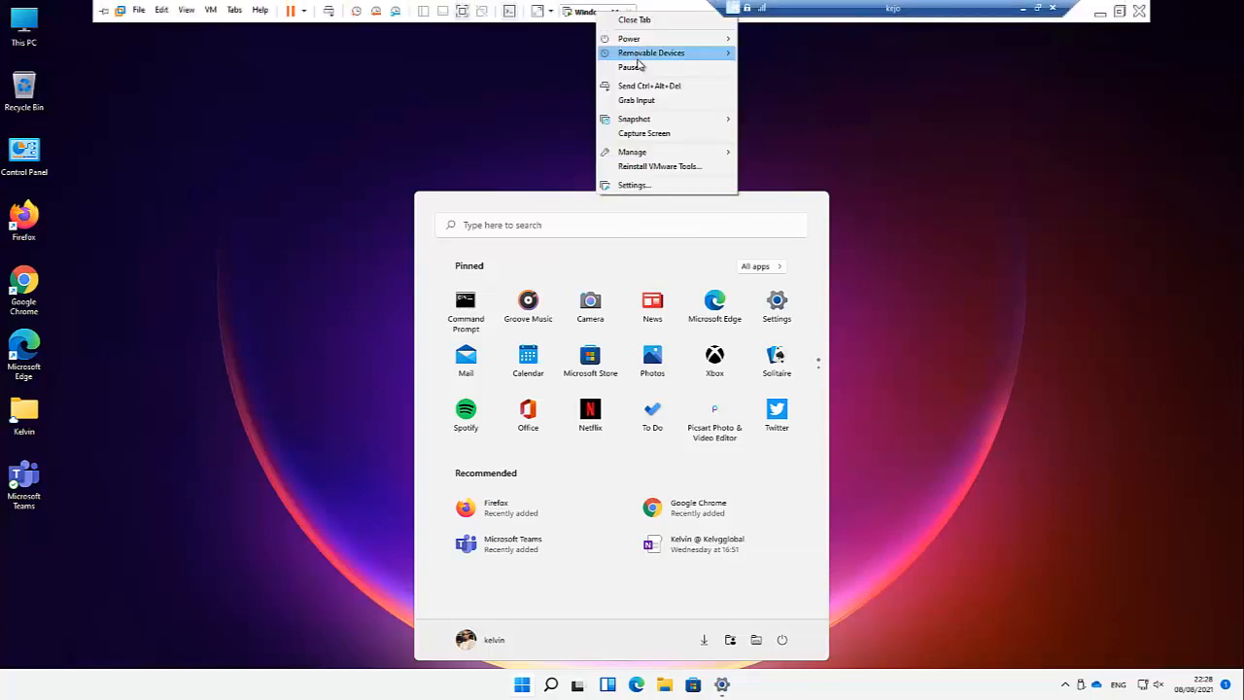
pyautogui.click(647, 87)
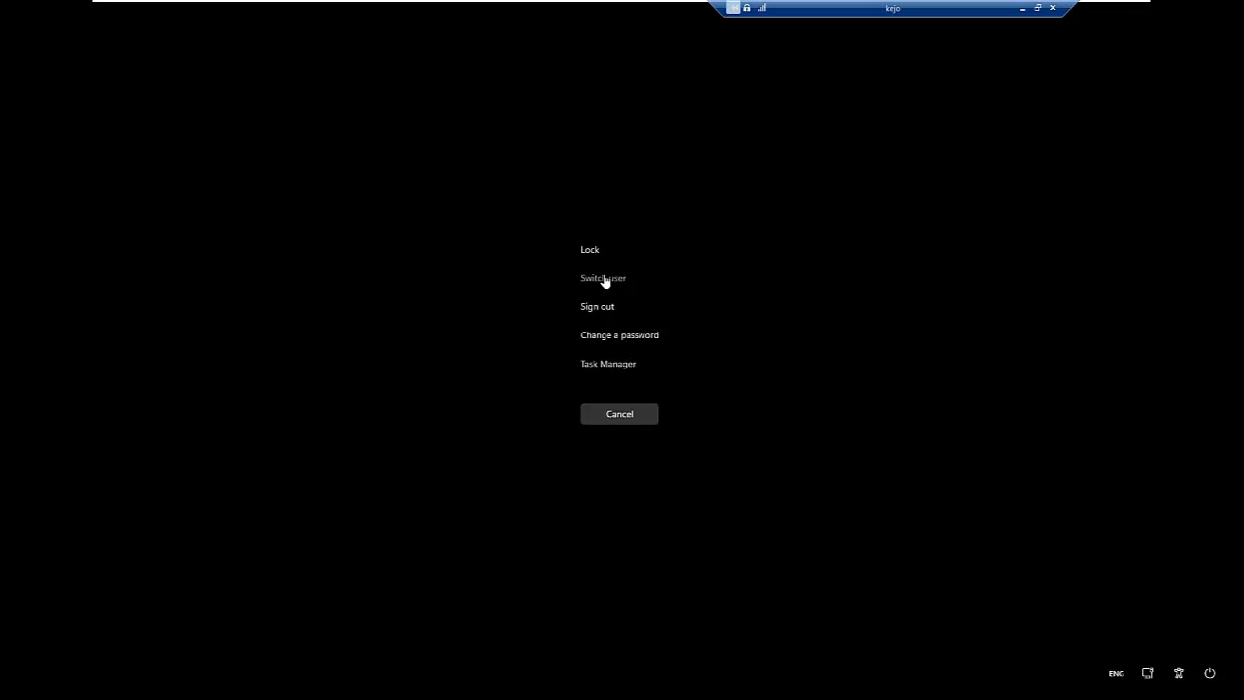
pyautogui.click(602, 281)
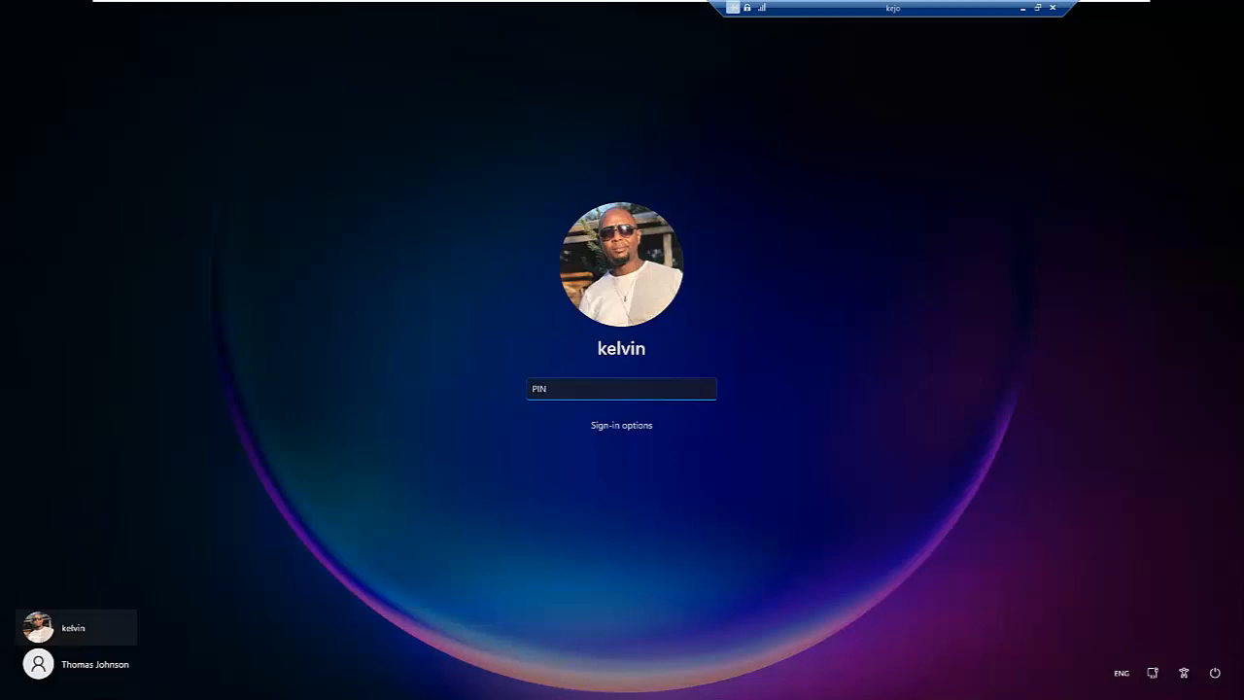
pyautogui.click(86, 667)
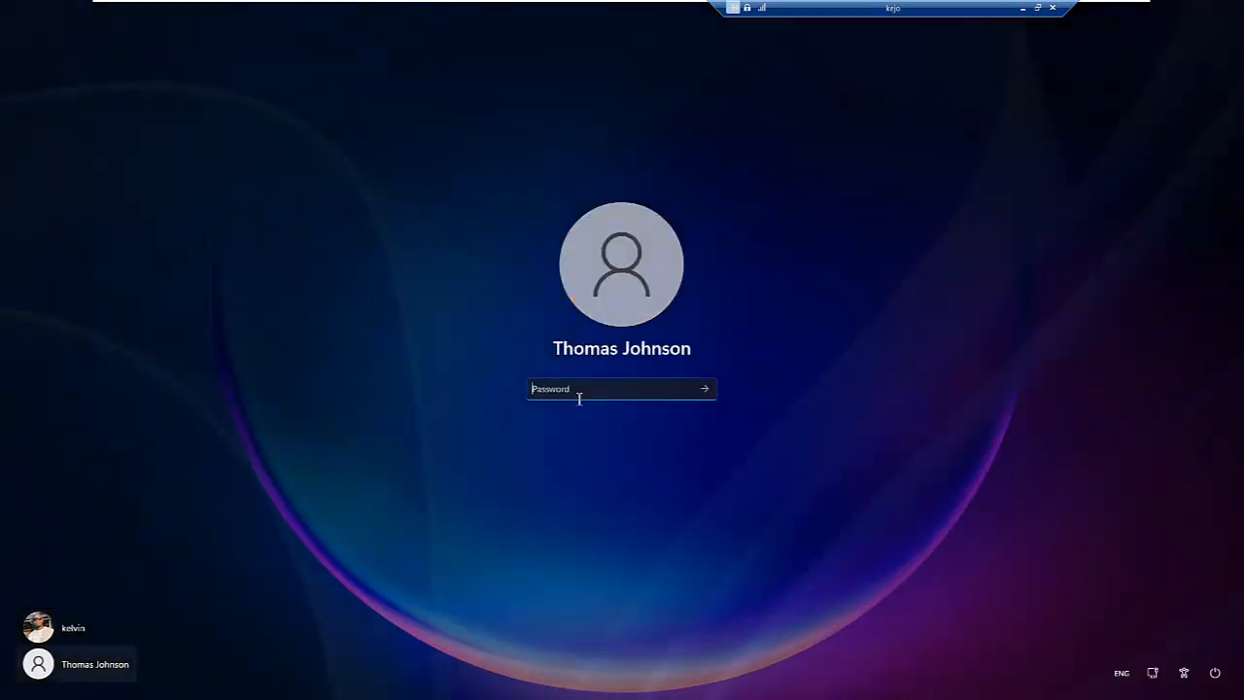
pyautogui.write('•')
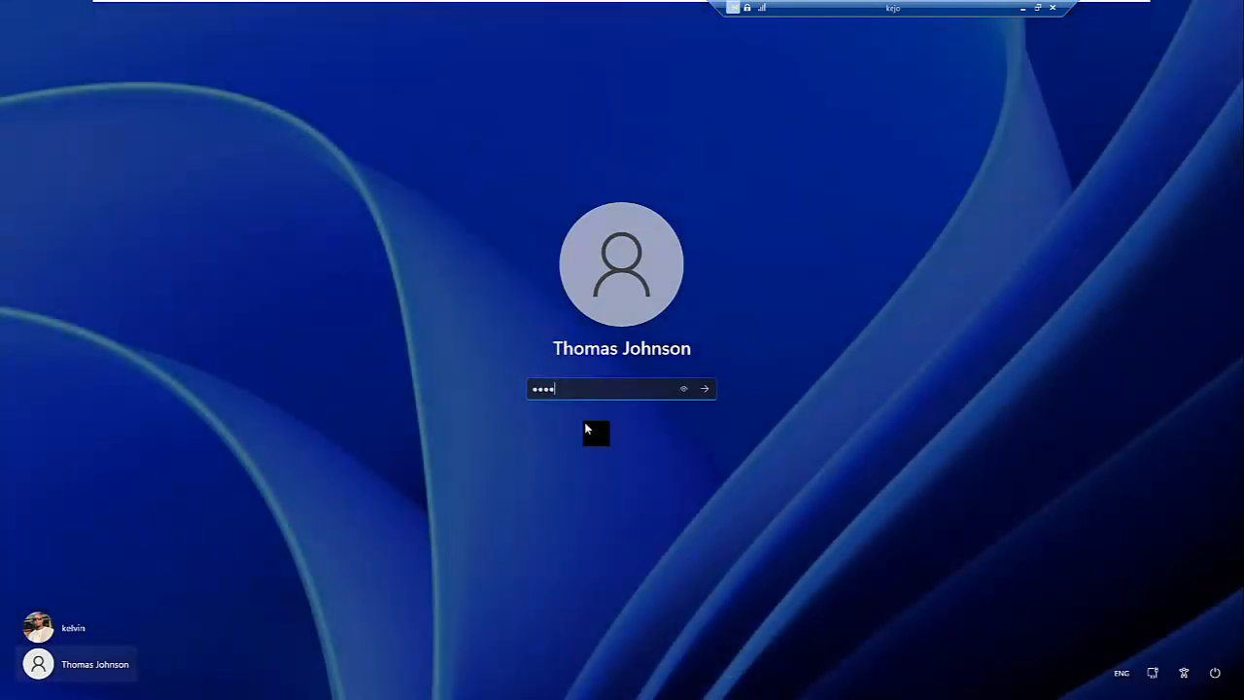
pyautogui.click(66, 627)
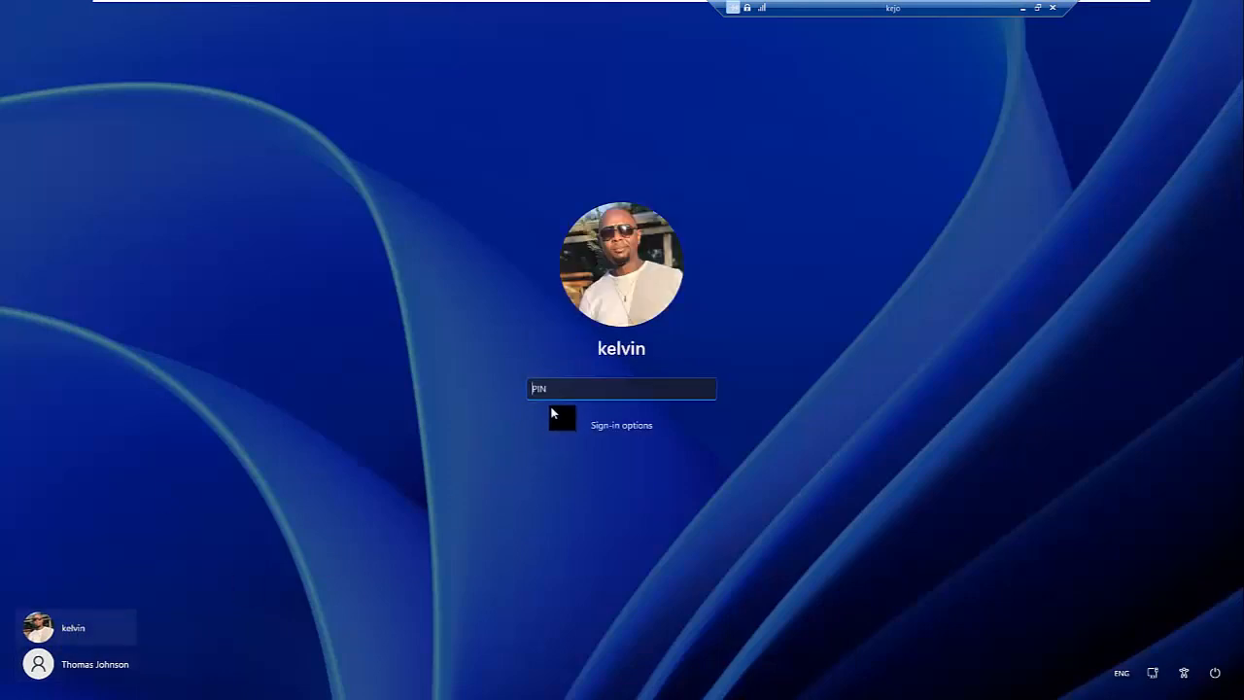
pyautogui.write('••••')
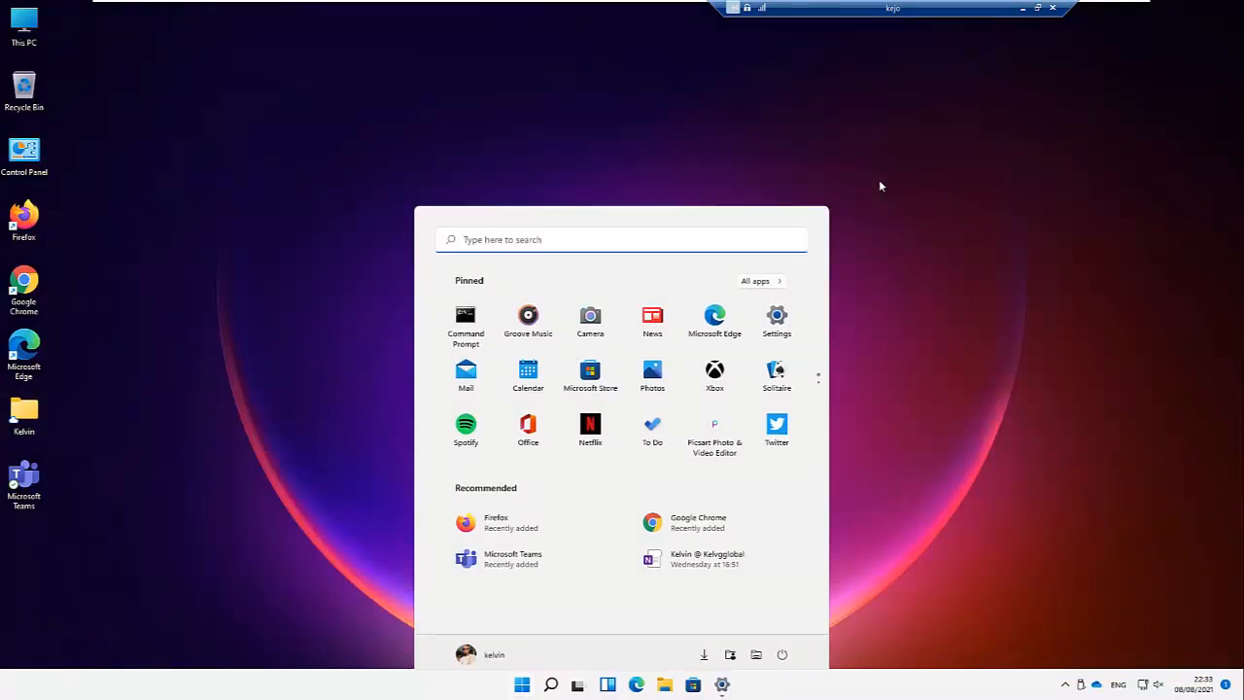
# Step: Close Start, restore Settings from the taskbar, and navigate to Accounts > Family & other users
pyautogui.click(879, 185)
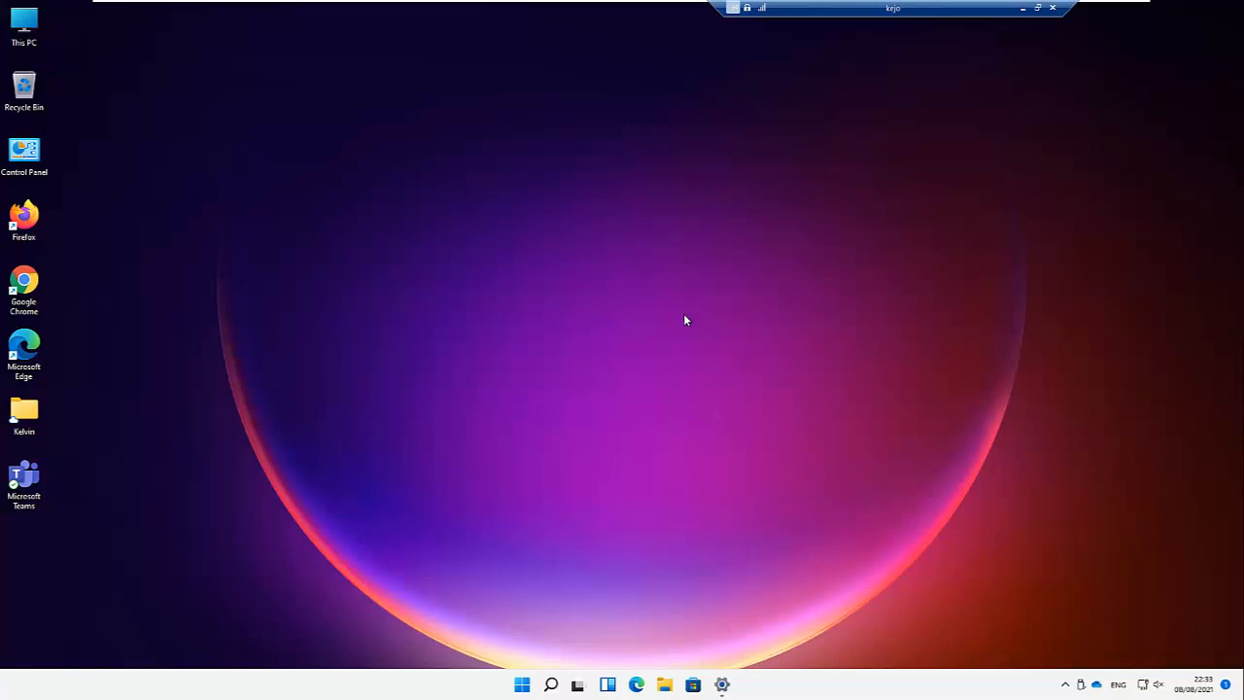
pyautogui.click(724, 686)
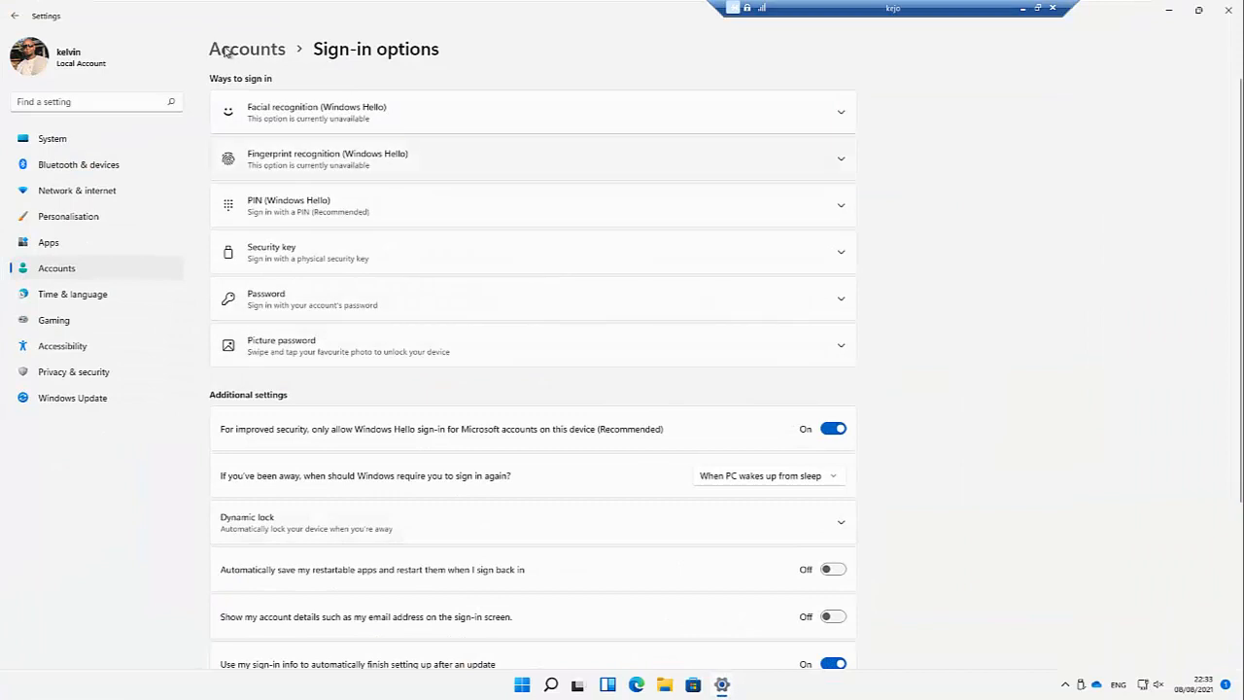
pyautogui.click(252, 54)
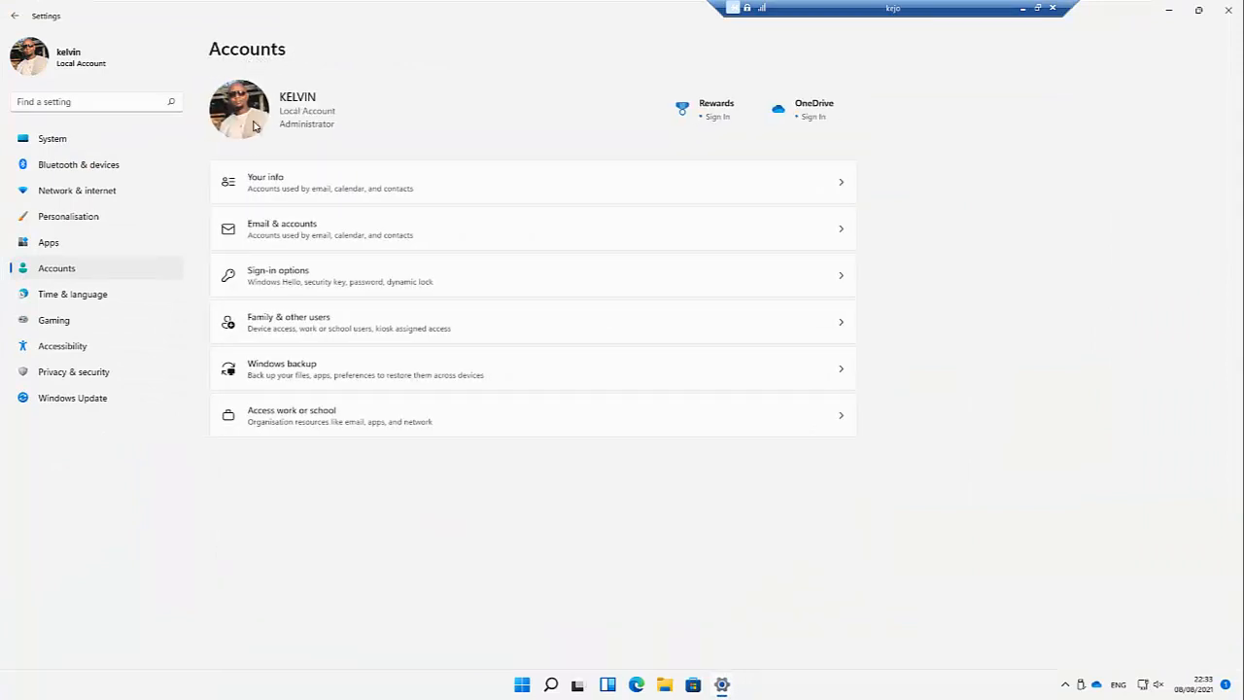
pyautogui.click(297, 321)
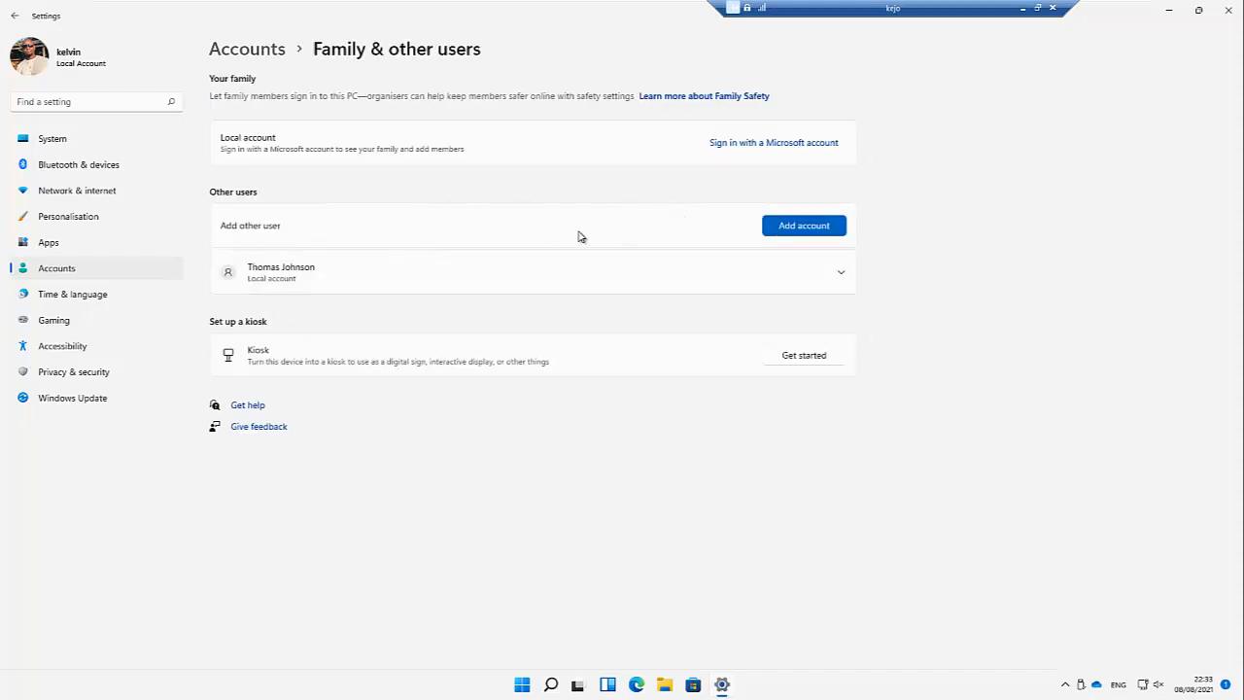
# Step: Choose Add account, then 'I don't have this person's sign-in information', then 'Add a user without a Microsoft account'
pyautogui.click(789, 230)
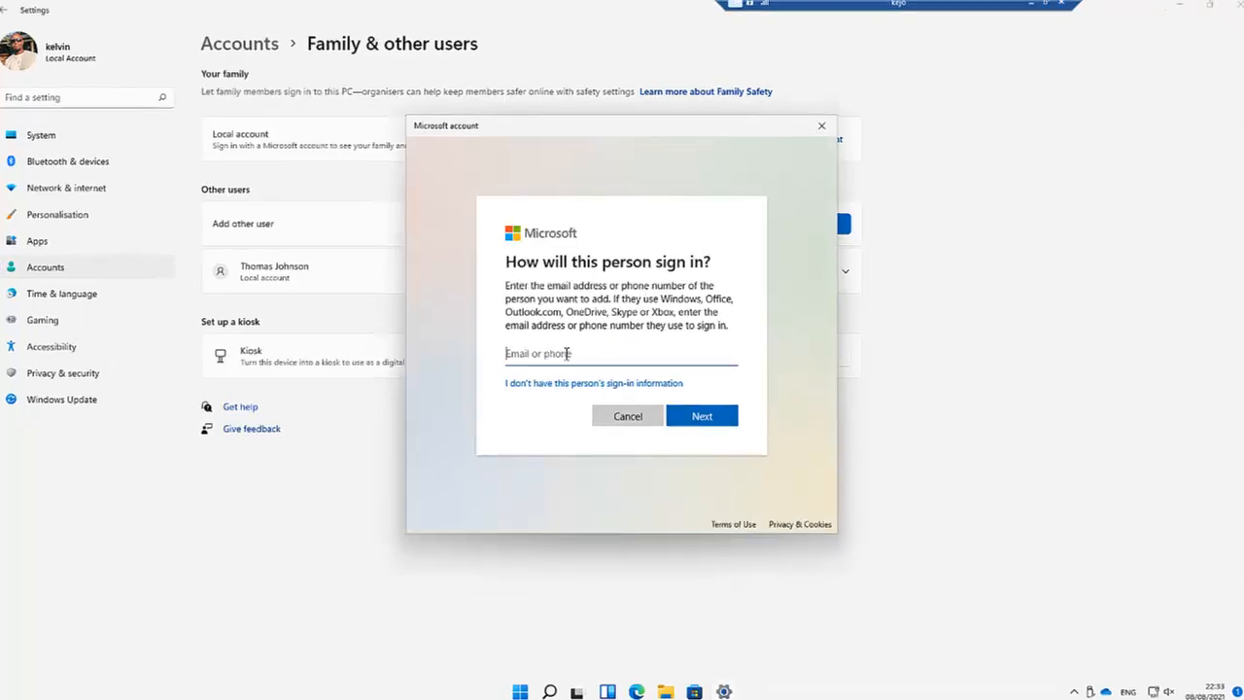
pyautogui.click(562, 382)
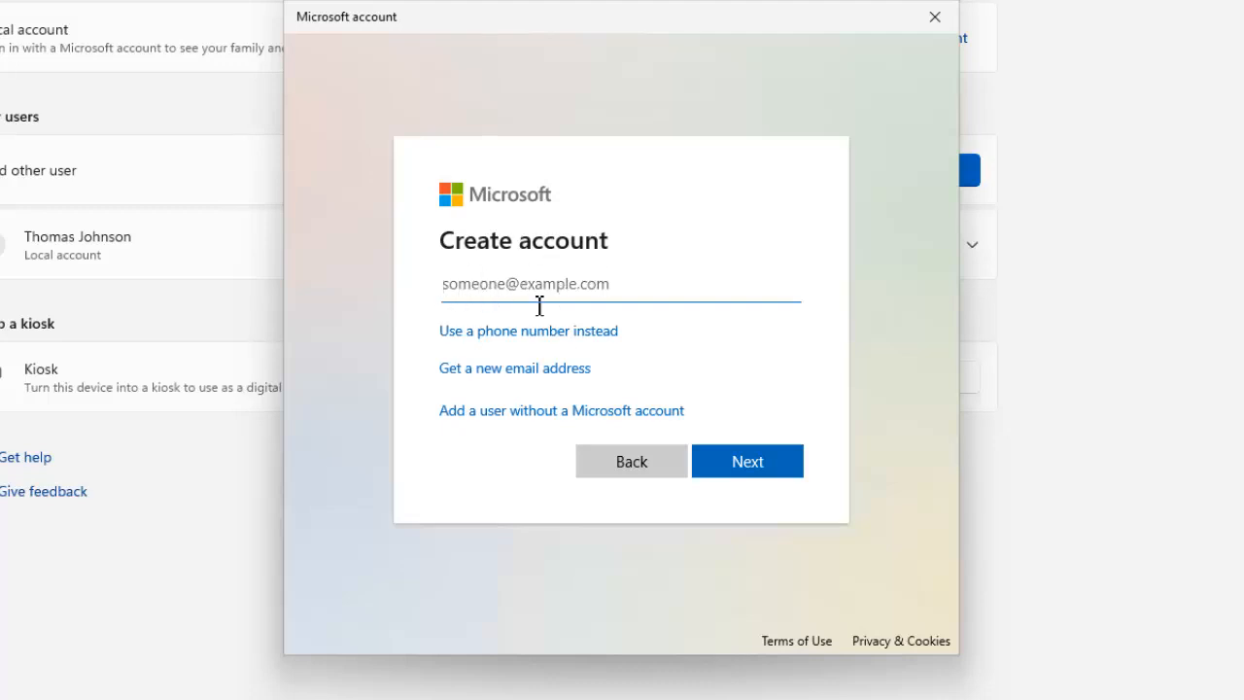
pyautogui.click(547, 416)
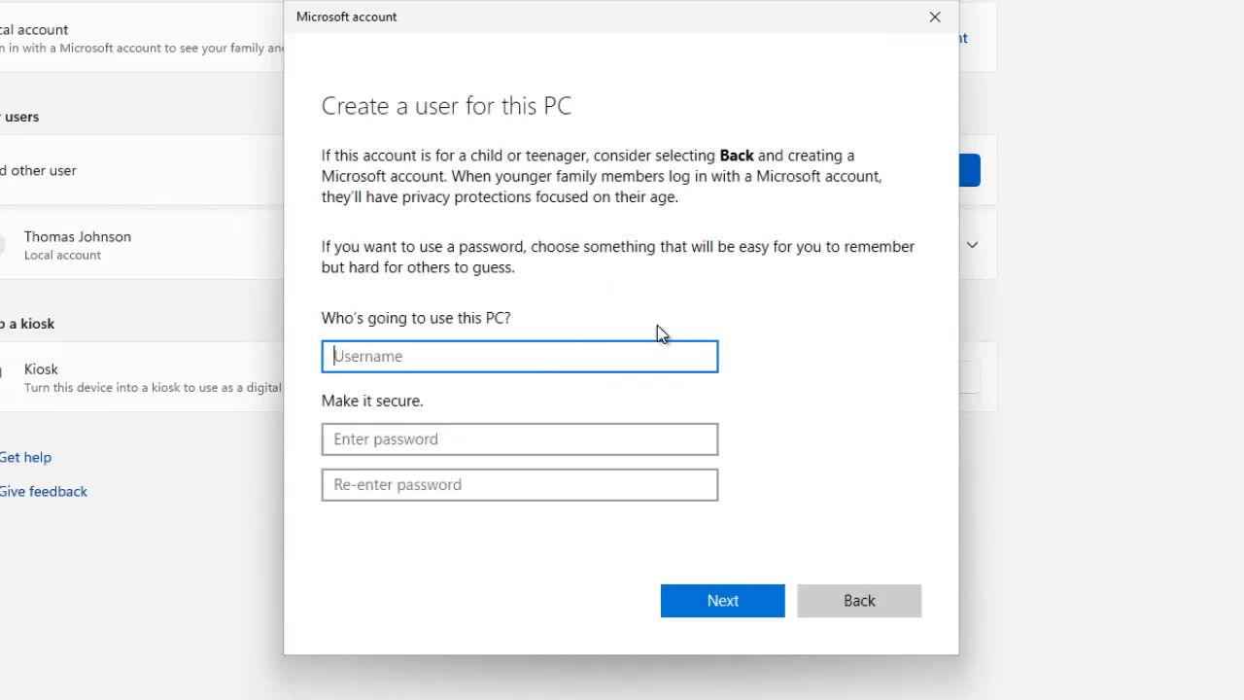
pyautogui.click(323, 156)
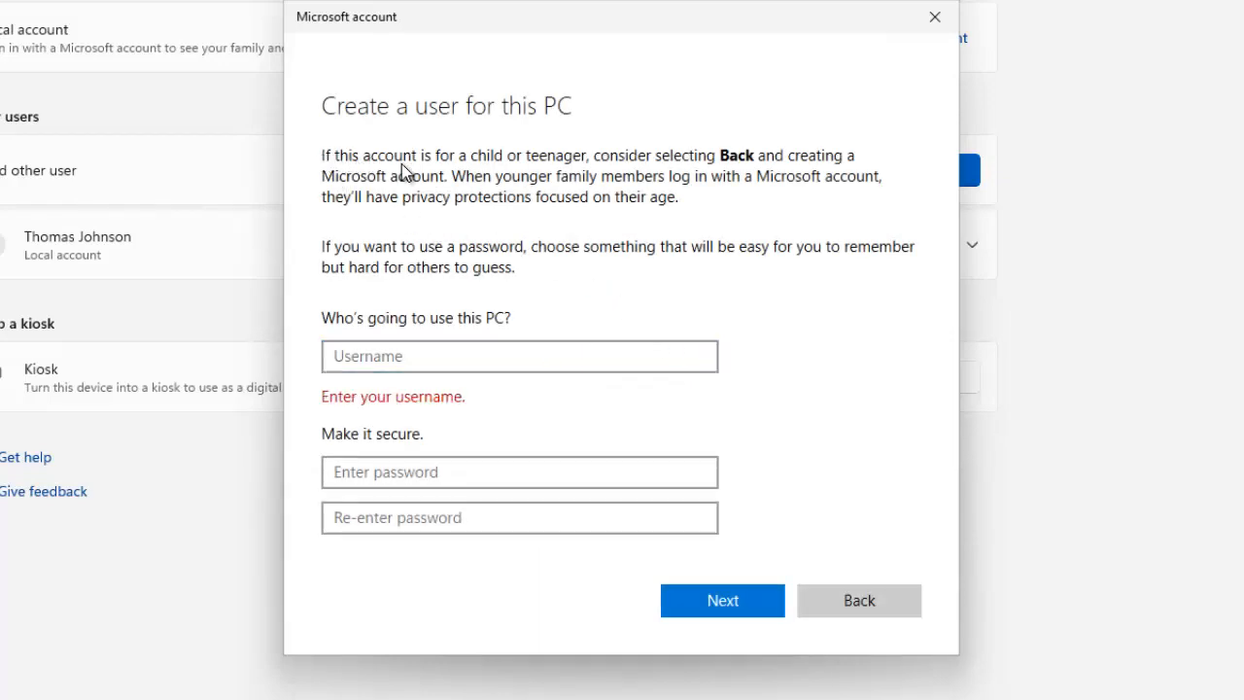
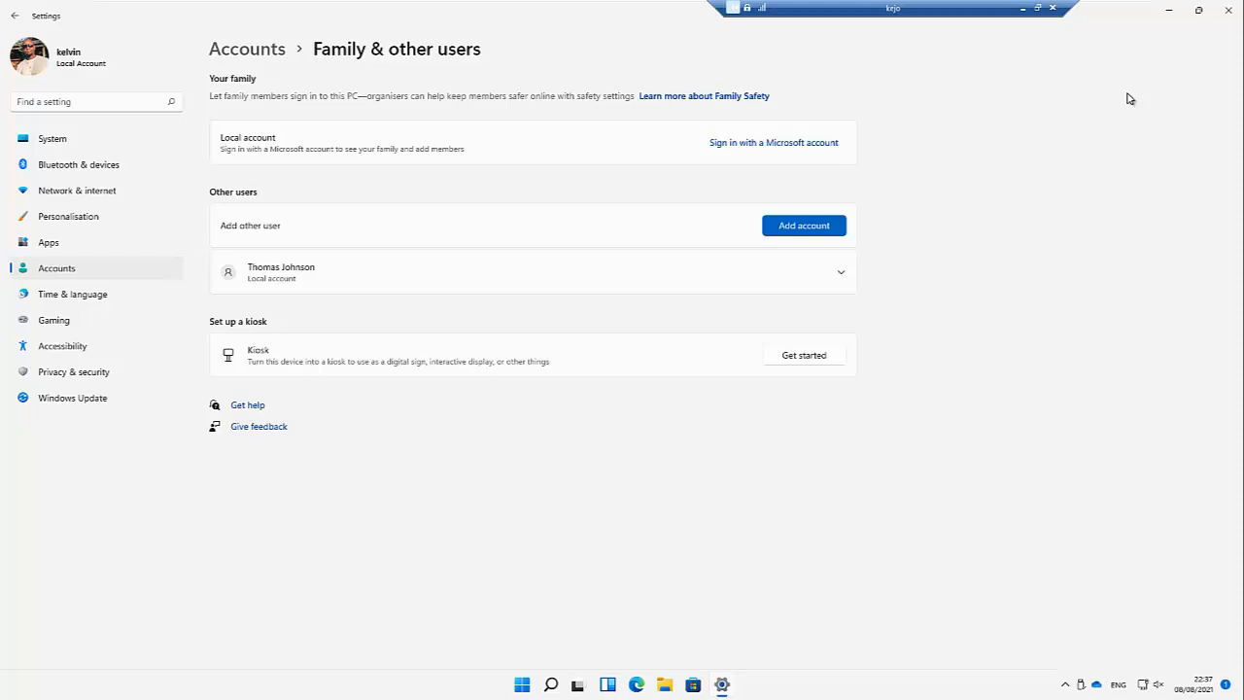
# Step: Close the account settings window and launch Control Panel from a 'con' search
pyautogui.click(1227, 12)
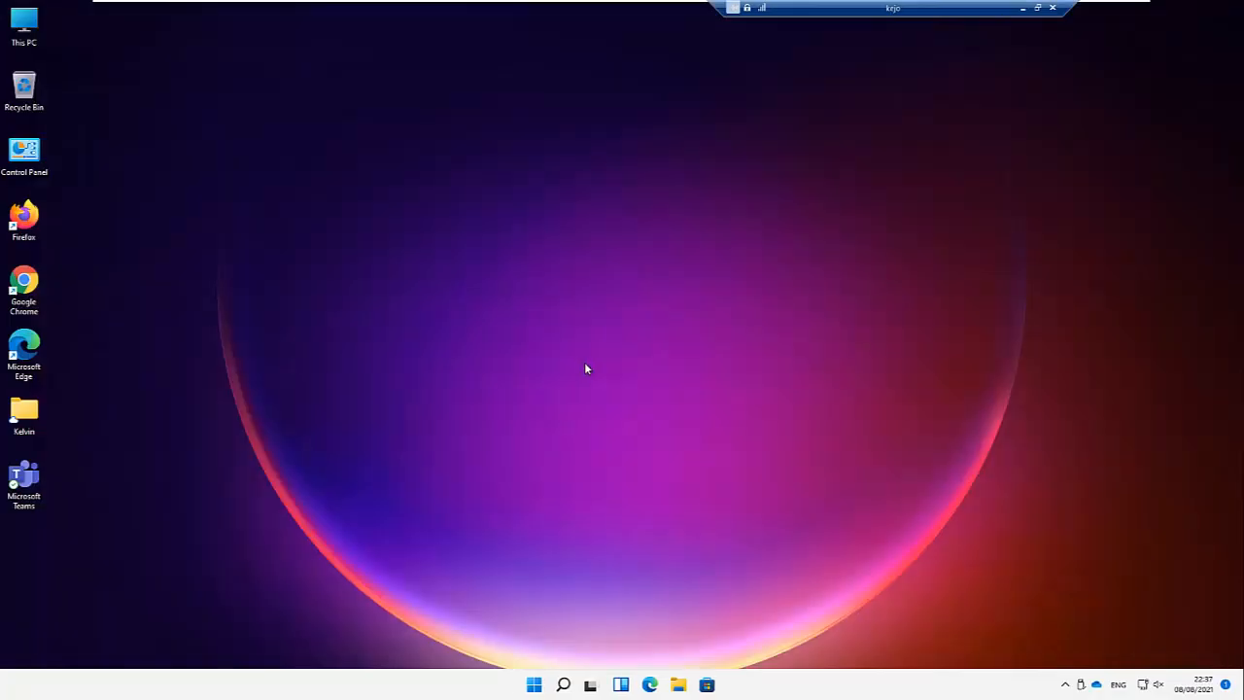
pyautogui.click(567, 682)
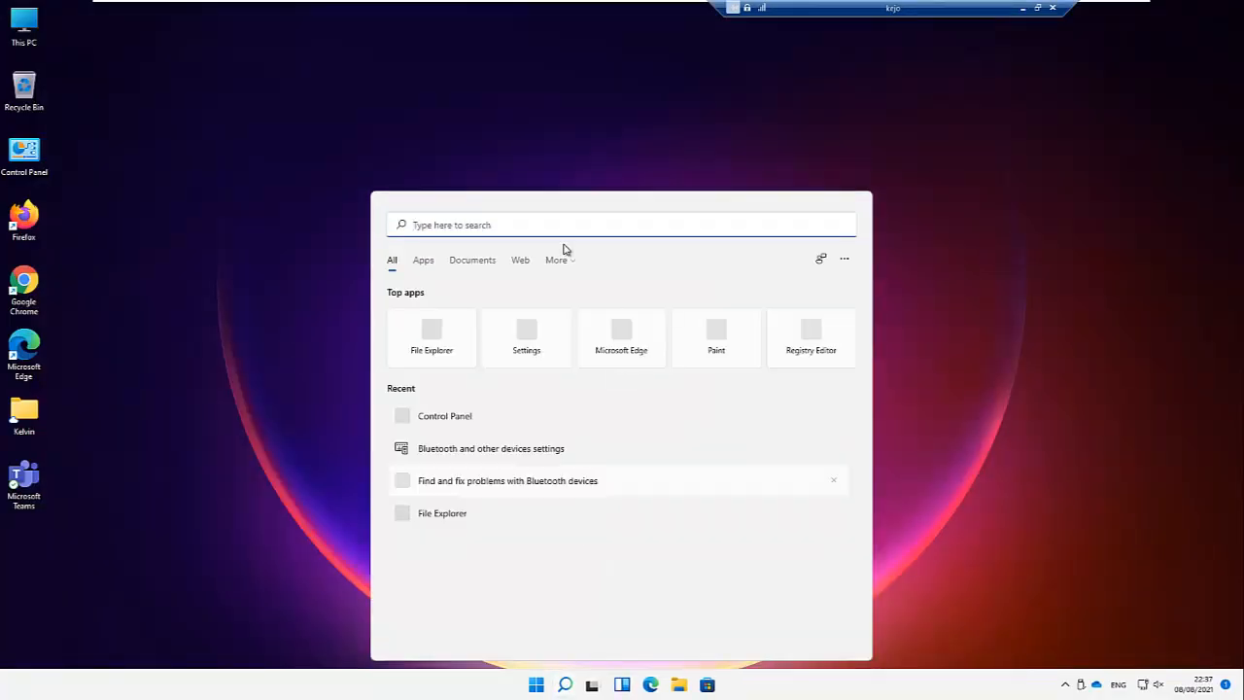
pyautogui.write('con')
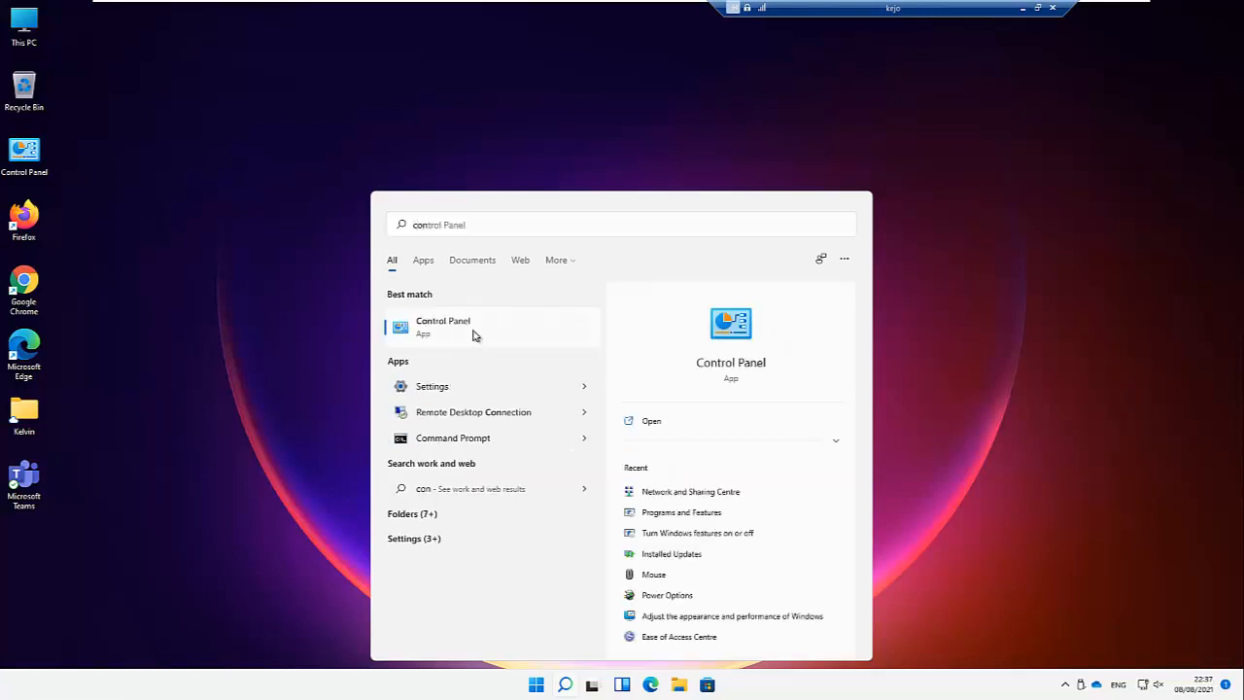
pyautogui.click(475, 335)
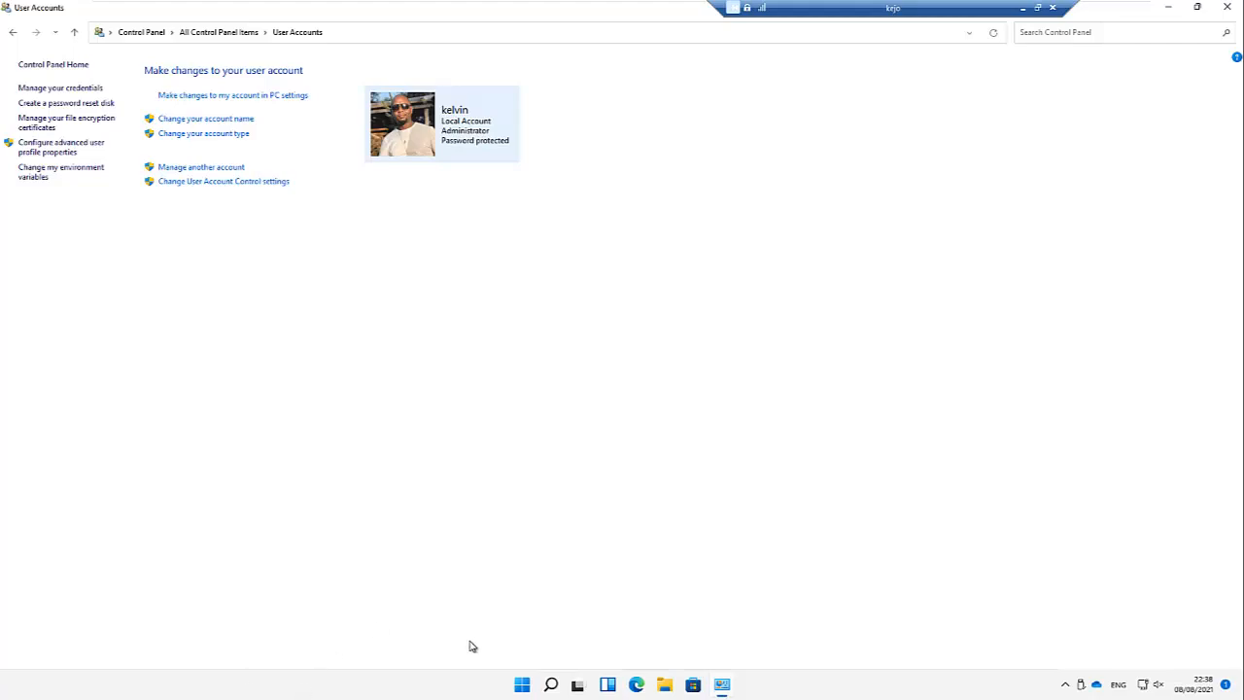
# Step: Launch Registry Editor from a 'regi' search and approve its administrator prompt
pyautogui.click(552, 684)
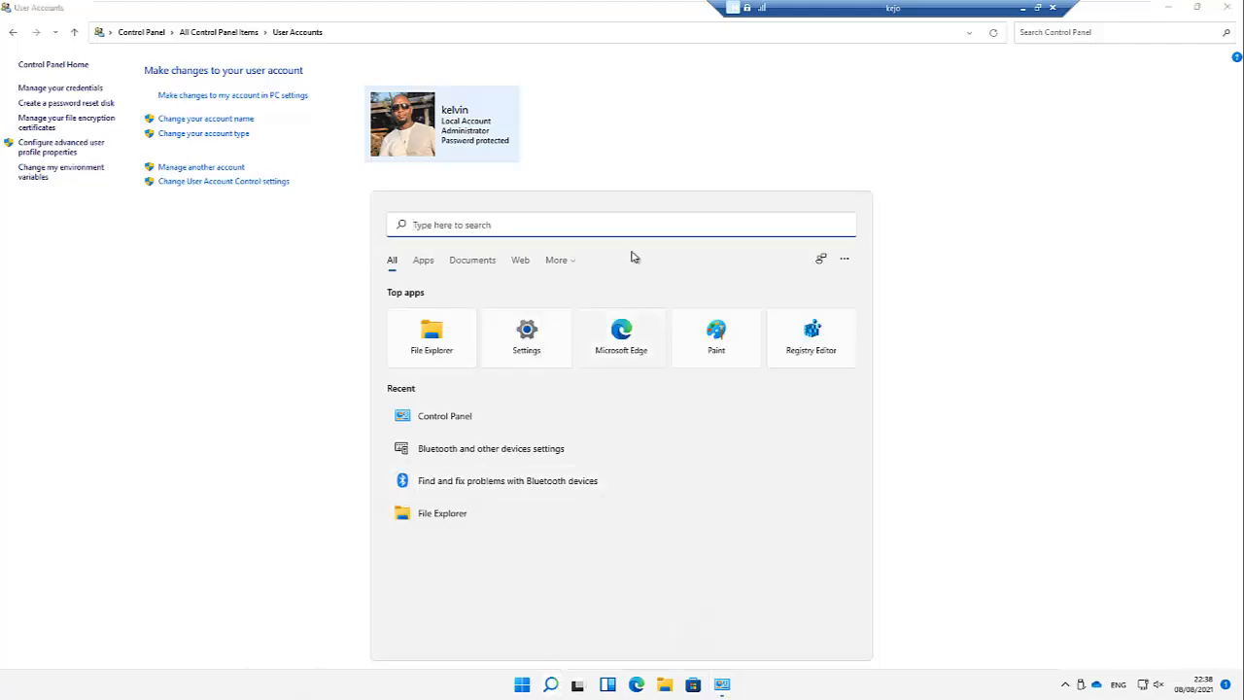
pyautogui.write('regi')
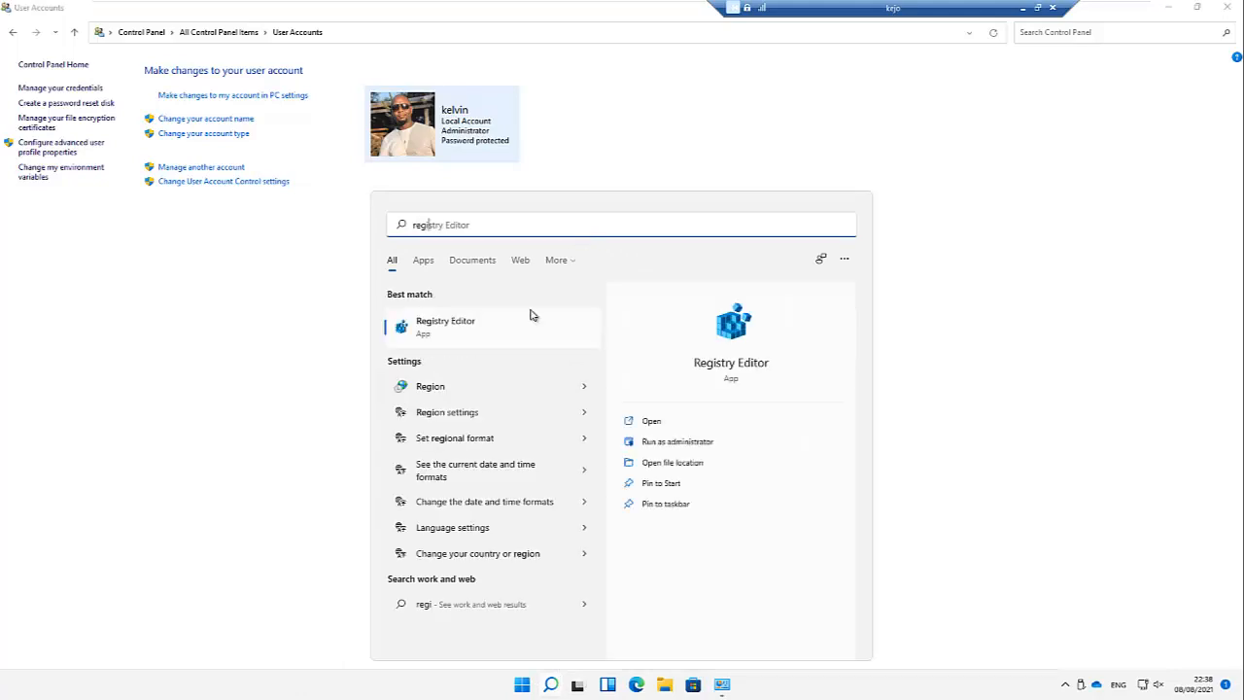
pyautogui.click(473, 330)
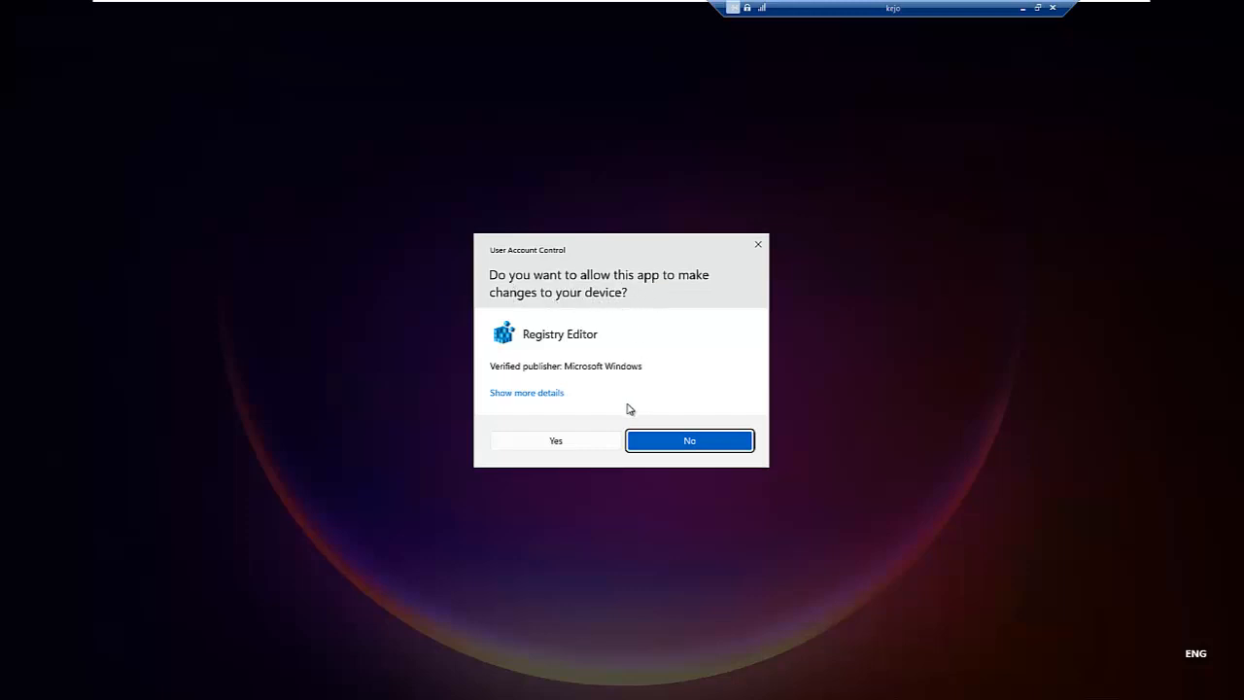
pyautogui.click(558, 443)
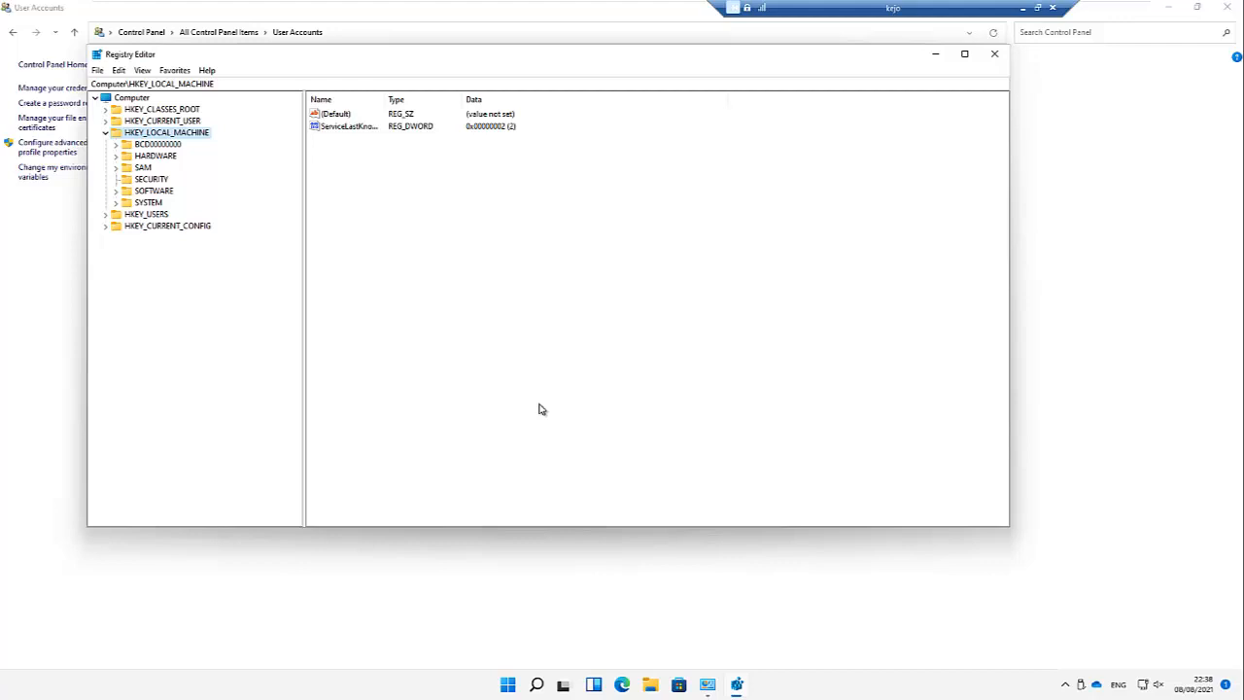
# Step: Close Registry Editor and start Command Prompt as administrator from a 'cmd' search
pyautogui.click(995, 56)
pyautogui.click(556, 678)
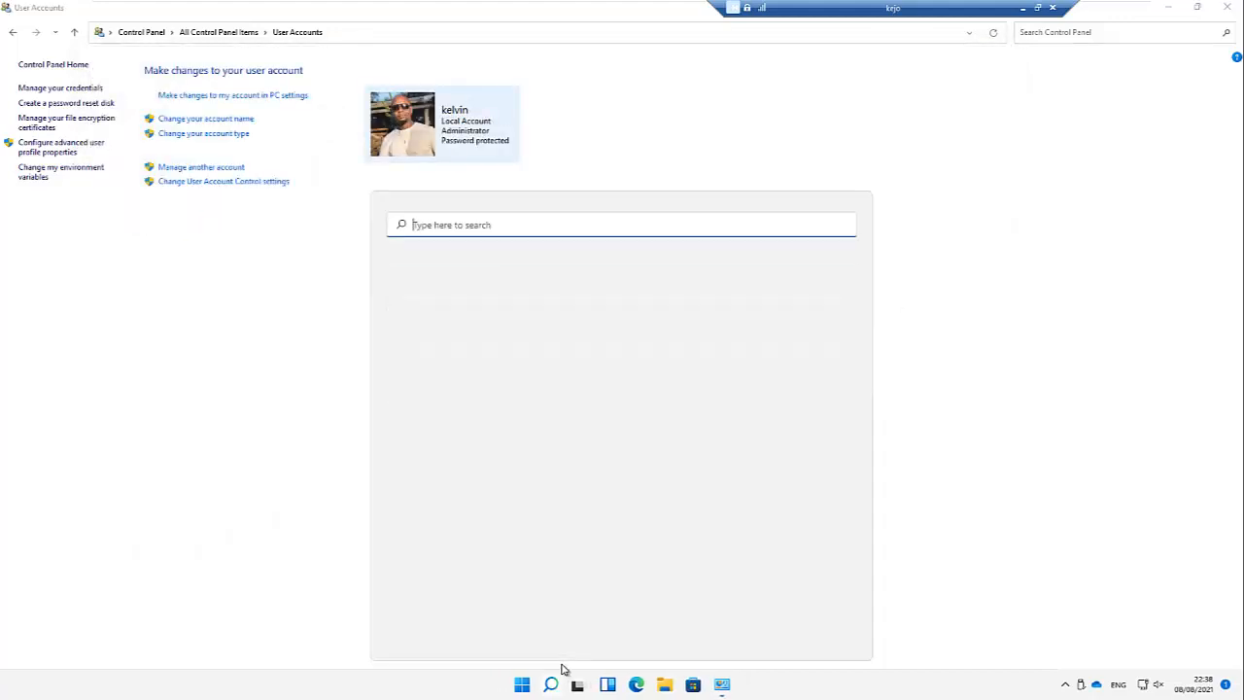
pyautogui.write('v')
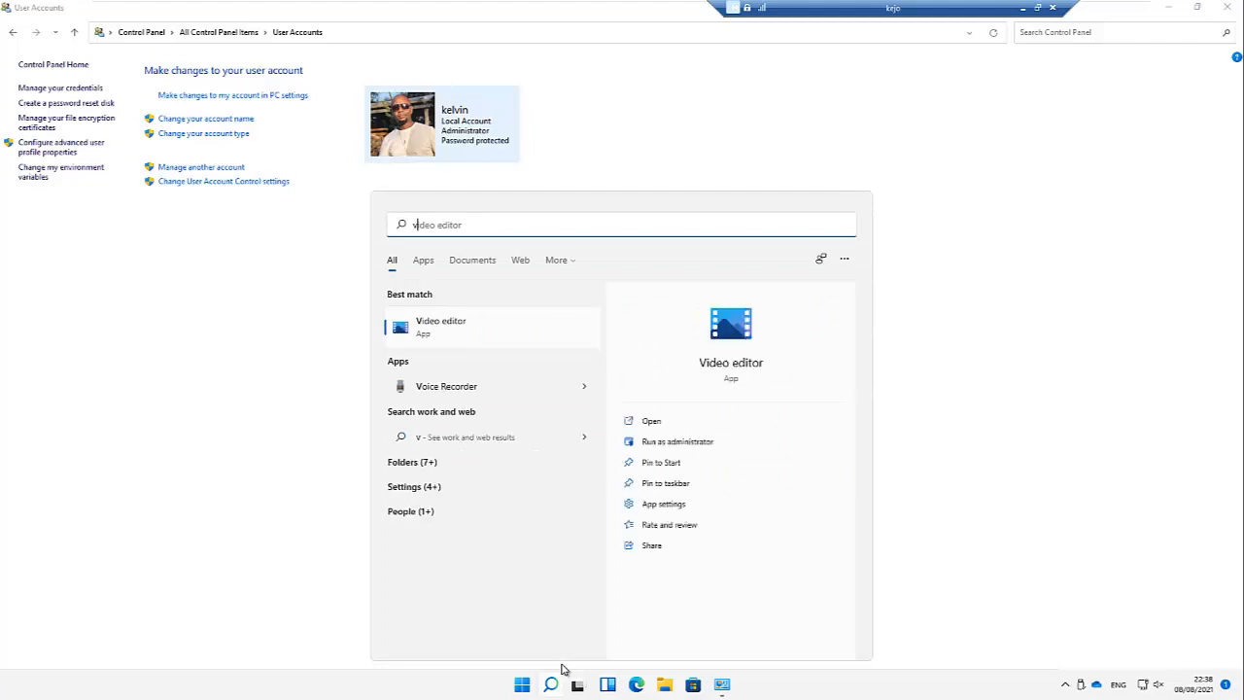
pyautogui.press('BackSpace')
pyautogui.write('cmd')
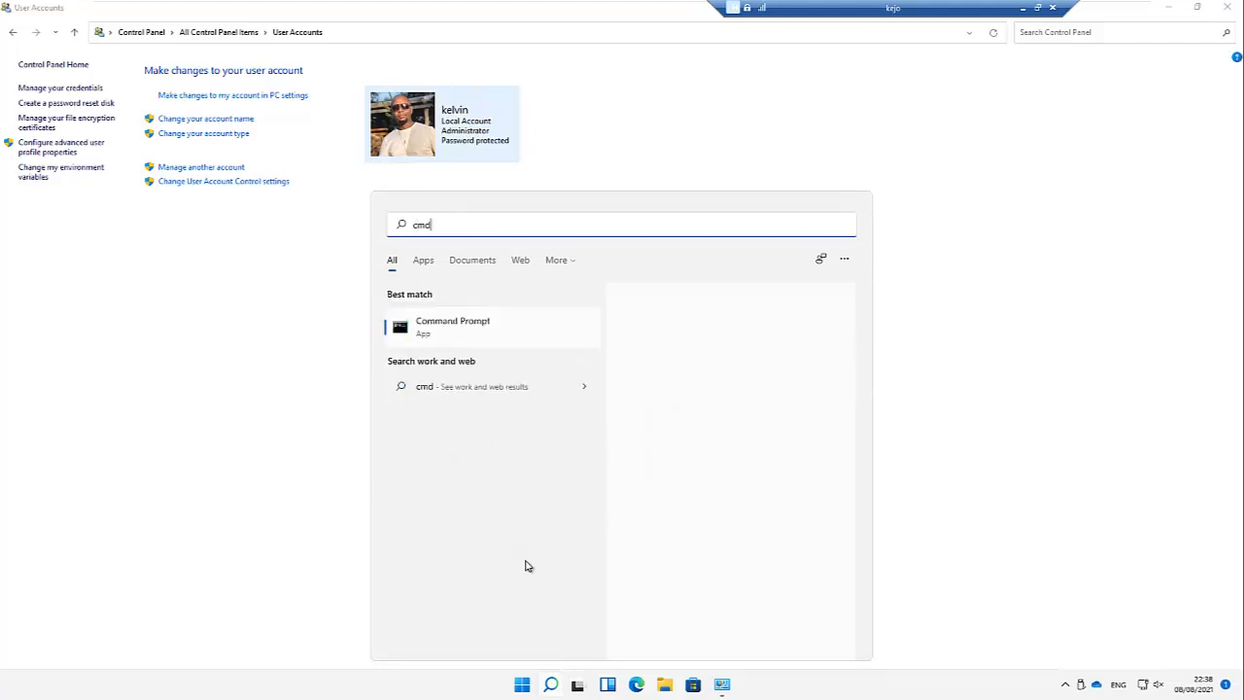
pyautogui.rightClick(472, 328)
pyautogui.click(505, 342)
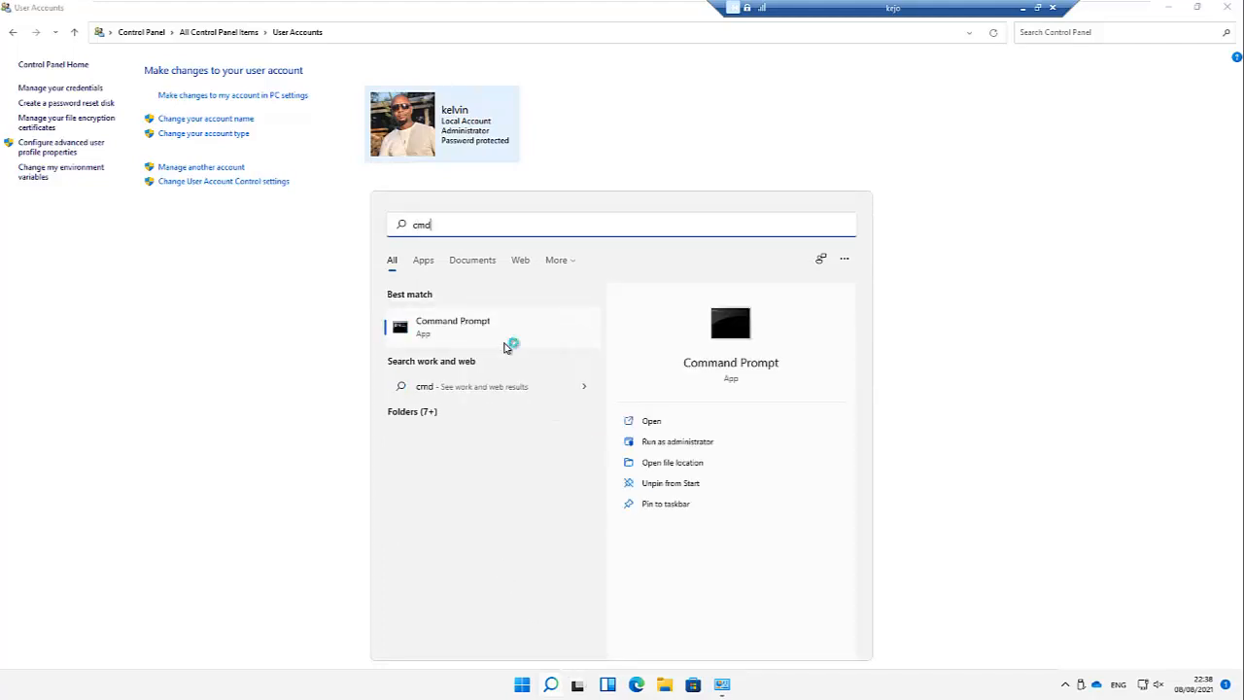
pyautogui.click(556, 439)
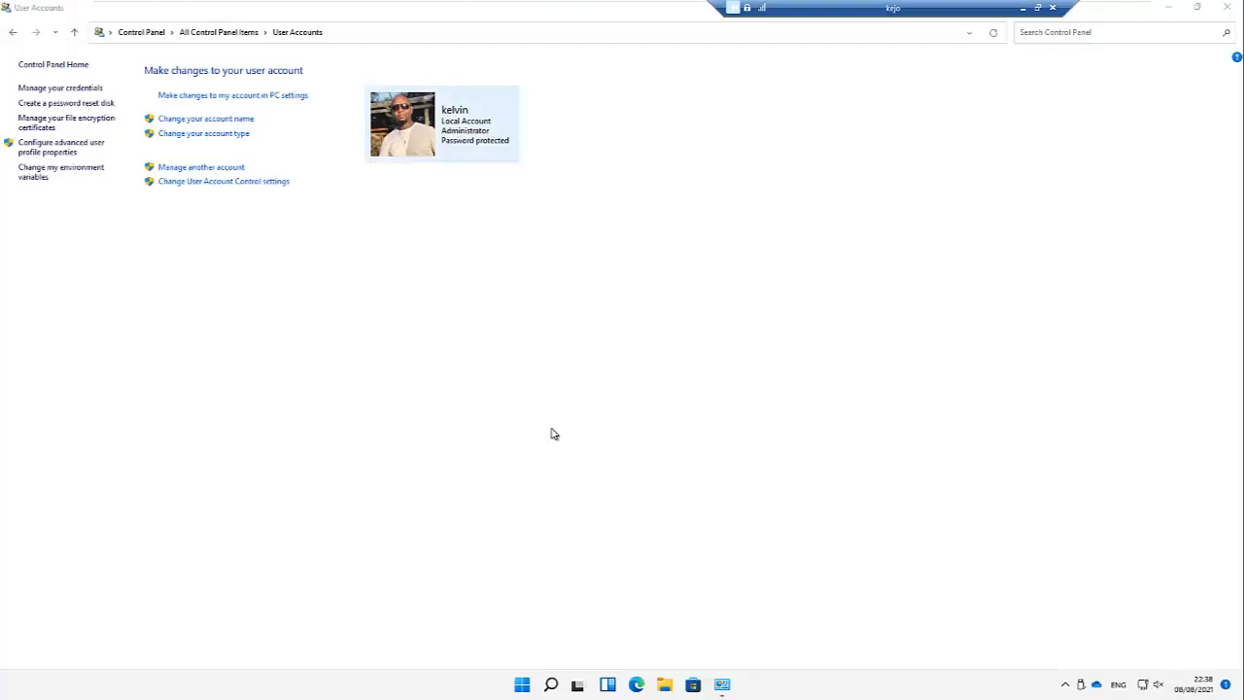
# Step: Run regedit from the prompt, then close Registry Editor and the Command Prompt
pyautogui.write('reg')
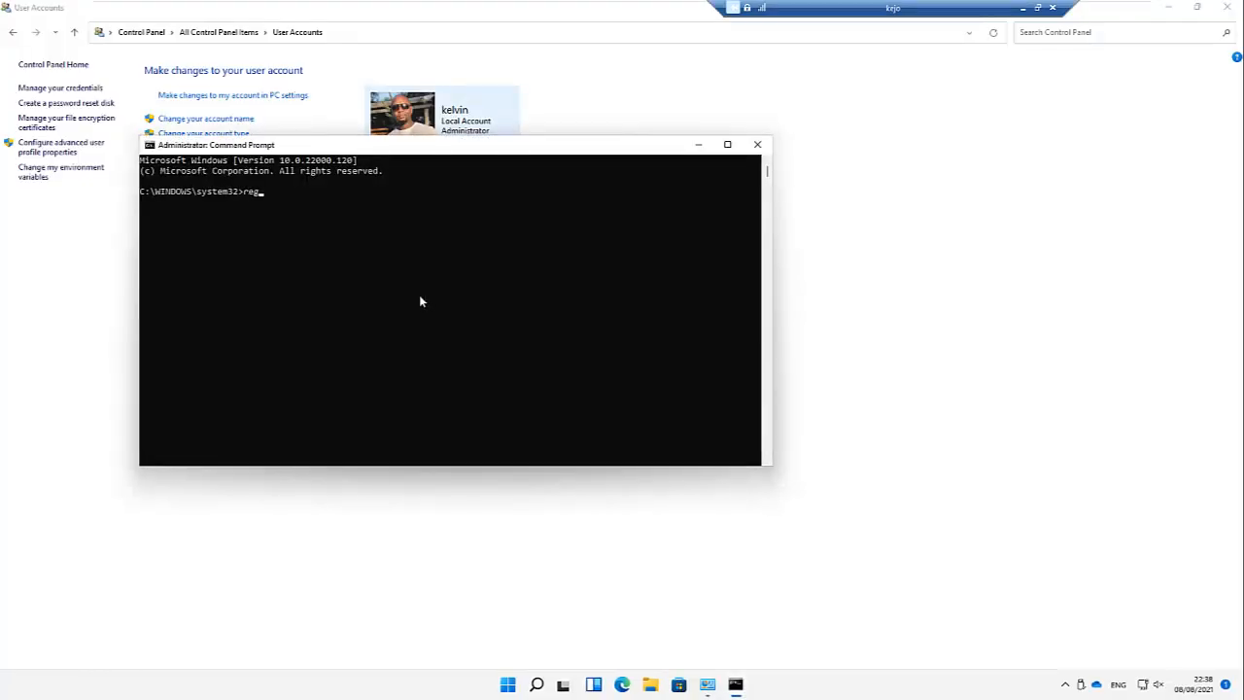
pyautogui.write('edit')
pyautogui.press('Return')
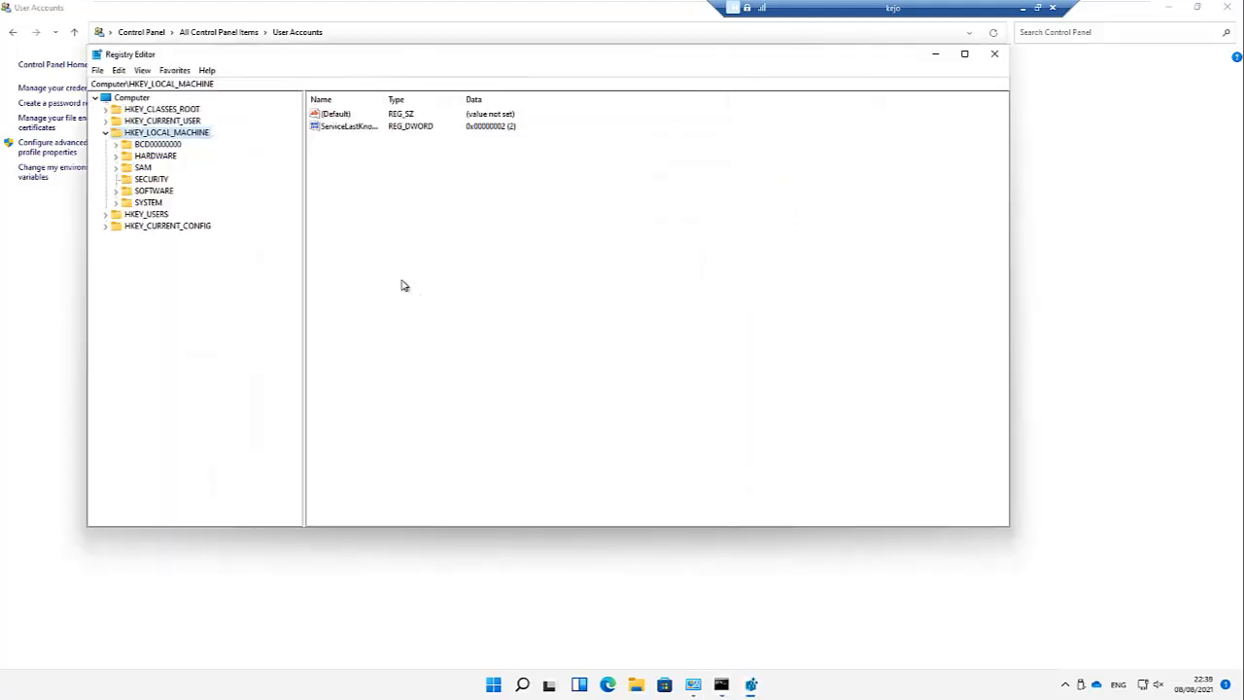
pyautogui.click(995, 53)
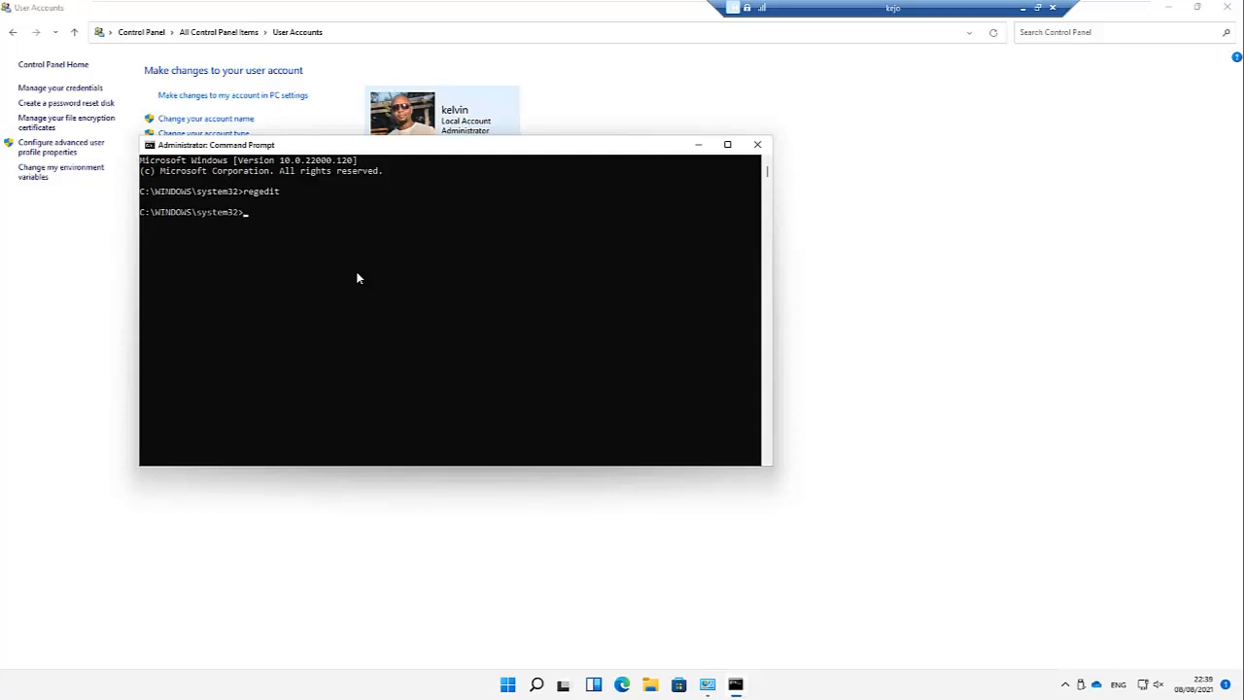
pyautogui.click(758, 144)
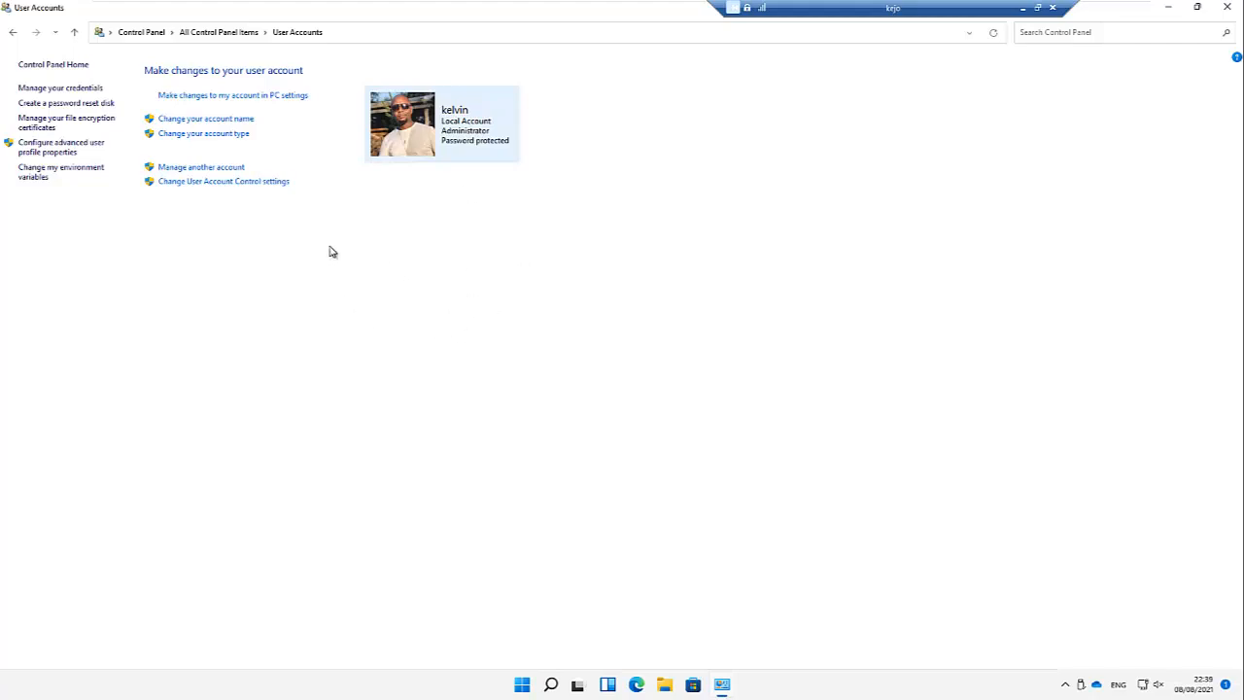
# Step: Lower the User Account Control slider to Never notify and approve the change
pyautogui.click(191, 191)
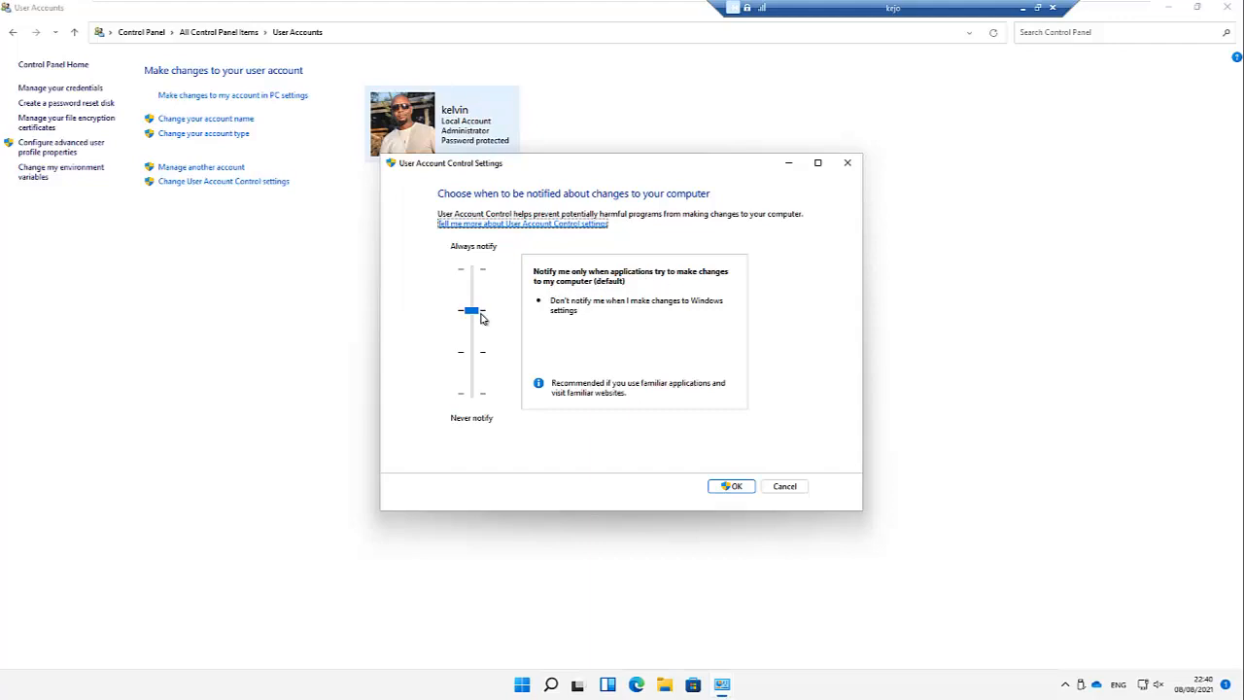
pyautogui.moveTo(482, 317); pyautogui.dragTo(472, 277)
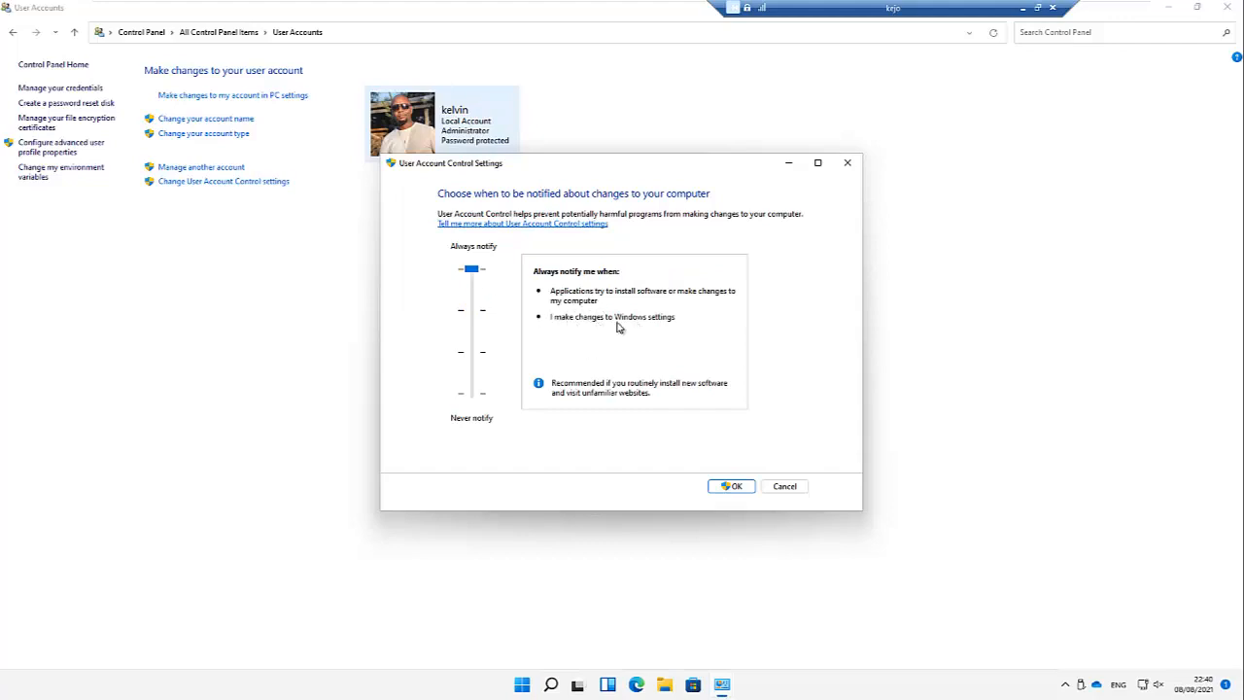
pyautogui.click(472, 362)
pyautogui.click(472, 359)
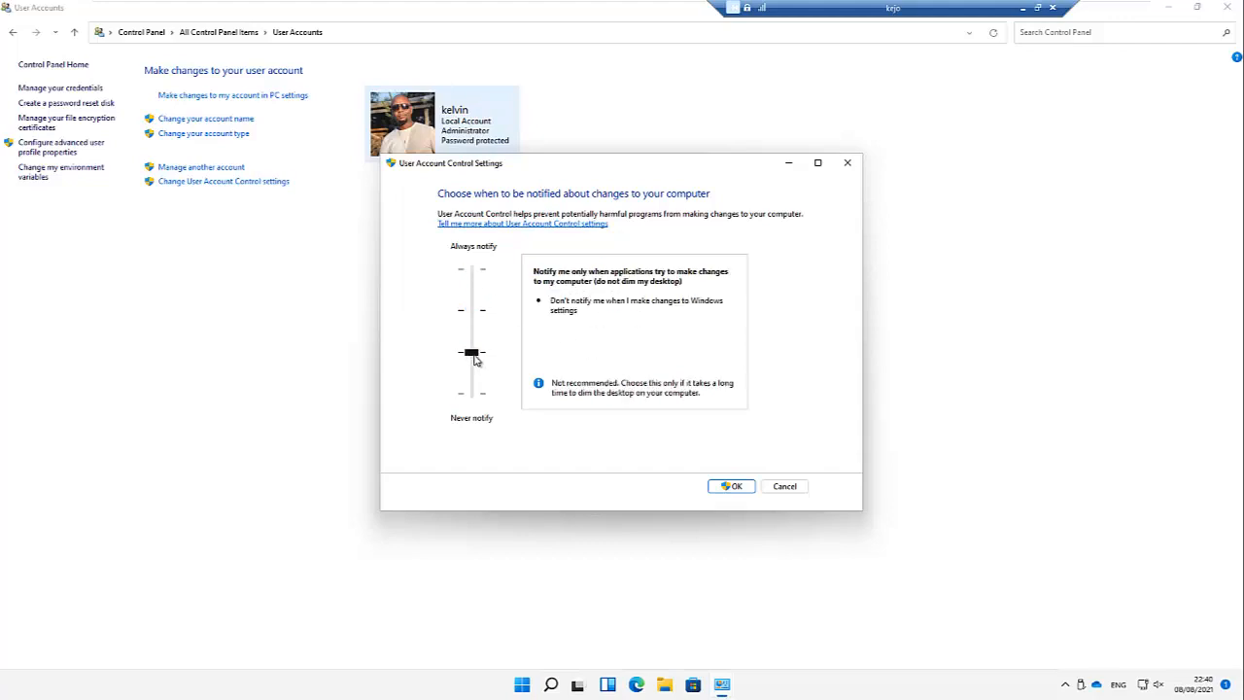
pyautogui.click(473, 385)
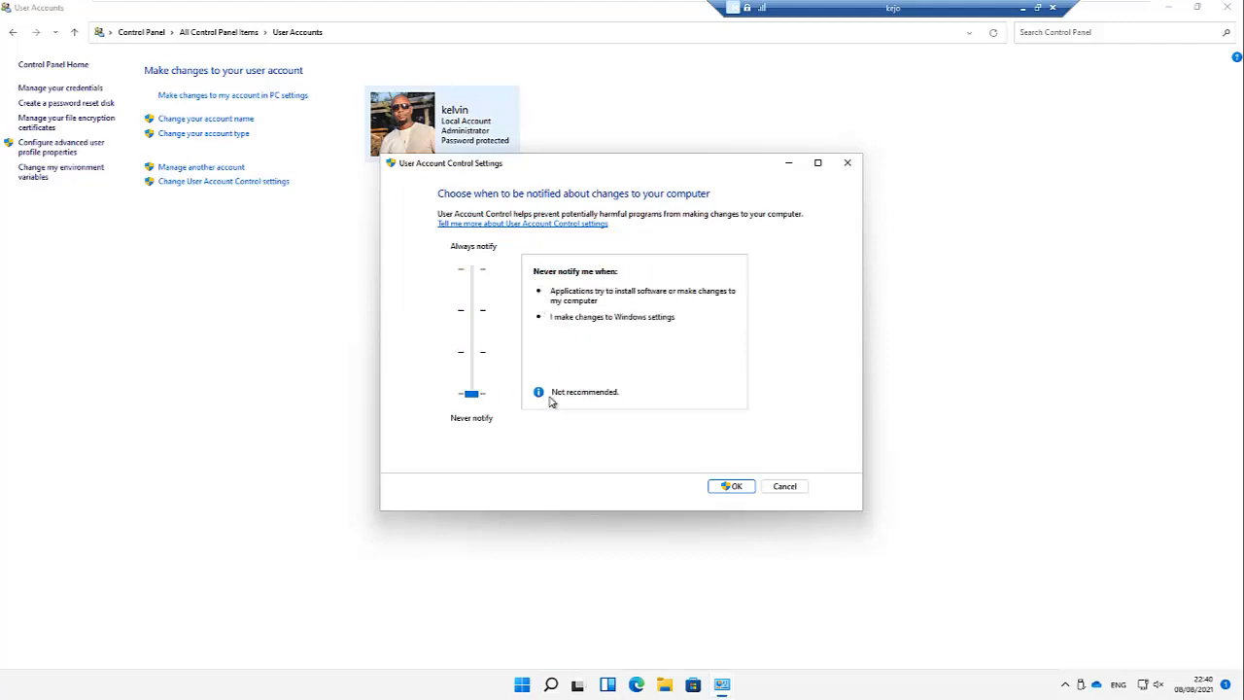
pyautogui.click(734, 487)
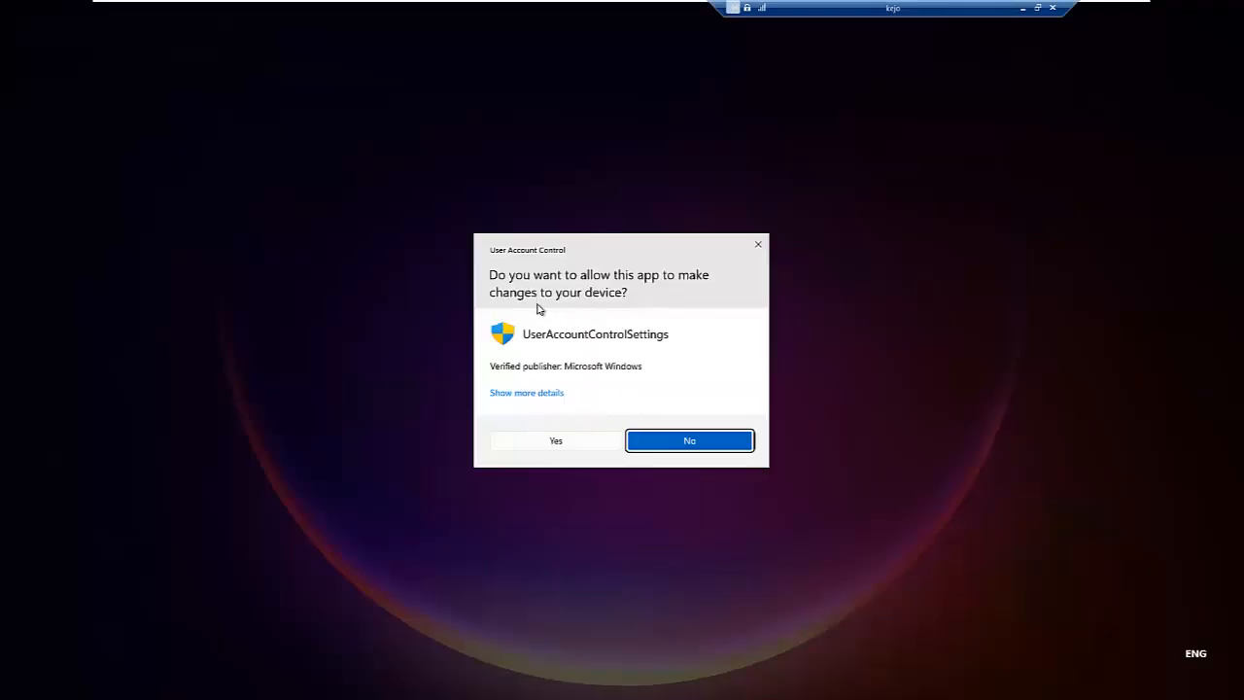
pyautogui.click(556, 443)
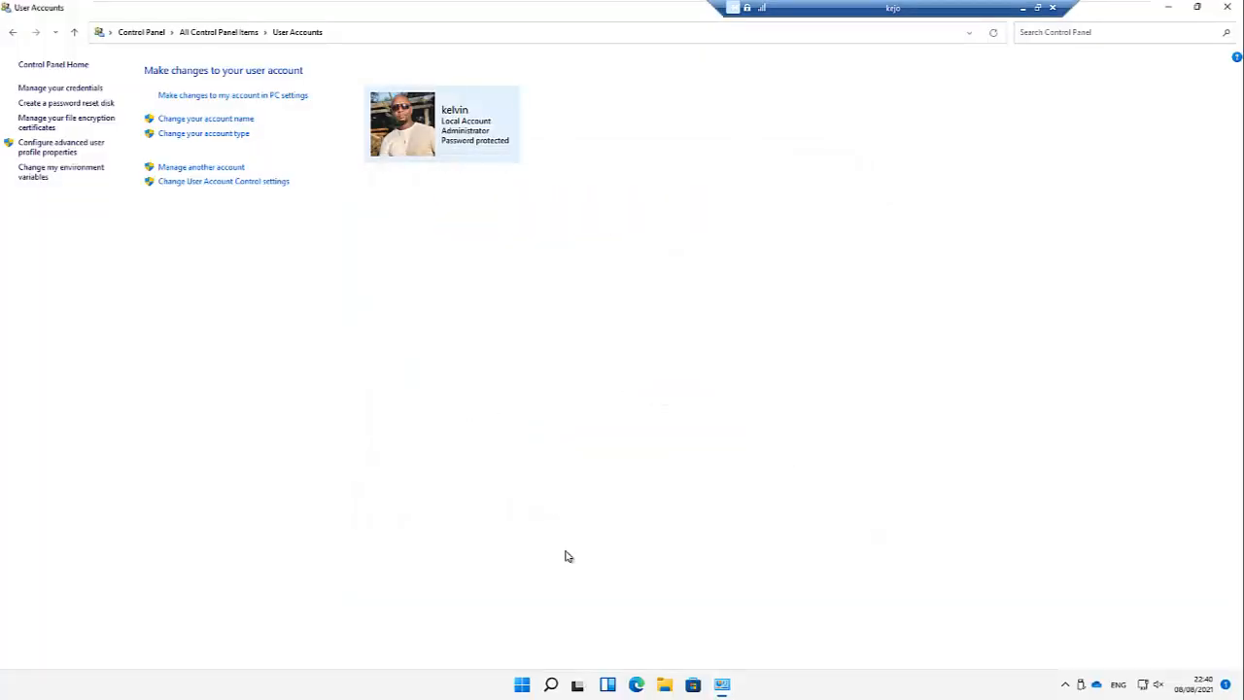
# Step: Launch Registry Editor from the search results, then close it again
pyautogui.click(550, 684)
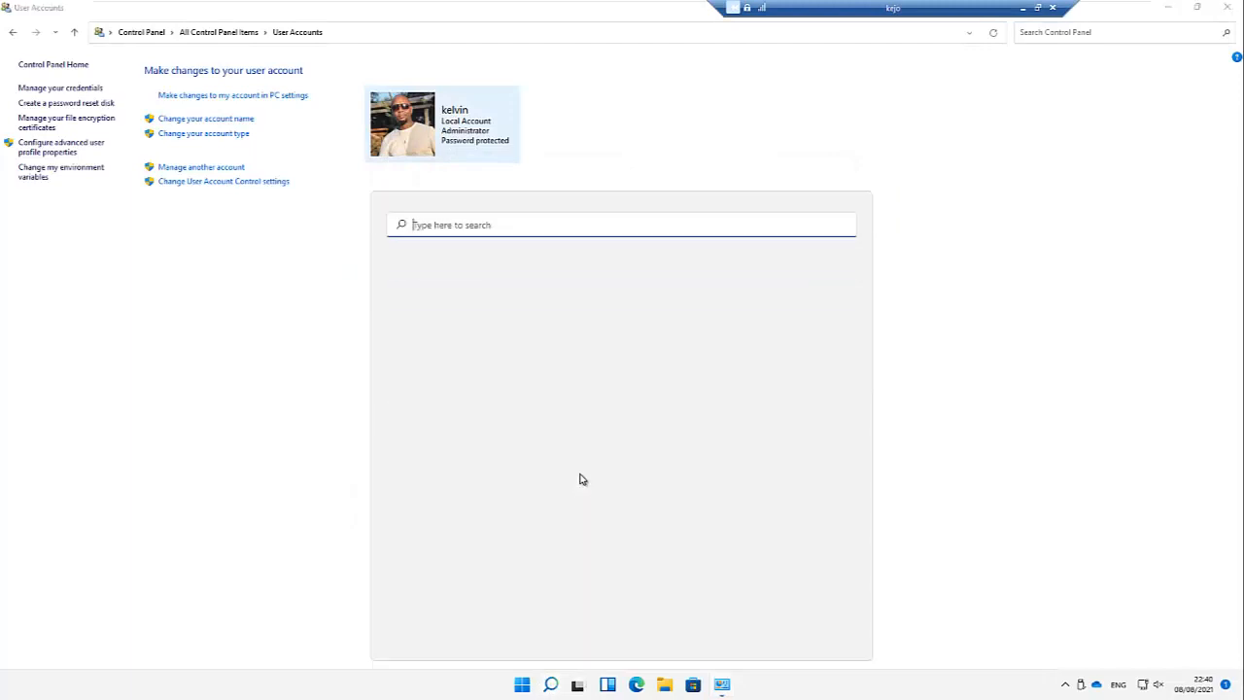
pyautogui.write('i')
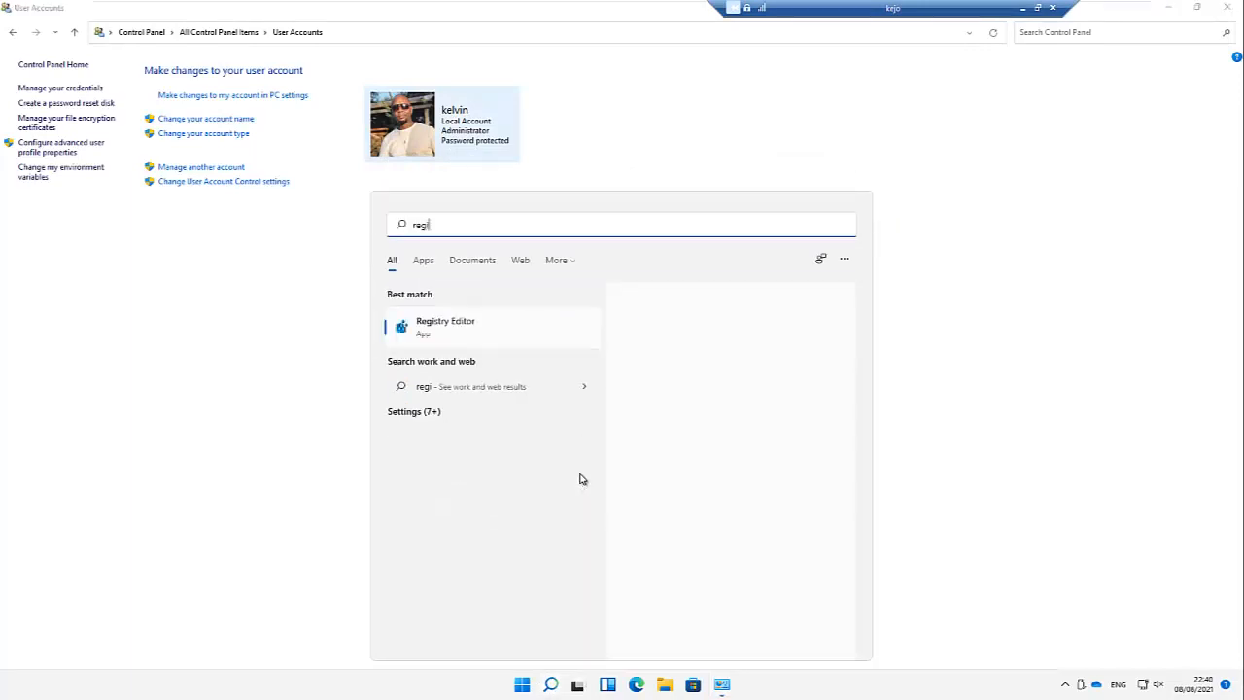
pyautogui.click(442, 327)
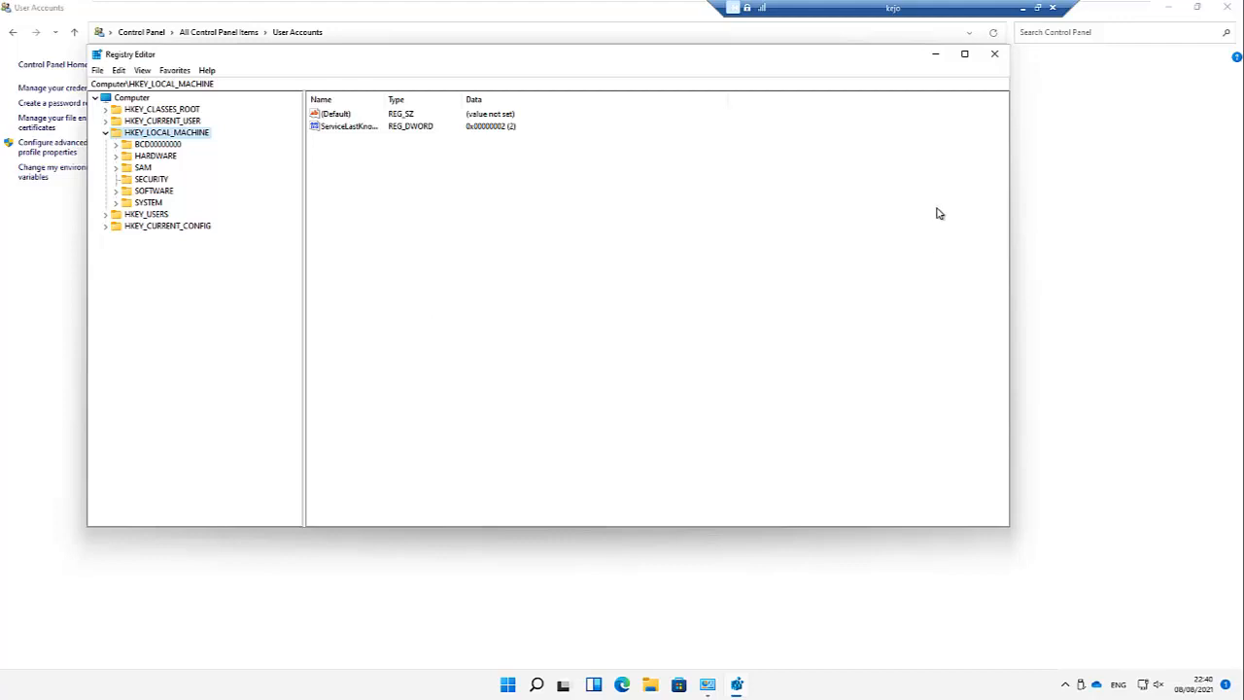
pyautogui.click(994, 54)
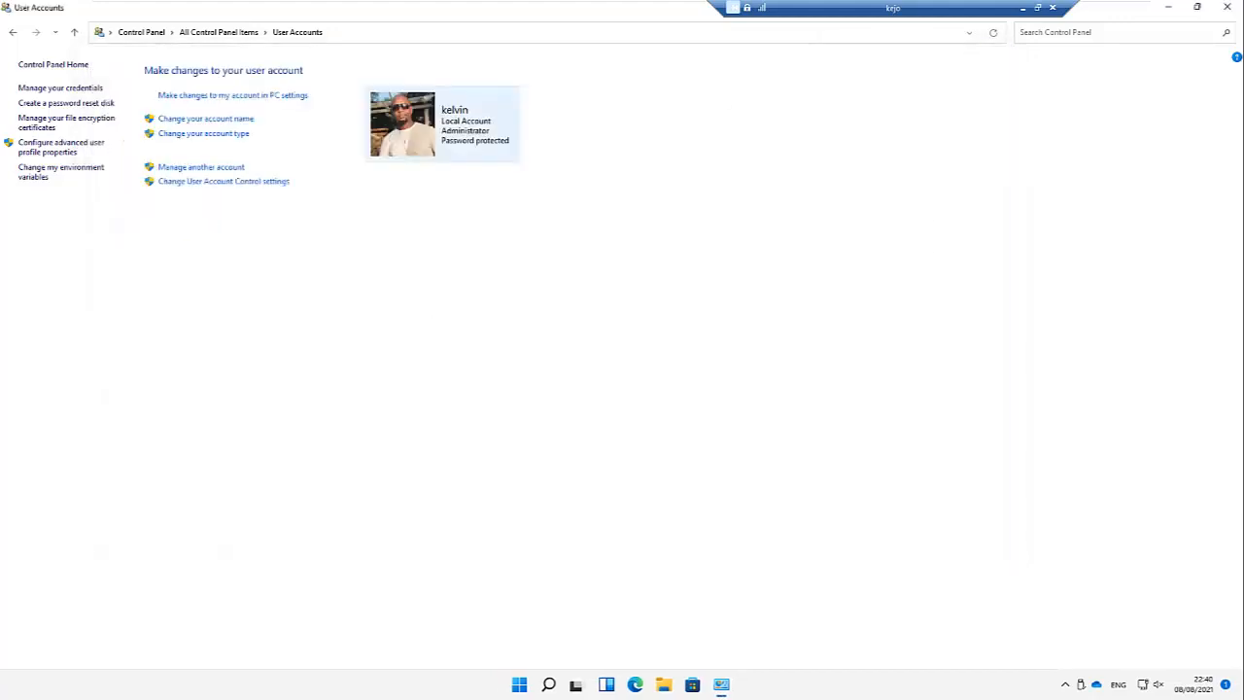
# Step: Raise the User Account Control slider back to the default notify level and confirm
pyautogui.click(243, 185)
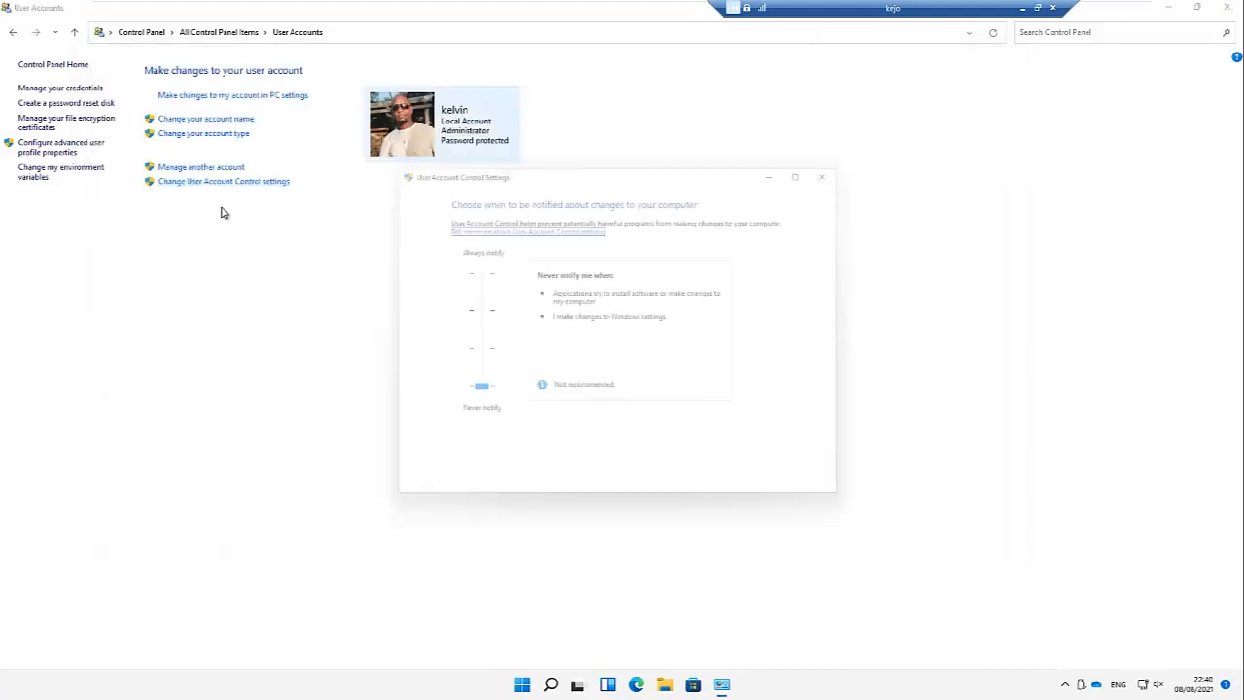
pyautogui.click(474, 314)
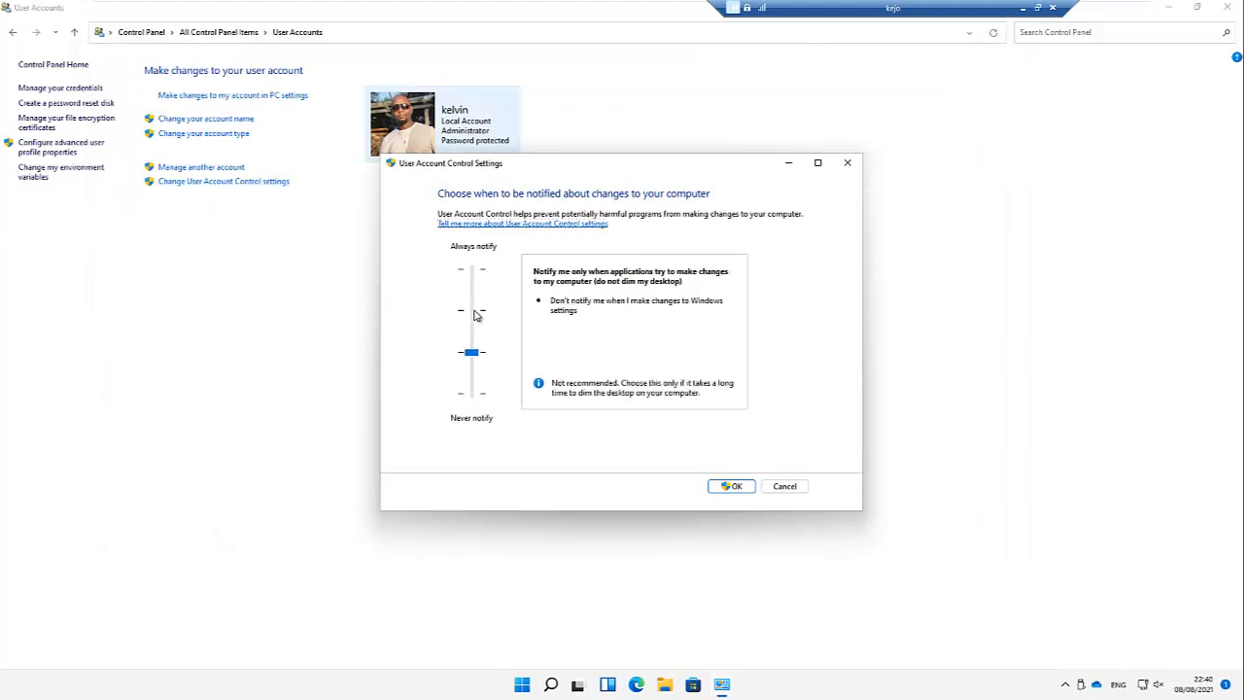
pyautogui.click(474, 314)
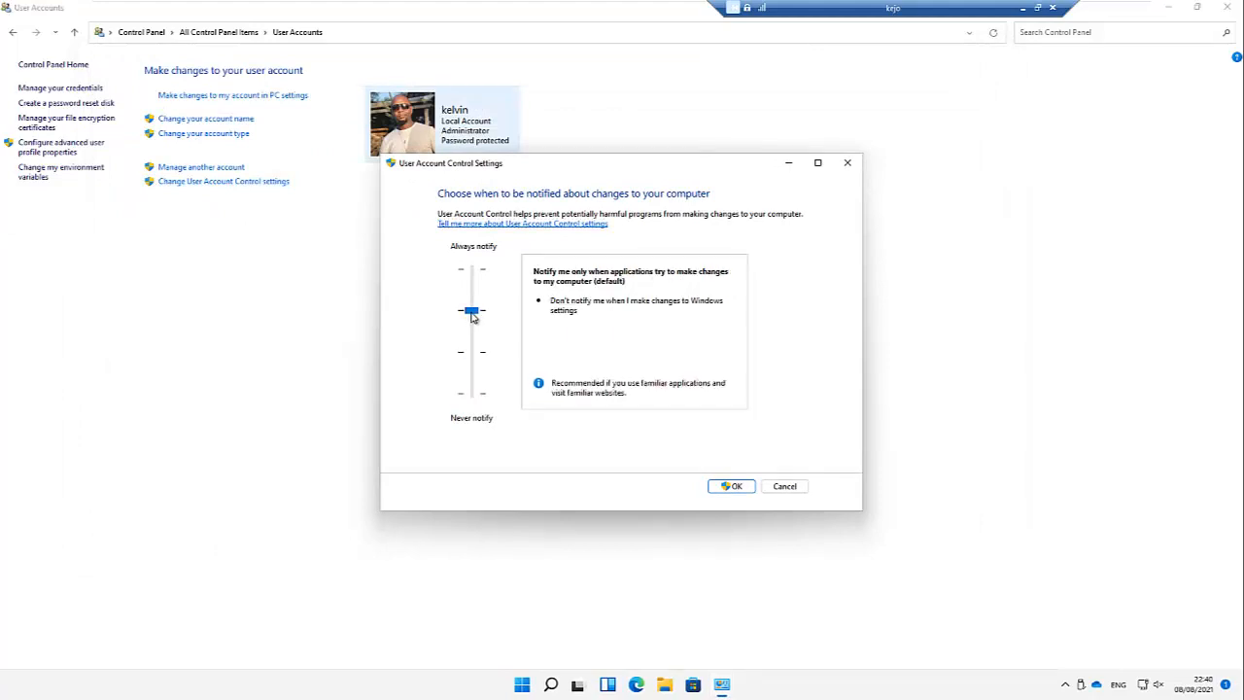
pyautogui.click(734, 487)
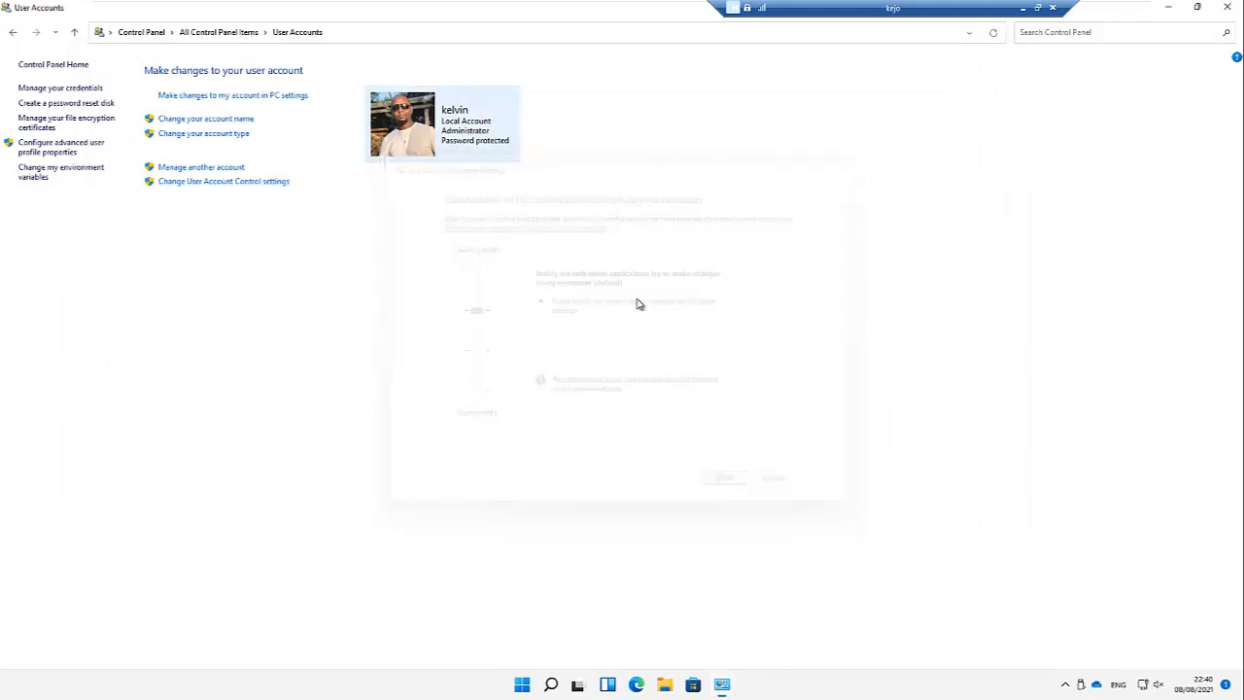
# Step: Relaunch Registry Editor from a 'regi' search, approve it, and minimize it
pyautogui.click(551, 686)
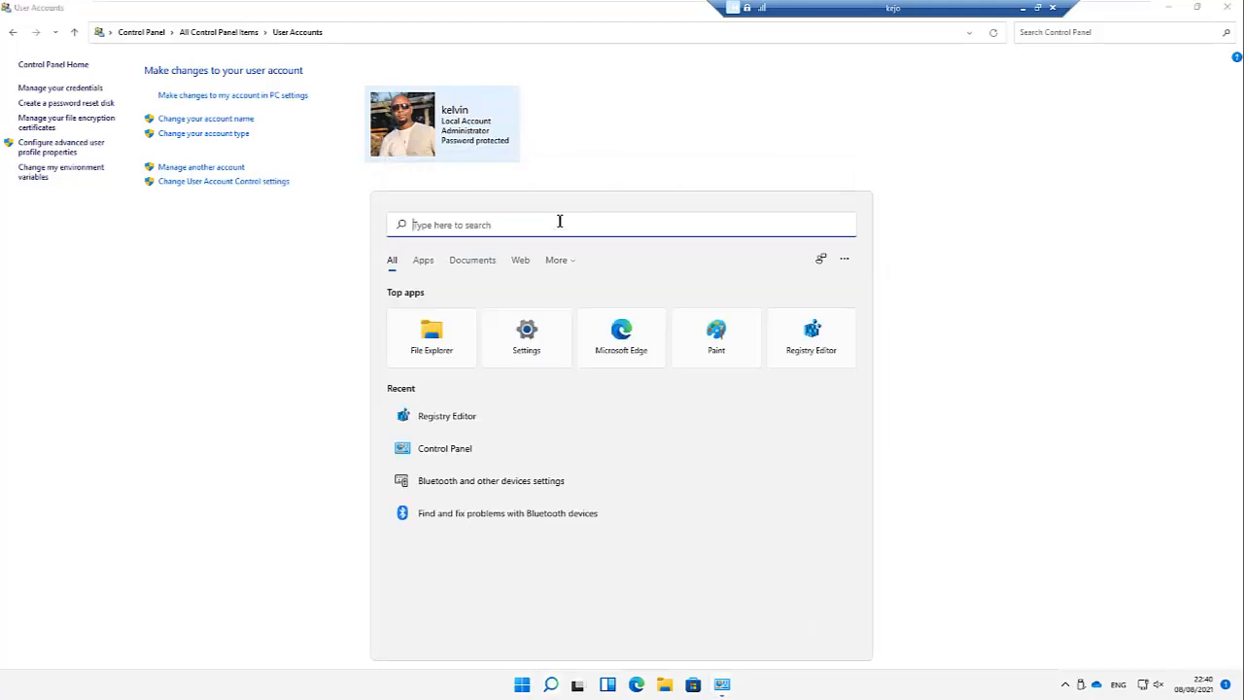
pyautogui.write('regi')
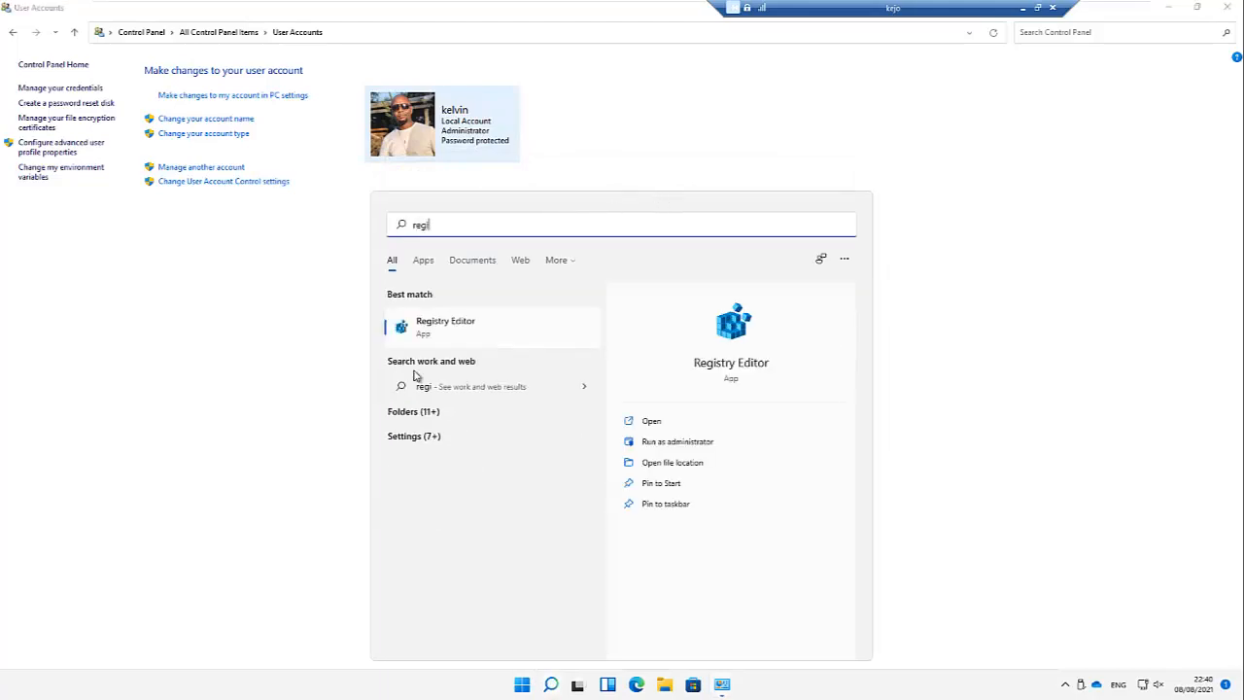
pyautogui.click(467, 330)
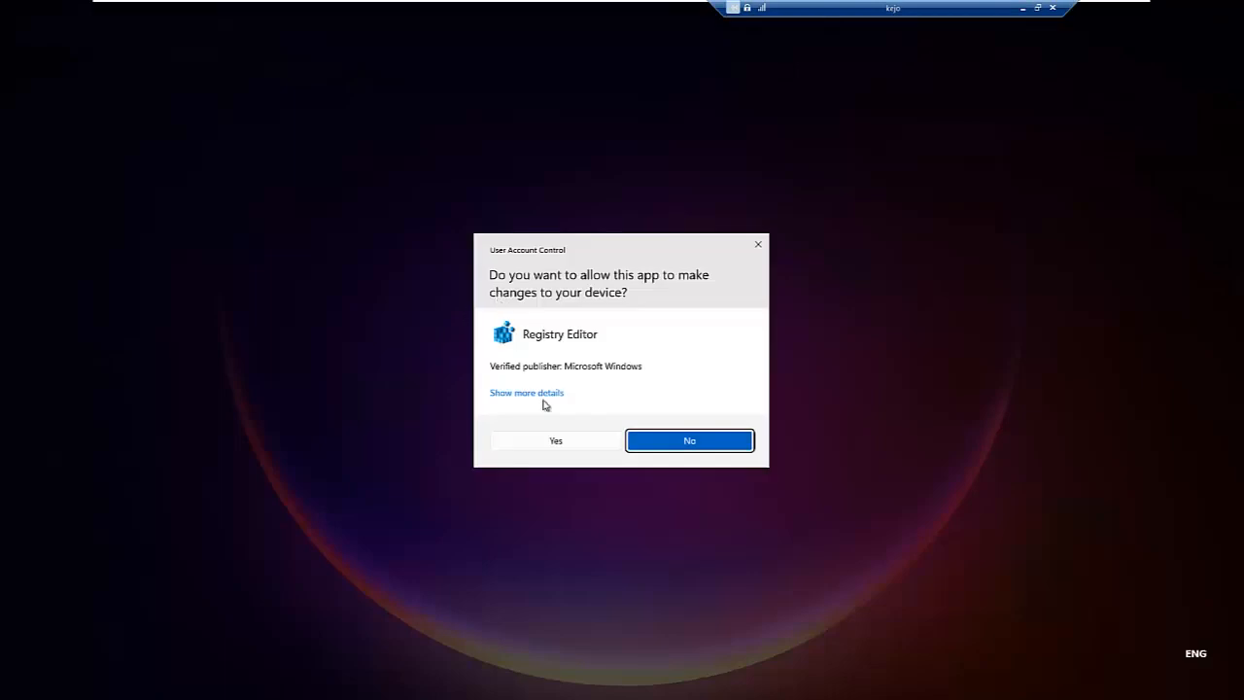
pyautogui.click(556, 442)
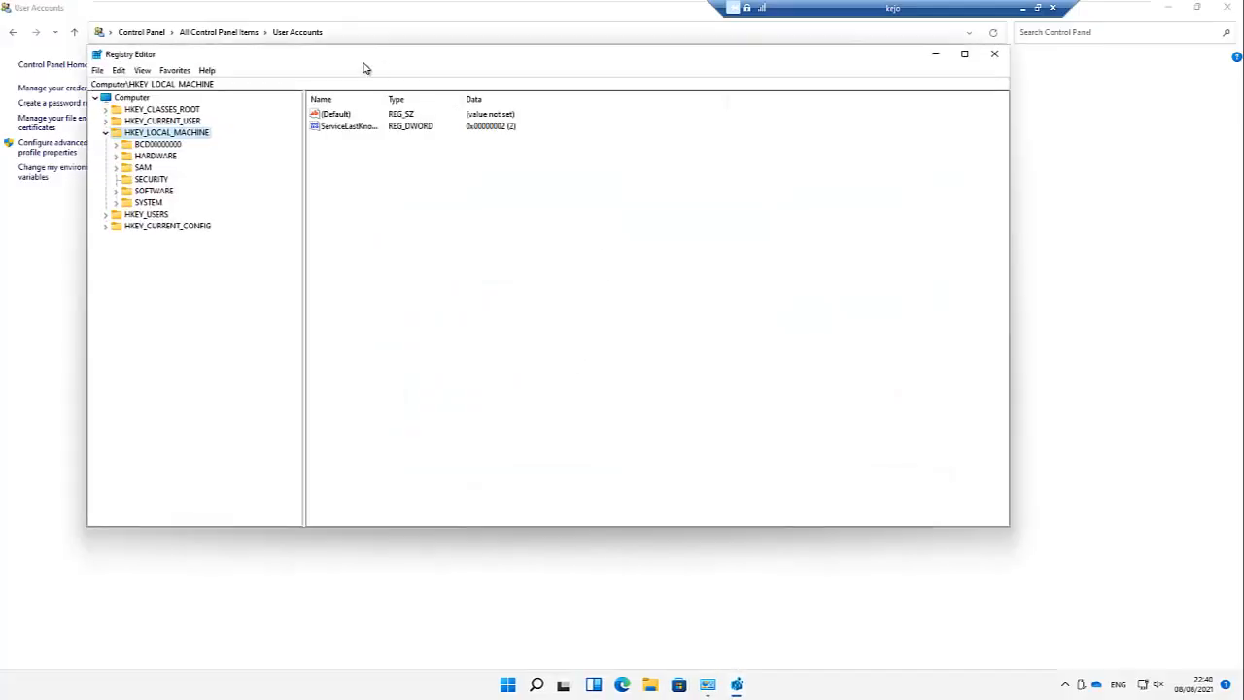
pyautogui.click(935, 57)
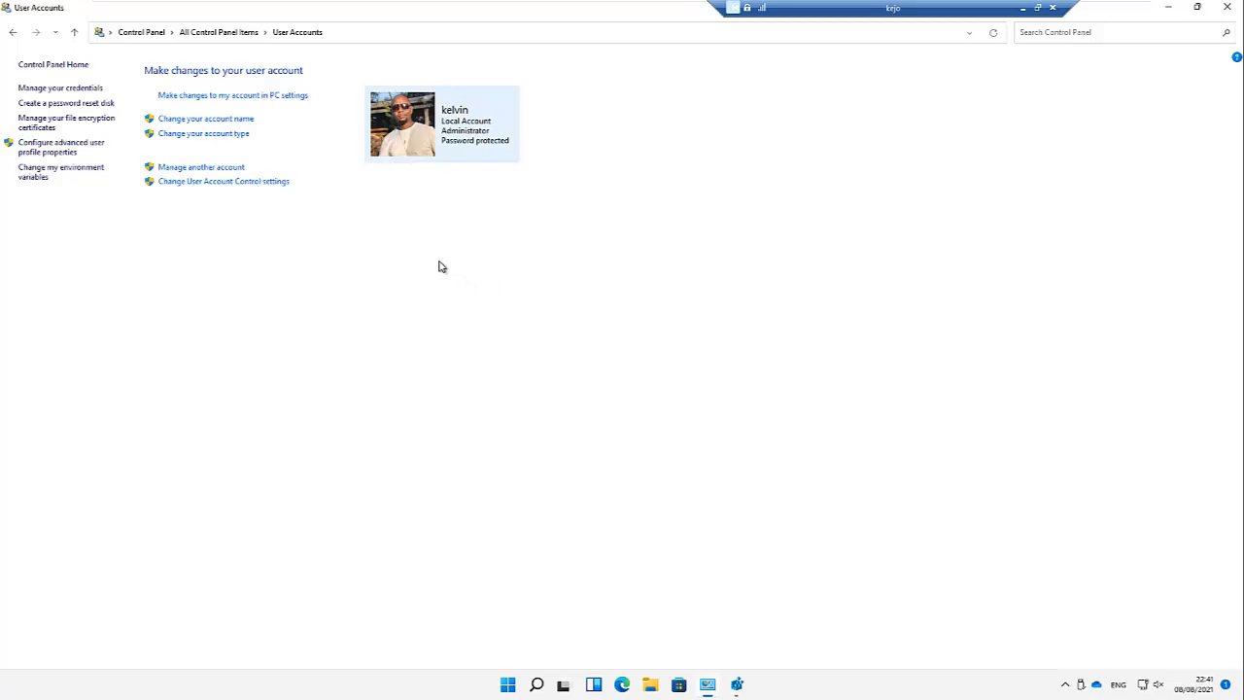
# Step: Open Computer Management from the Start right-click menu and show Local Users and Groups > Groups
pyautogui.rightClick(508, 686)
pyautogui.click(526, 484)
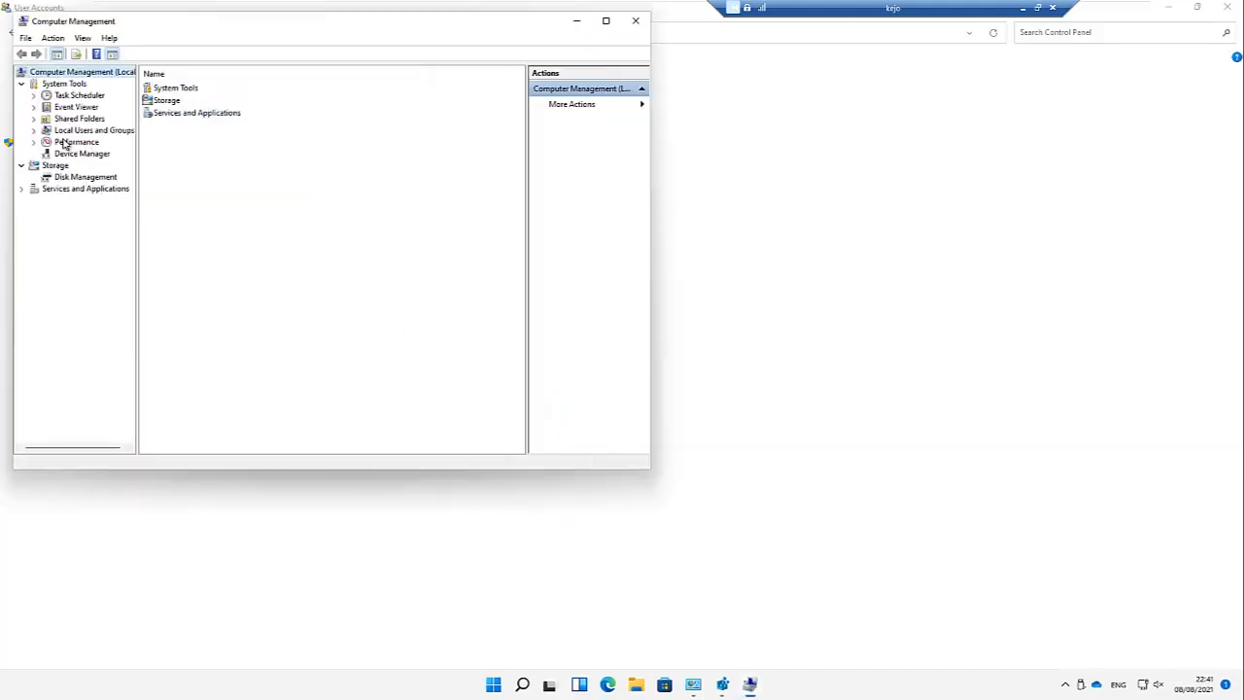
pyautogui.click(34, 130)
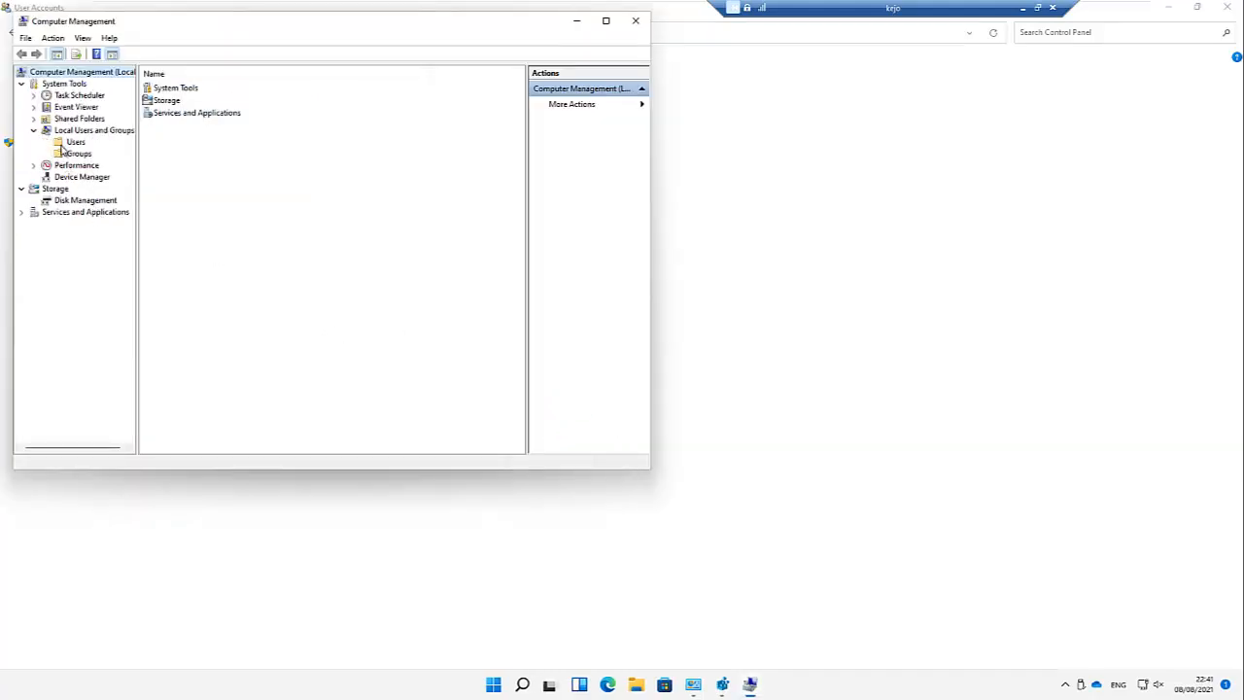
pyautogui.click(79, 154)
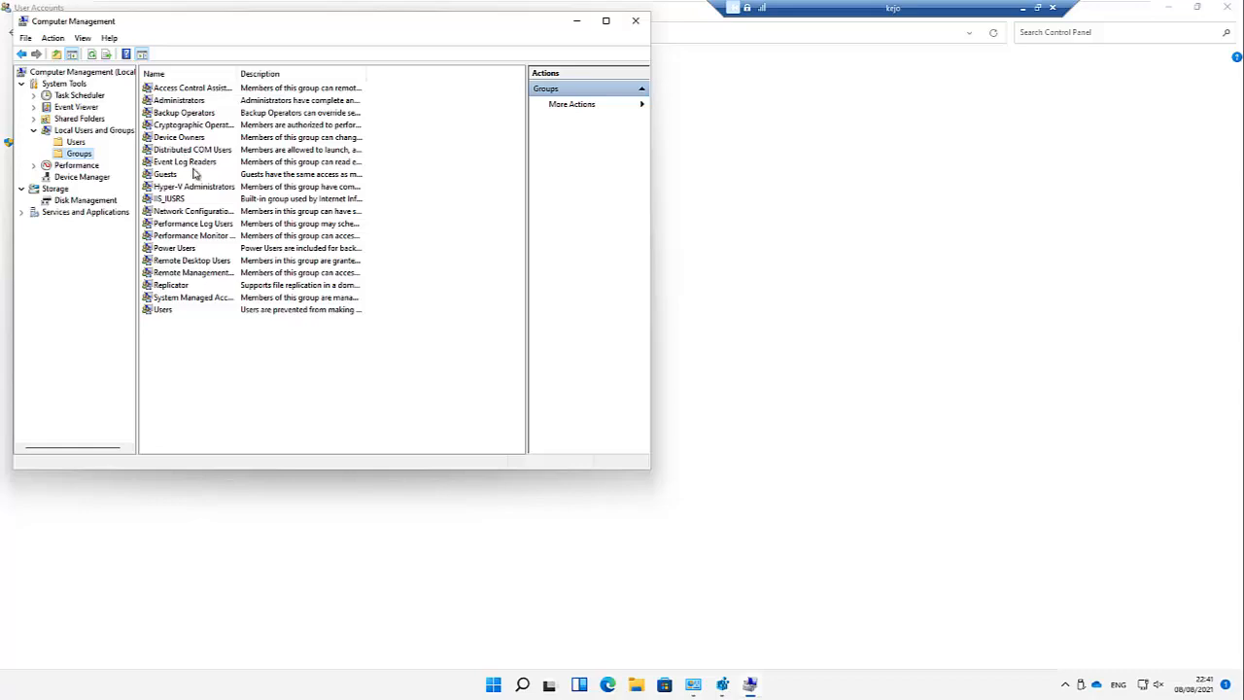
# Step: Maximize the window and add the other local user account to the Administrators group
pyautogui.moveTo(237, 76); pyautogui.dragTo(271, 76)
pyautogui.click(604, 23)
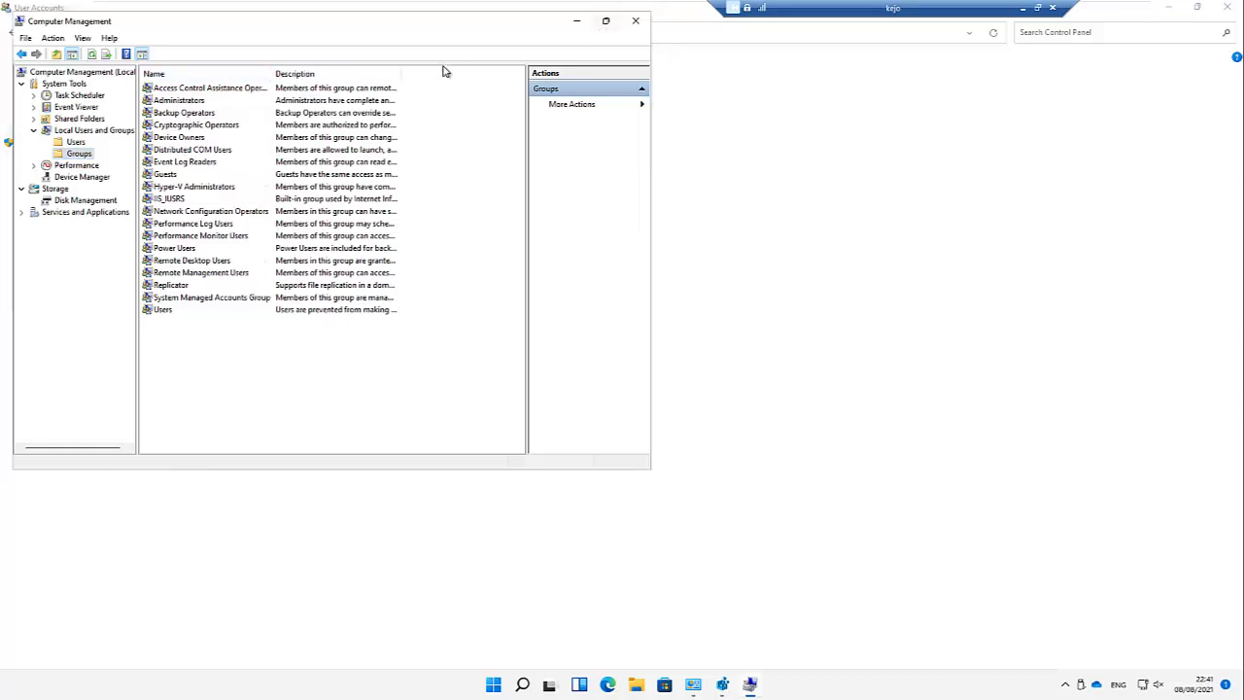
pyautogui.doubleClick(166, 85)
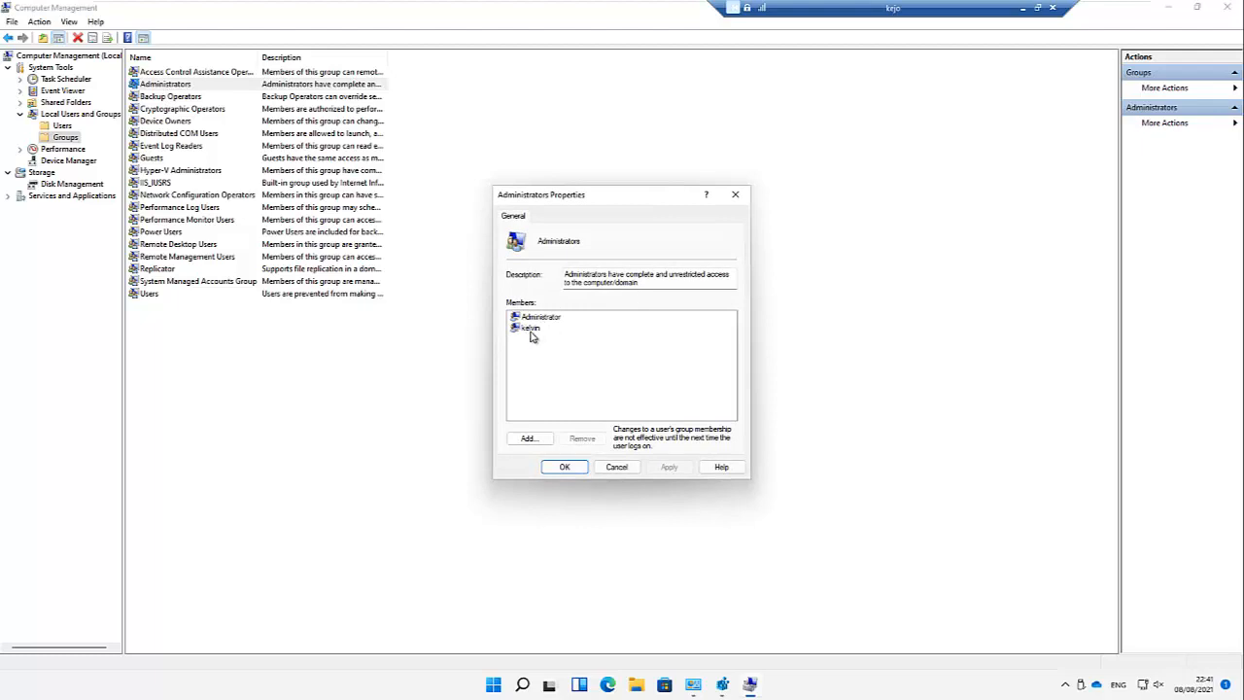
pyautogui.click(528, 438)
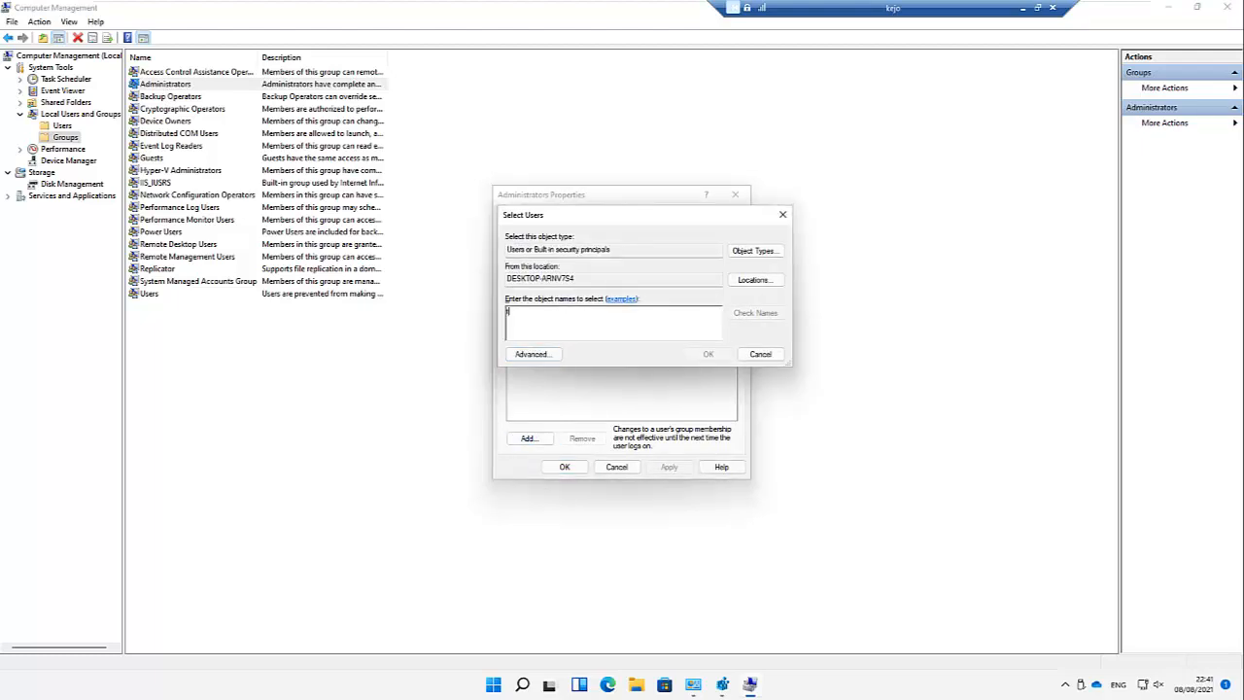
pyautogui.write('thomas')
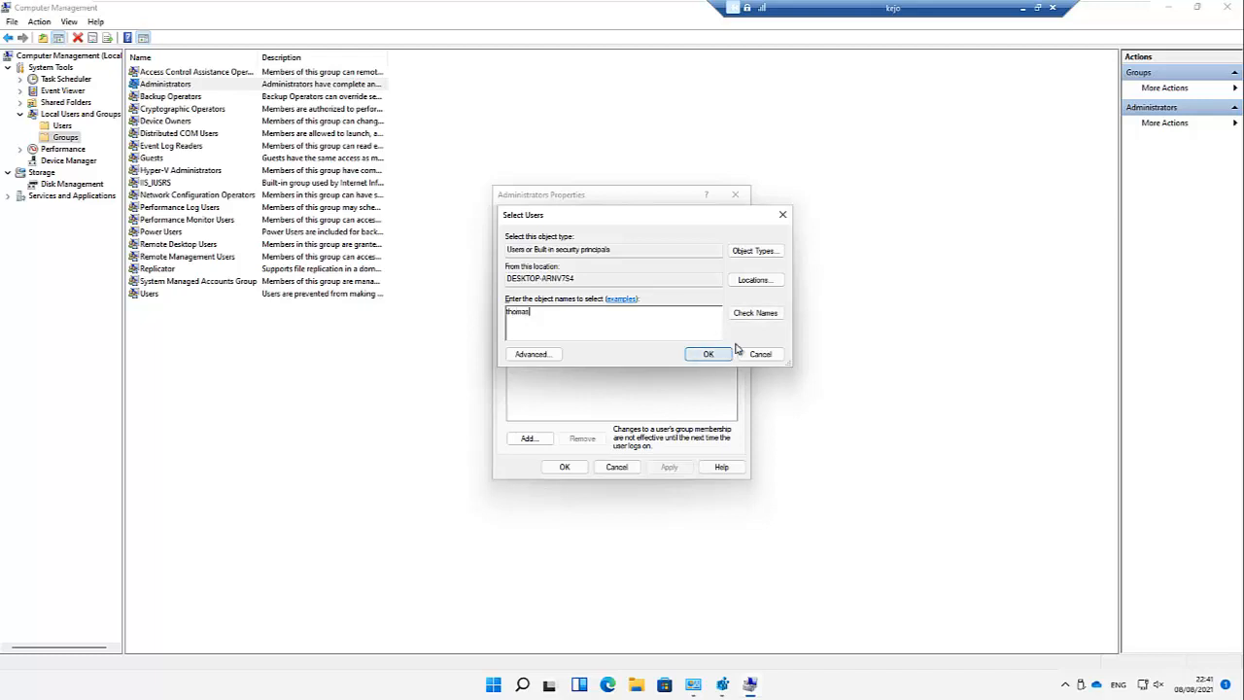
pyautogui.click(754, 313)
pyautogui.click(709, 354)
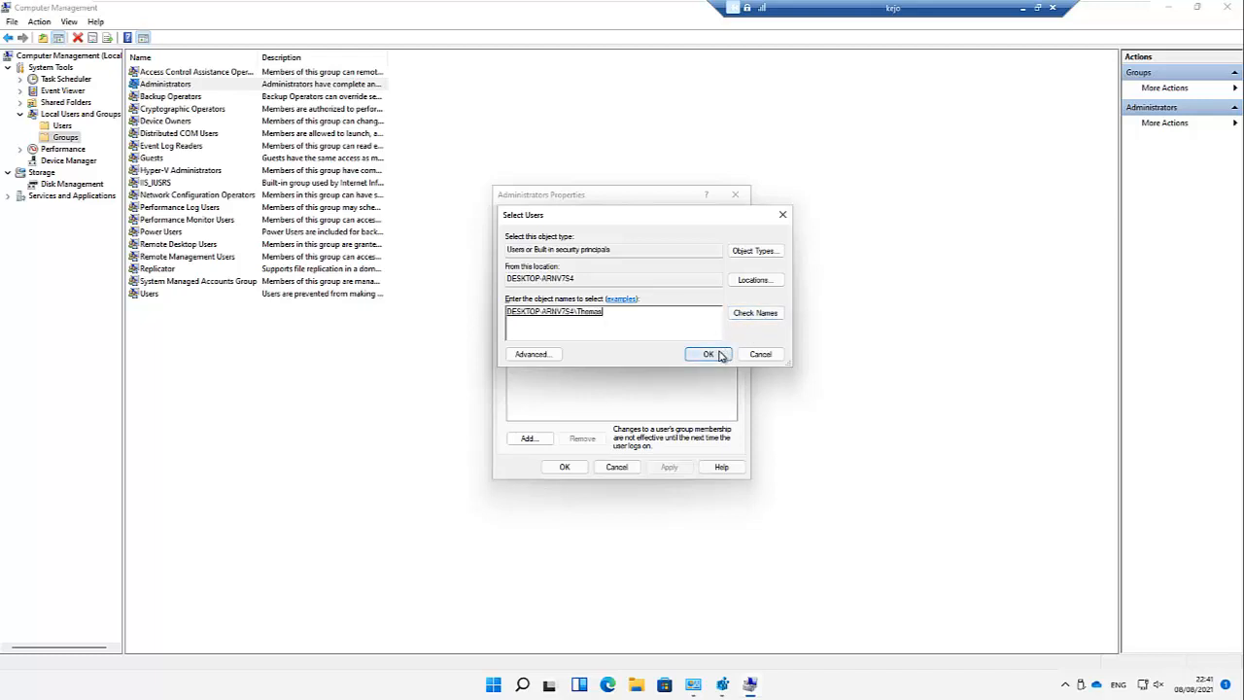
pyautogui.click(663, 468)
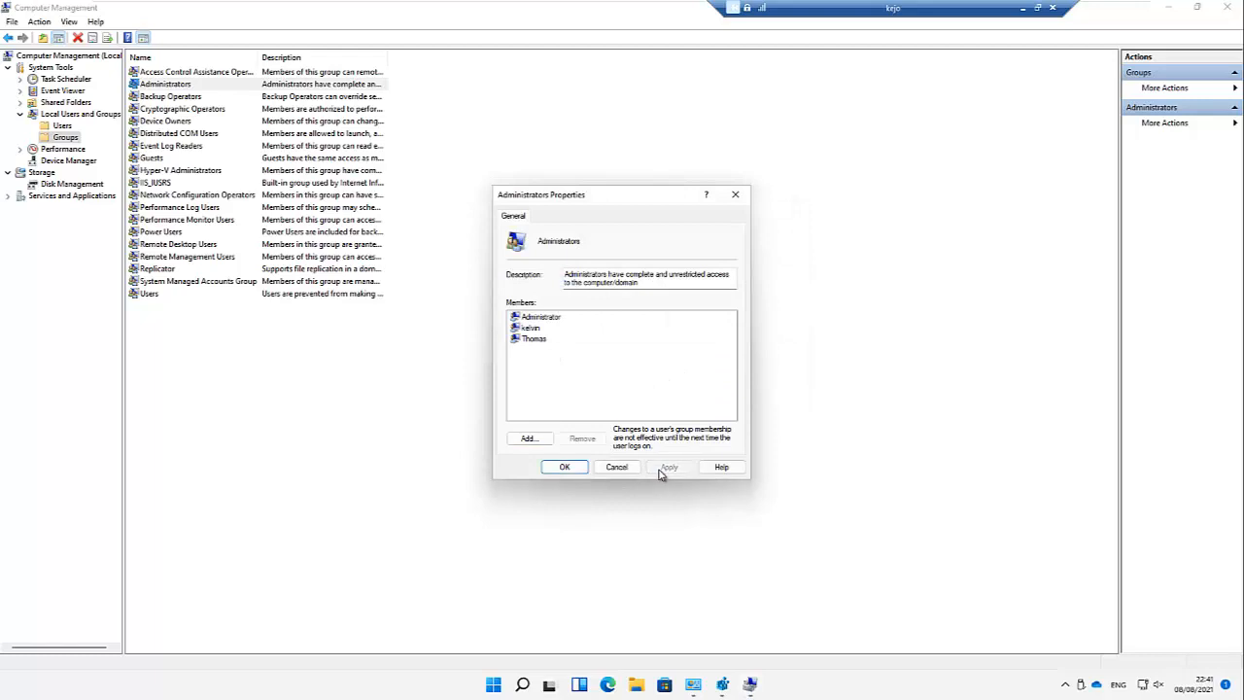
pyautogui.click(566, 467)
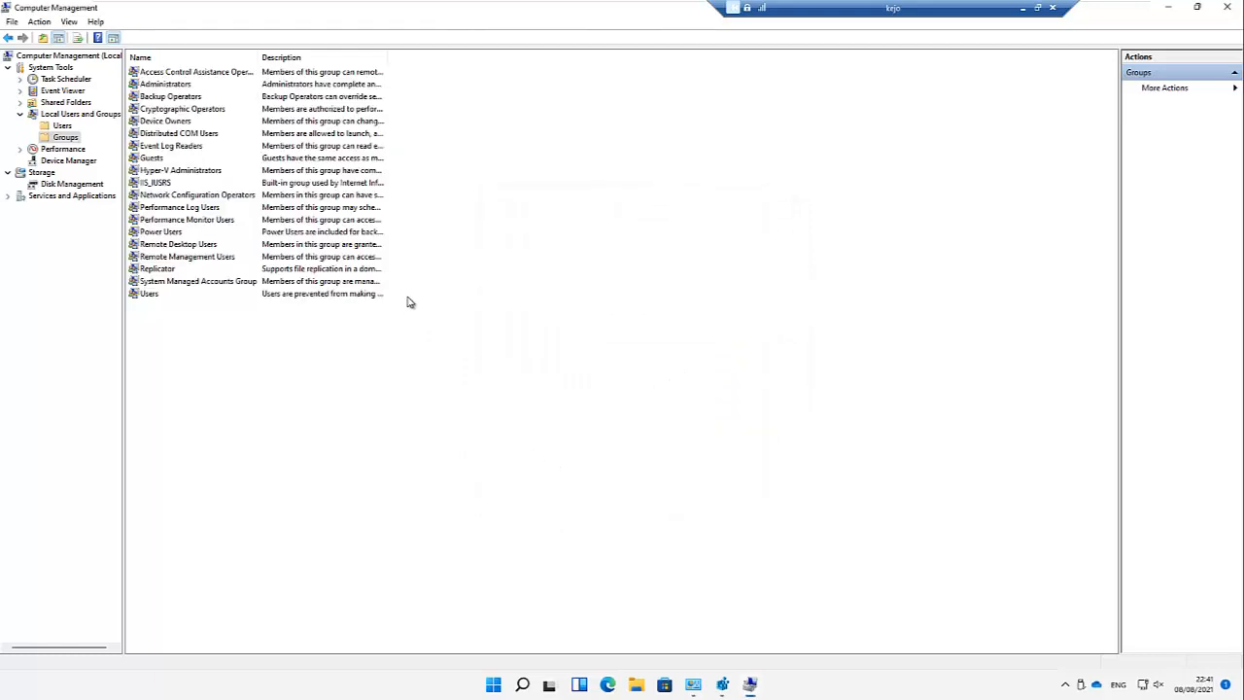
# Step: Check that user's group memberships in its account properties, then return to Groups
pyautogui.click(63, 126)
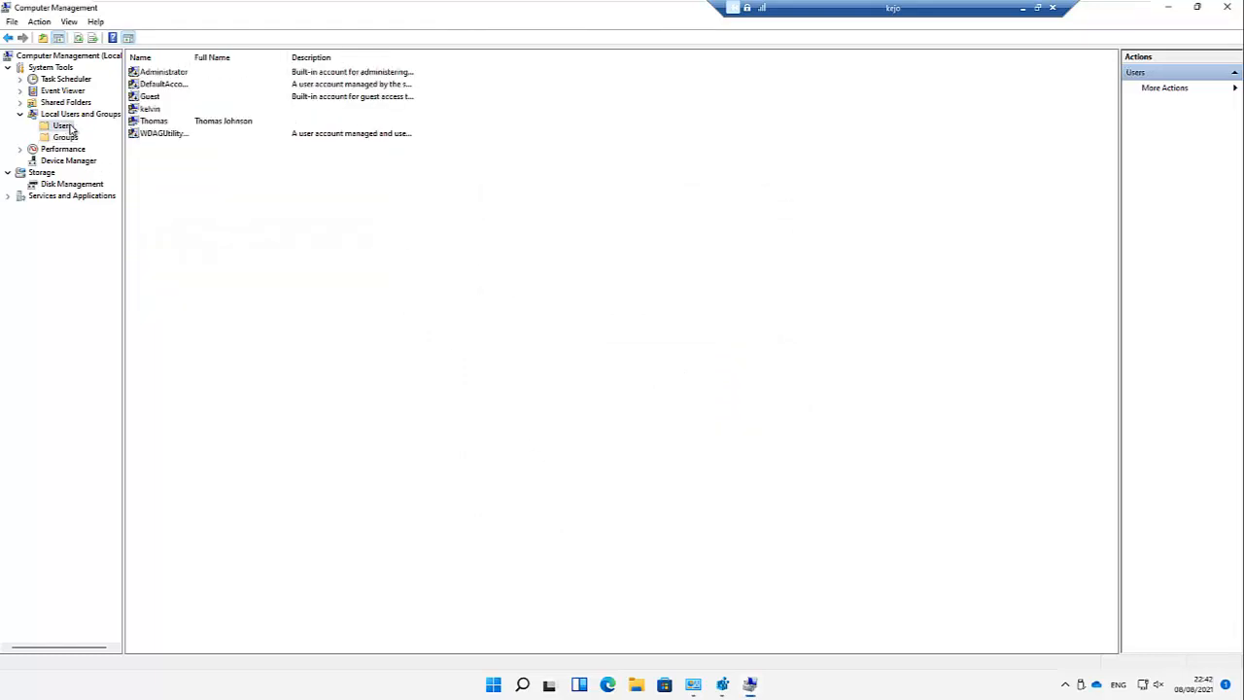
pyautogui.doubleClick(153, 121)
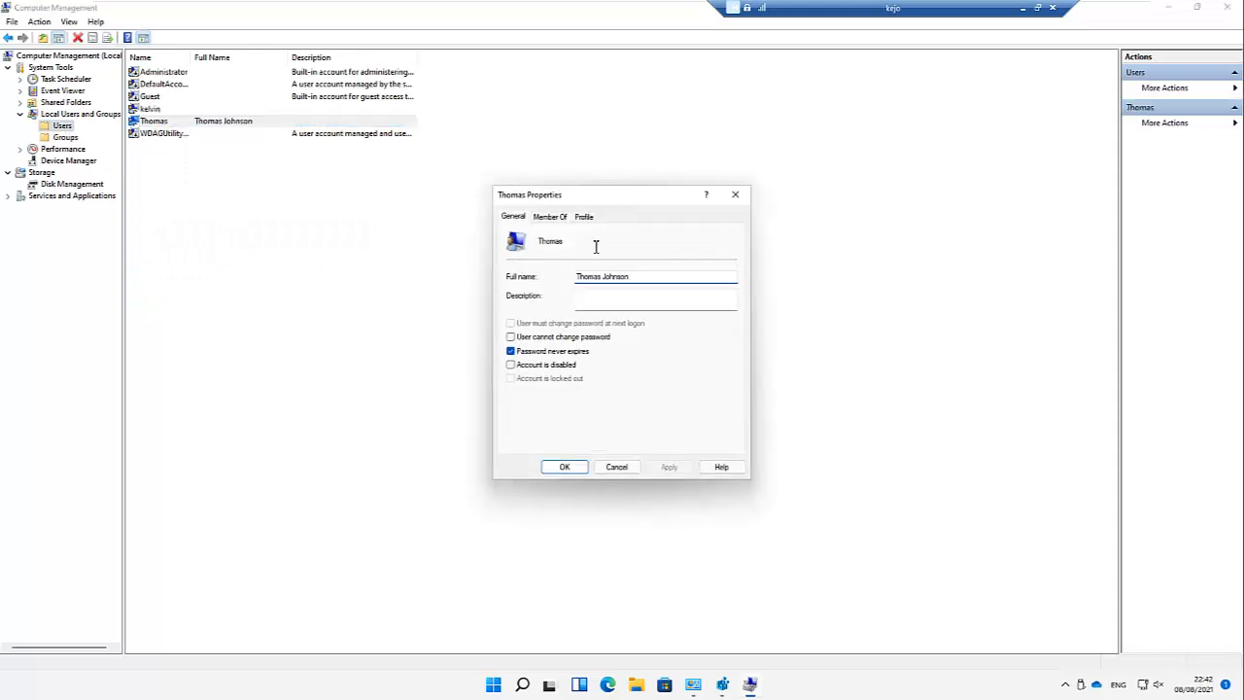
pyautogui.click(561, 217)
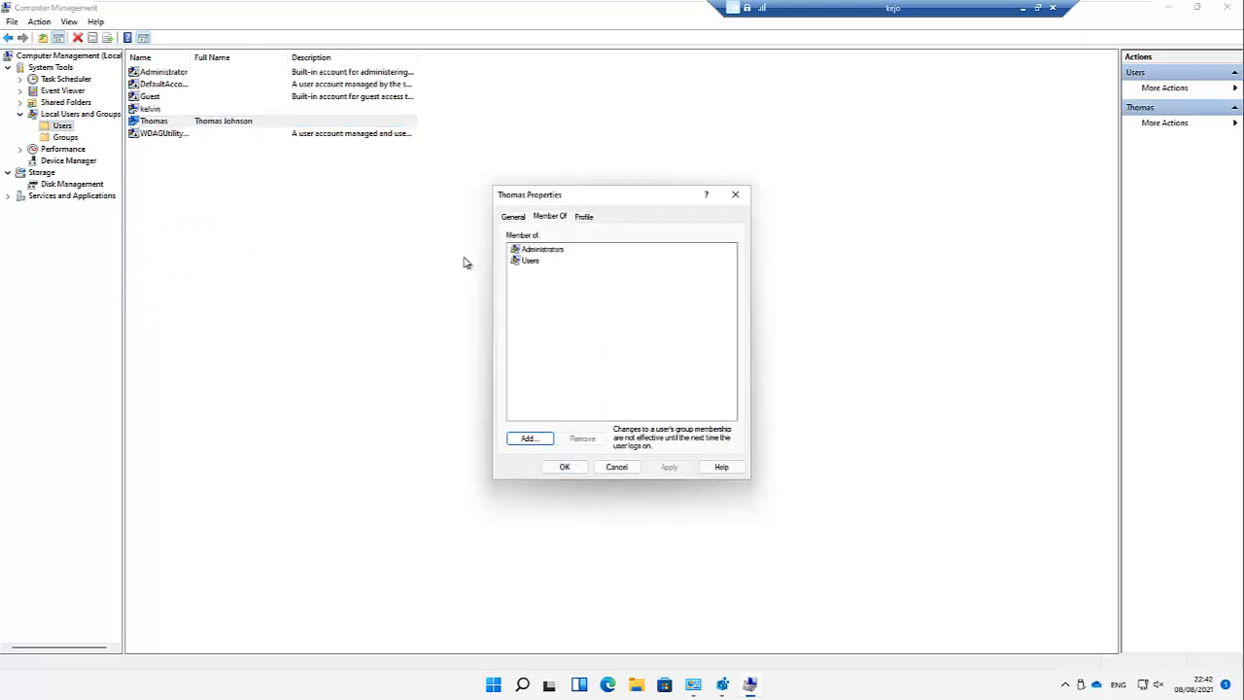
pyautogui.click(630, 468)
pyautogui.click(68, 137)
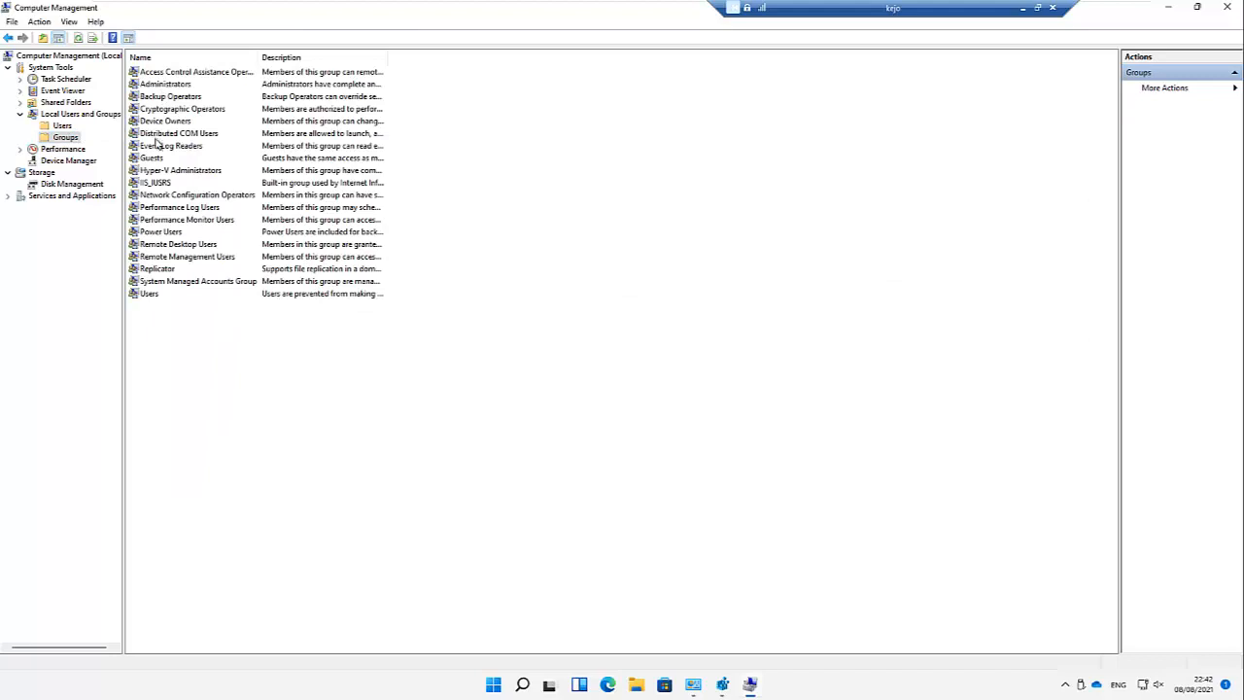
# Step: Remove that user from the Users group, leaving only the two NT AUTHORITY members
pyautogui.doubleClick(149, 293)
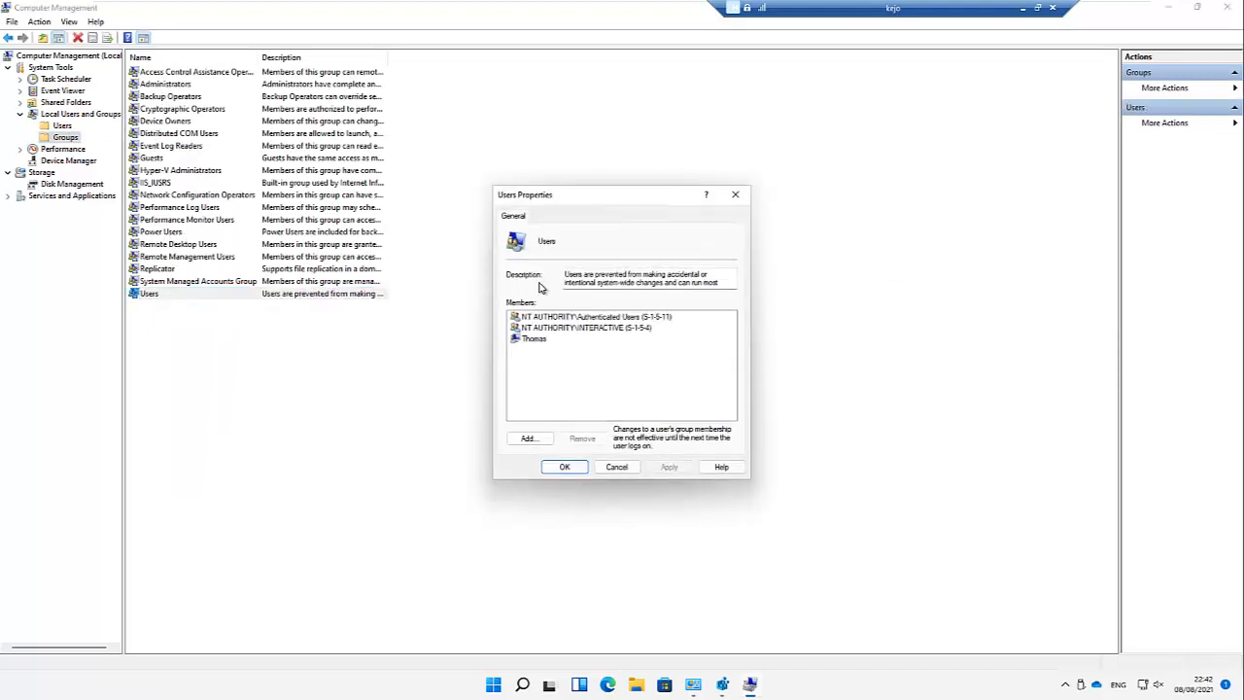
pyautogui.click(538, 338)
pyautogui.click(580, 438)
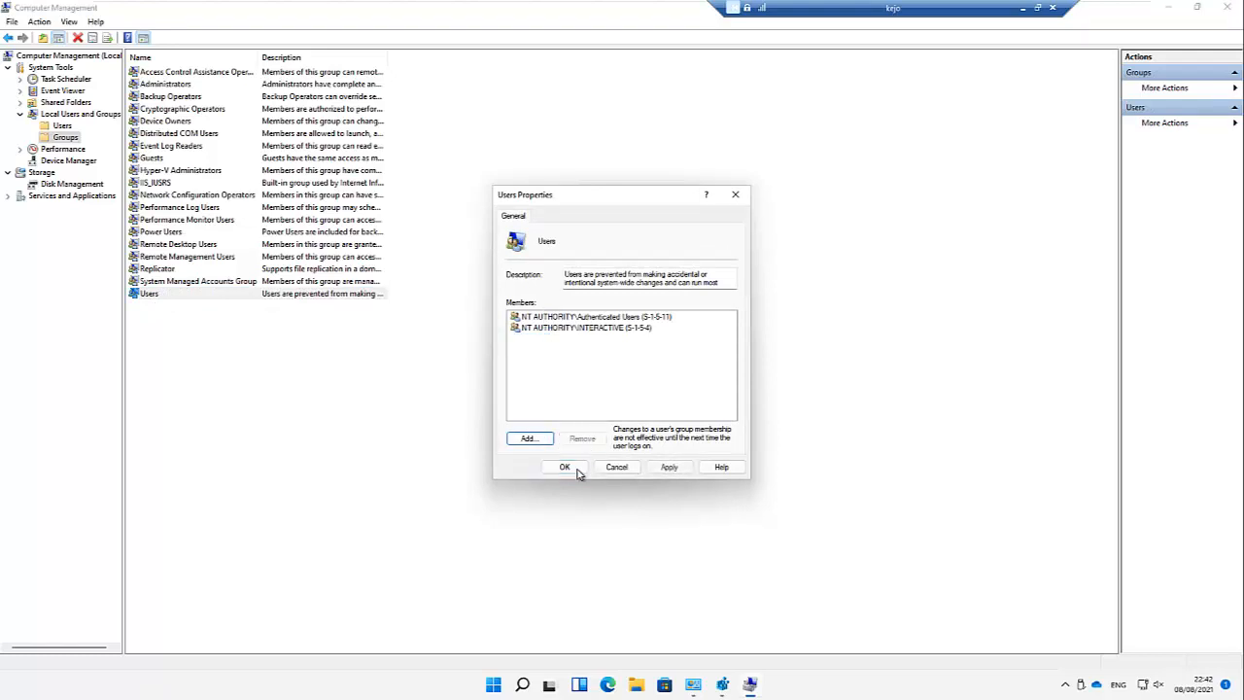
pyautogui.click(569, 468)
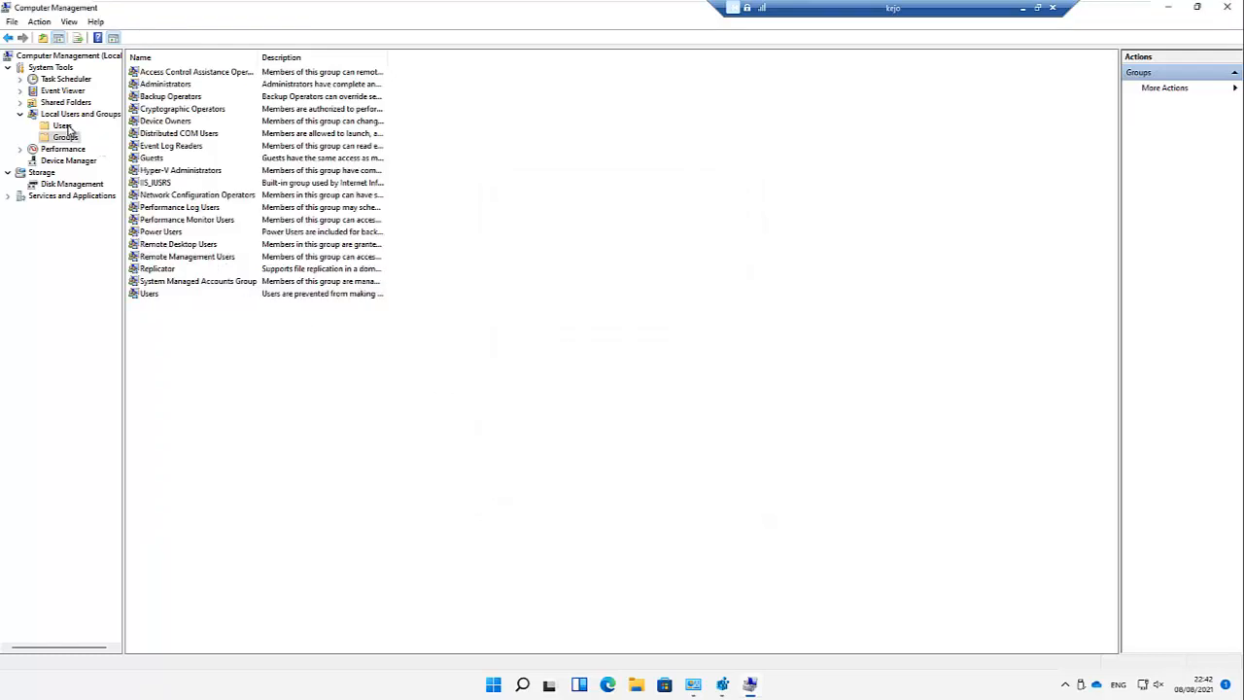
pyautogui.doubleClick(167, 85)
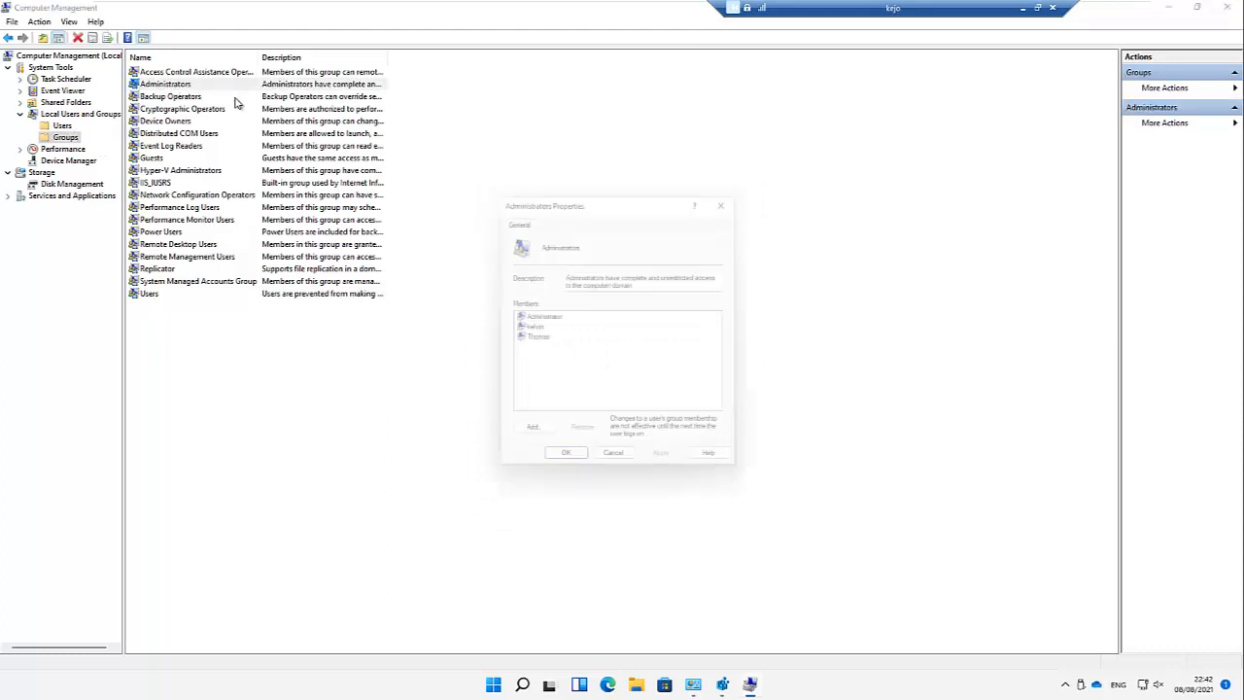
pyautogui.click(616, 466)
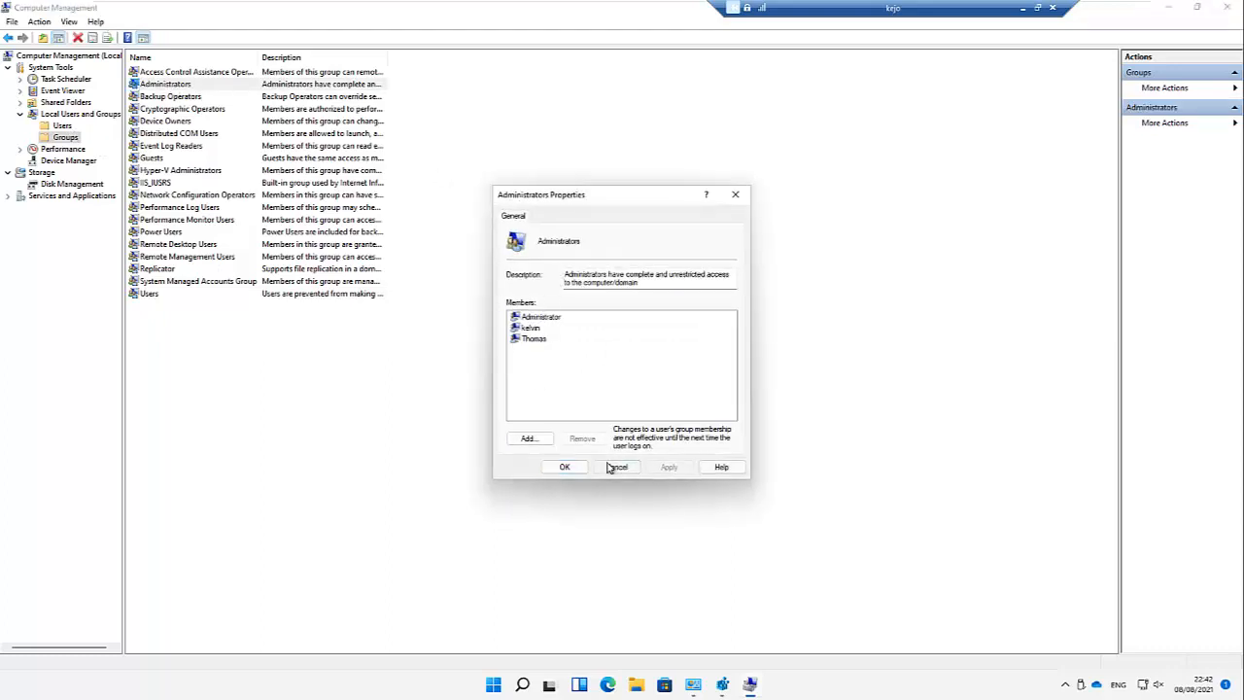
pyautogui.click(158, 234)
pyautogui.doubleClick(158, 233)
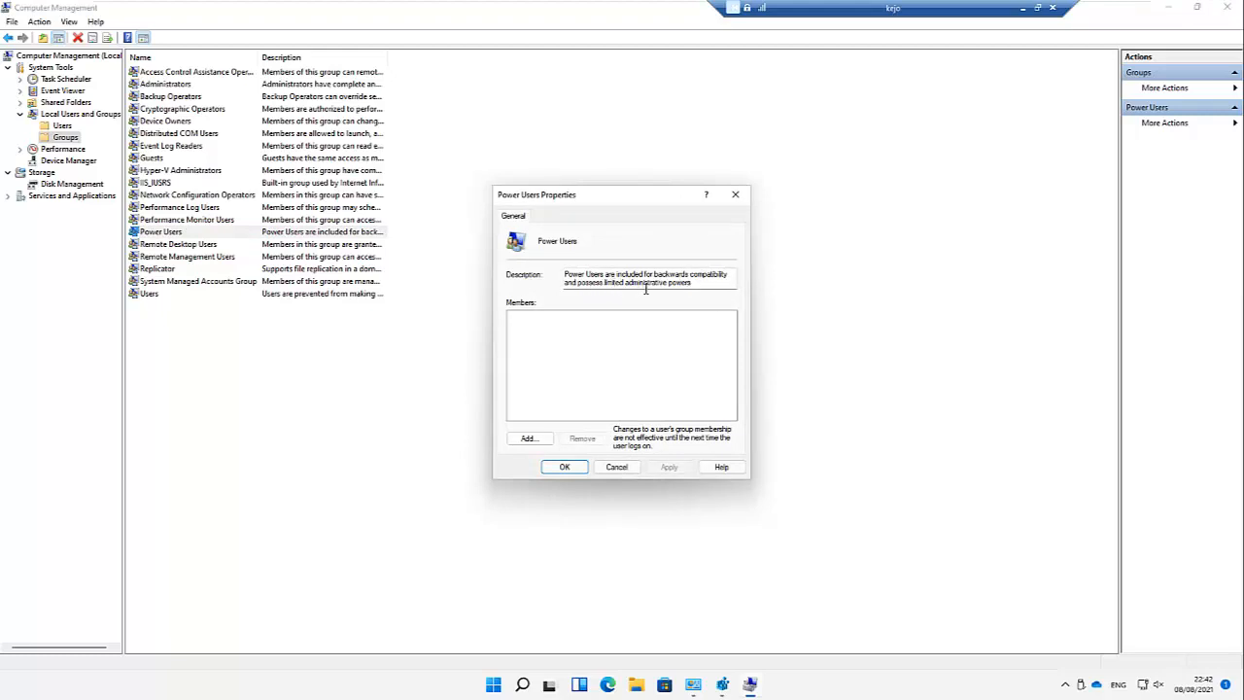
pyautogui.click(736, 194)
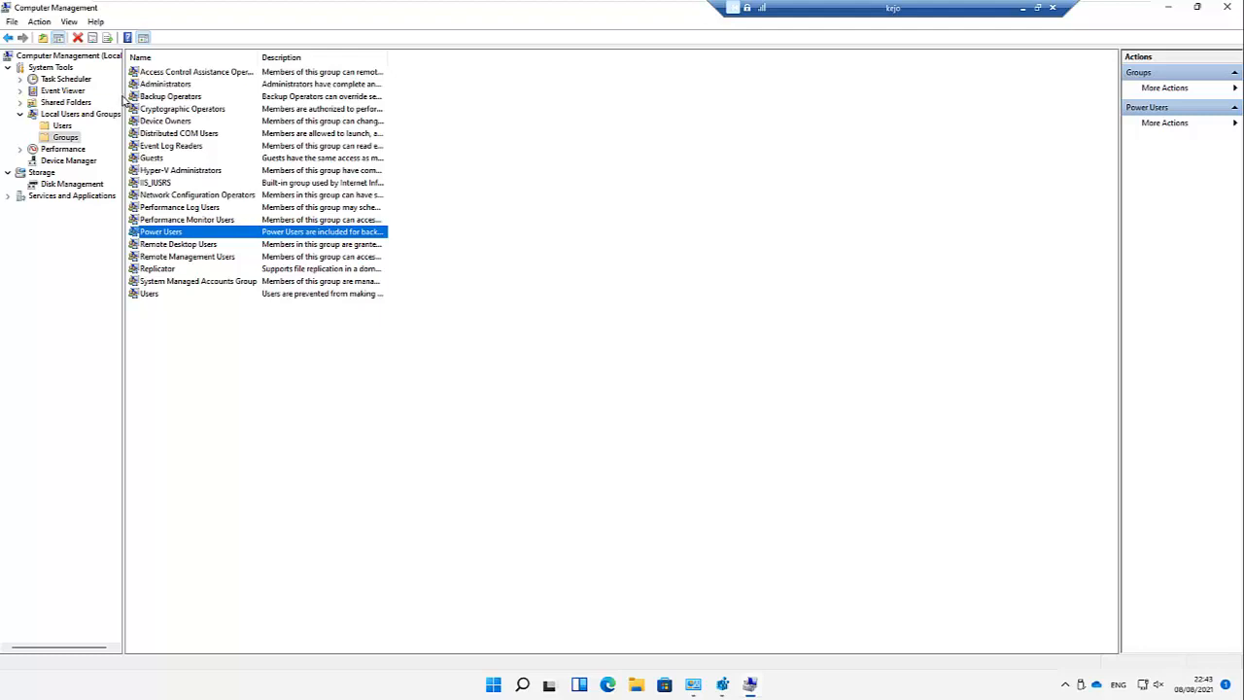
pyautogui.doubleClick(163, 85)
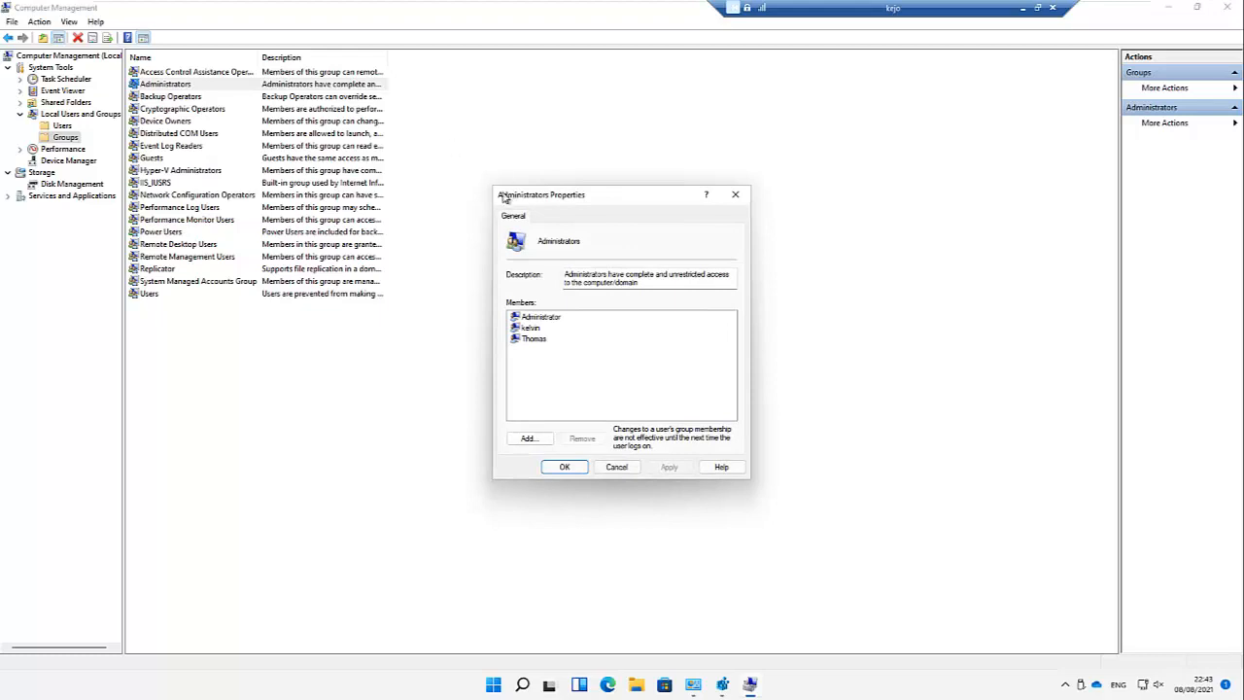
pyautogui.click(535, 329)
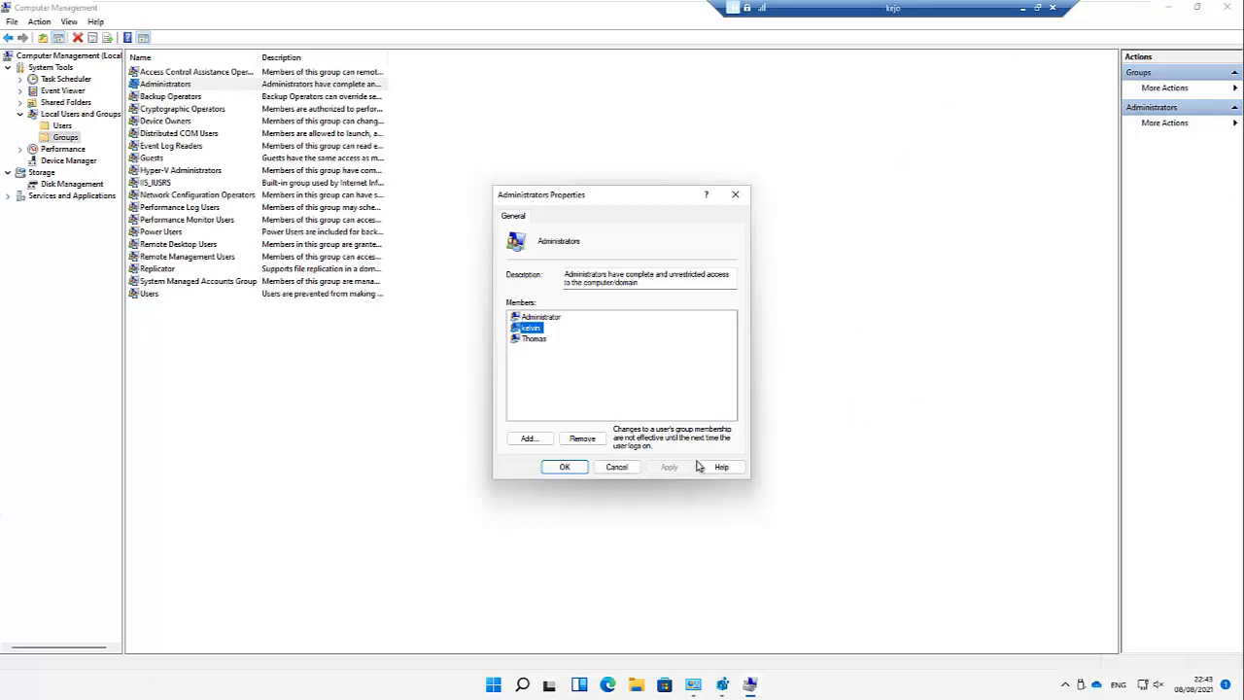
pyautogui.click(632, 466)
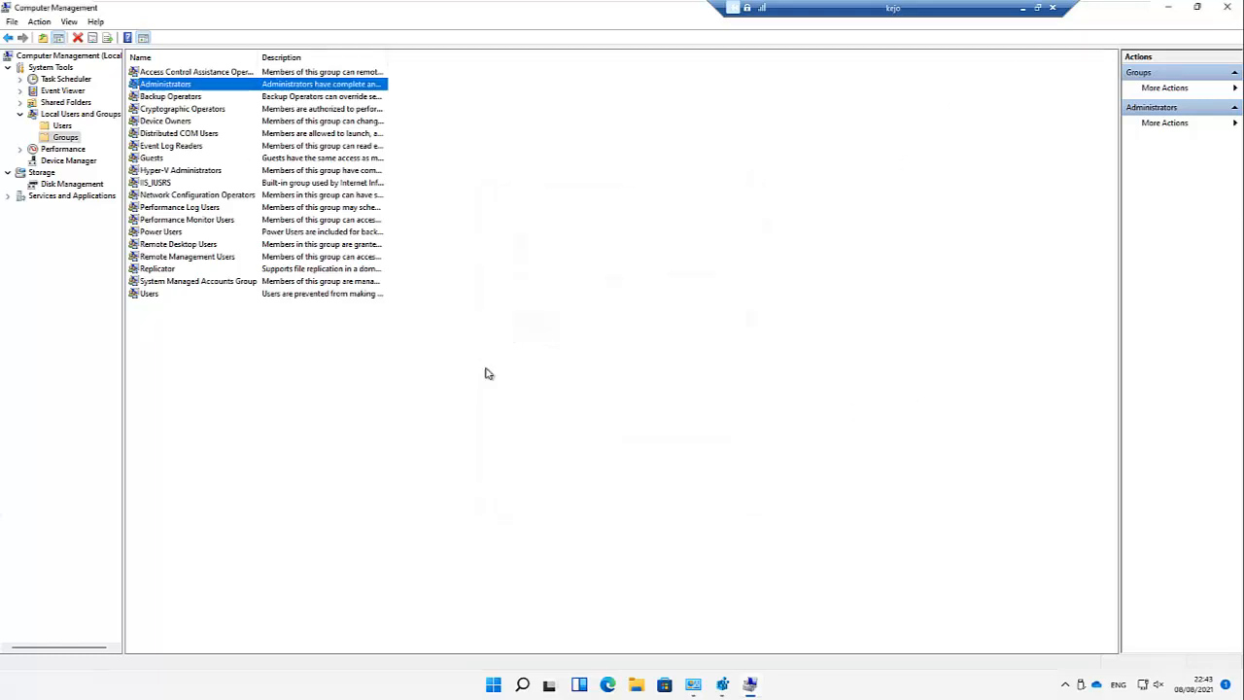
# Step: Show the local users list, widen the Name column, and review the other user's properties
pyautogui.click(61, 126)
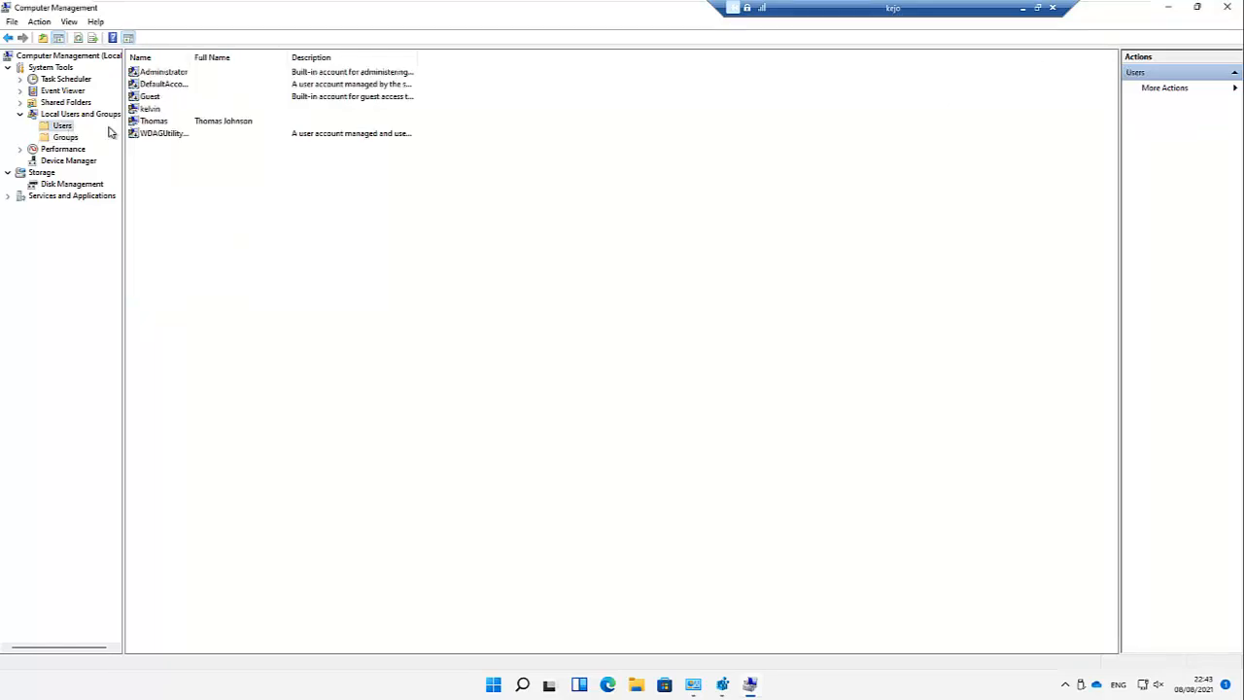
pyautogui.doubleClick(193, 61)
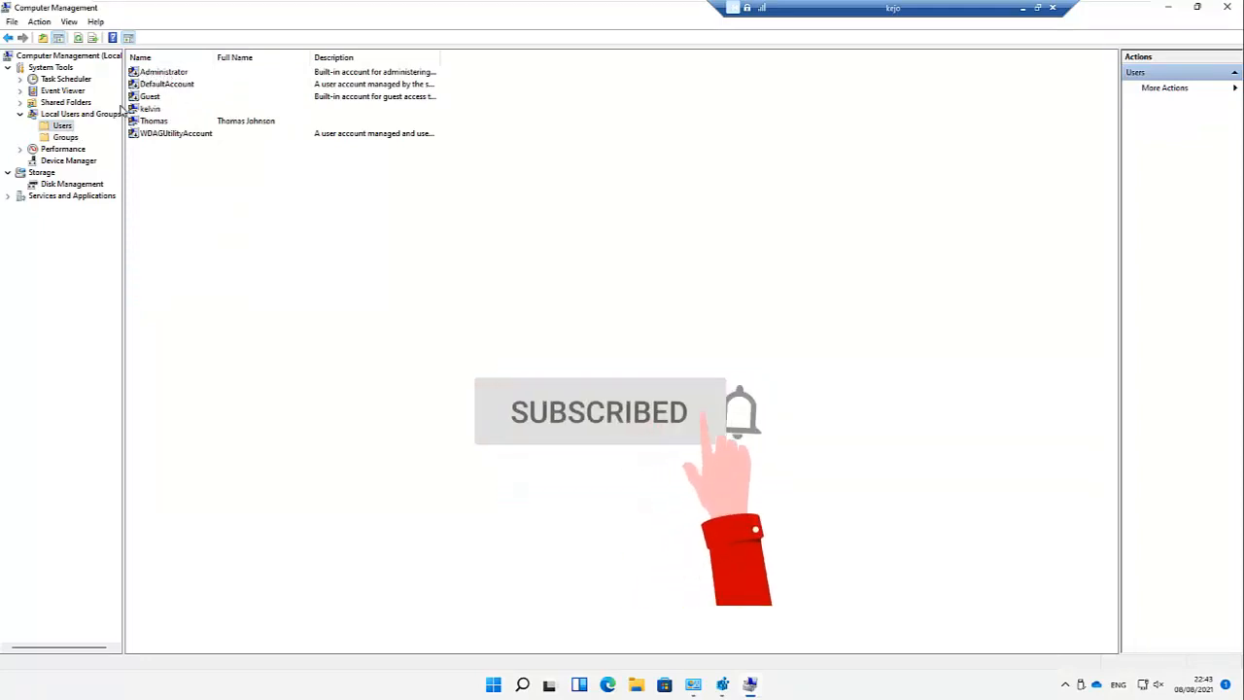
pyautogui.click(160, 122)
pyautogui.rightClick(165, 123)
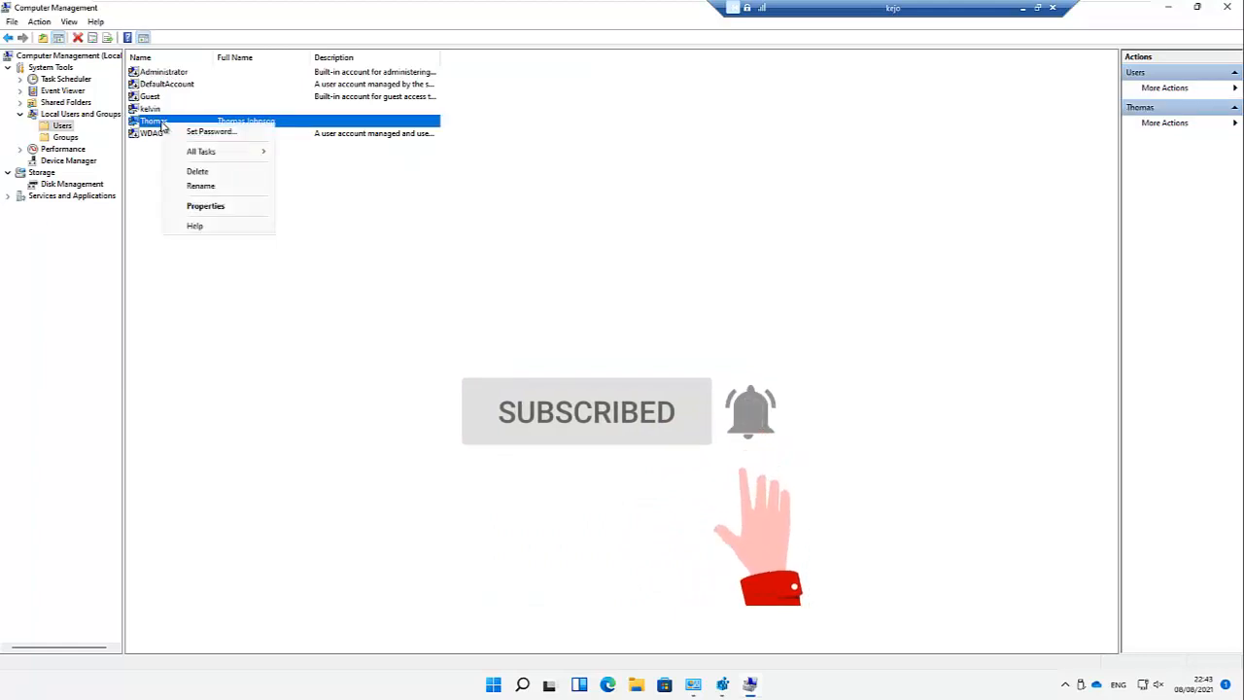
pyautogui.click(202, 205)
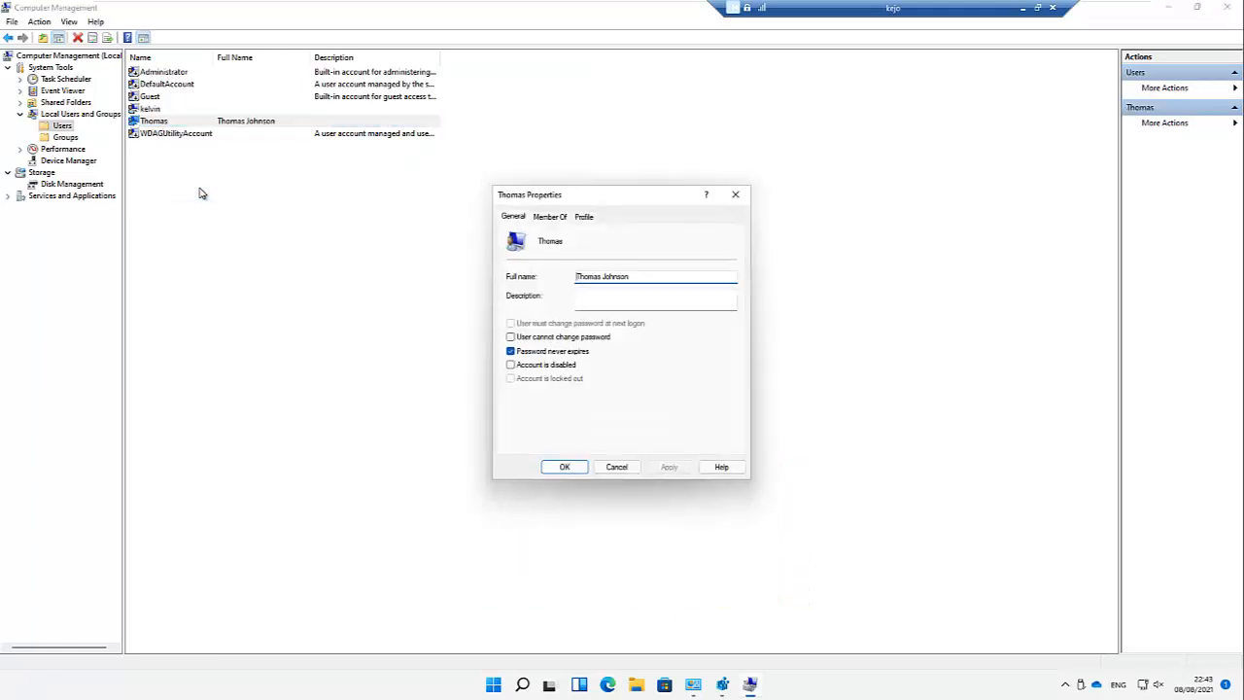
pyautogui.click(511, 365)
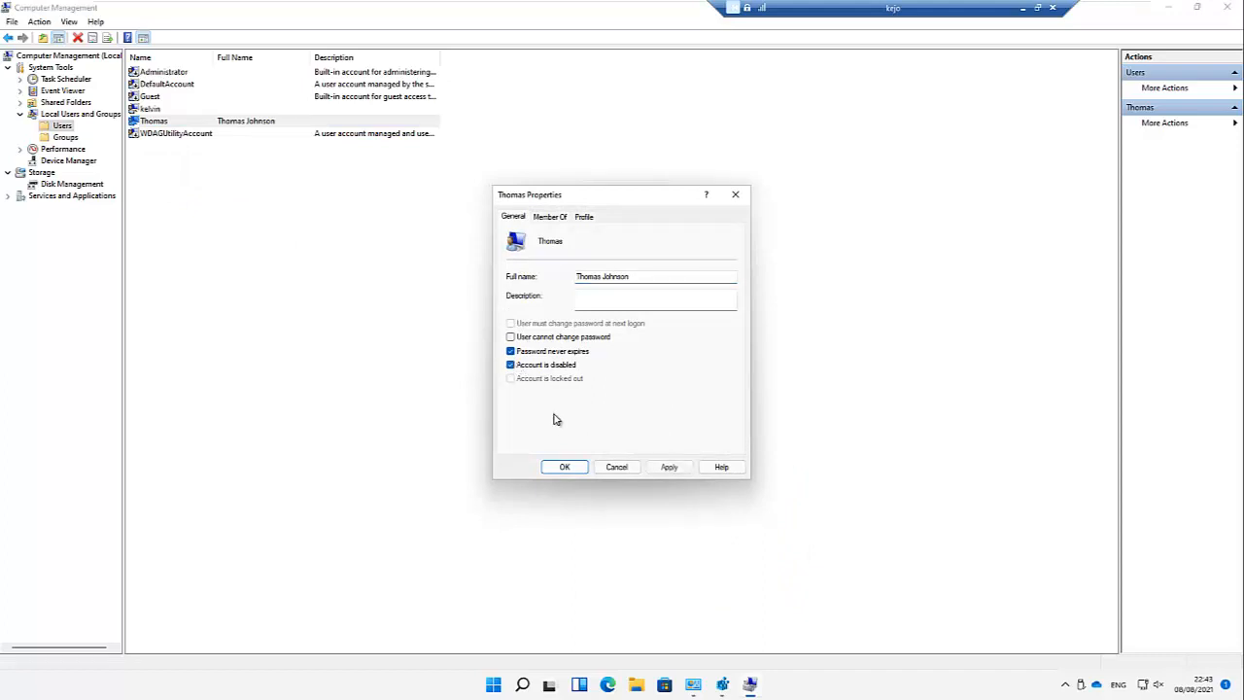
pyautogui.click(569, 466)
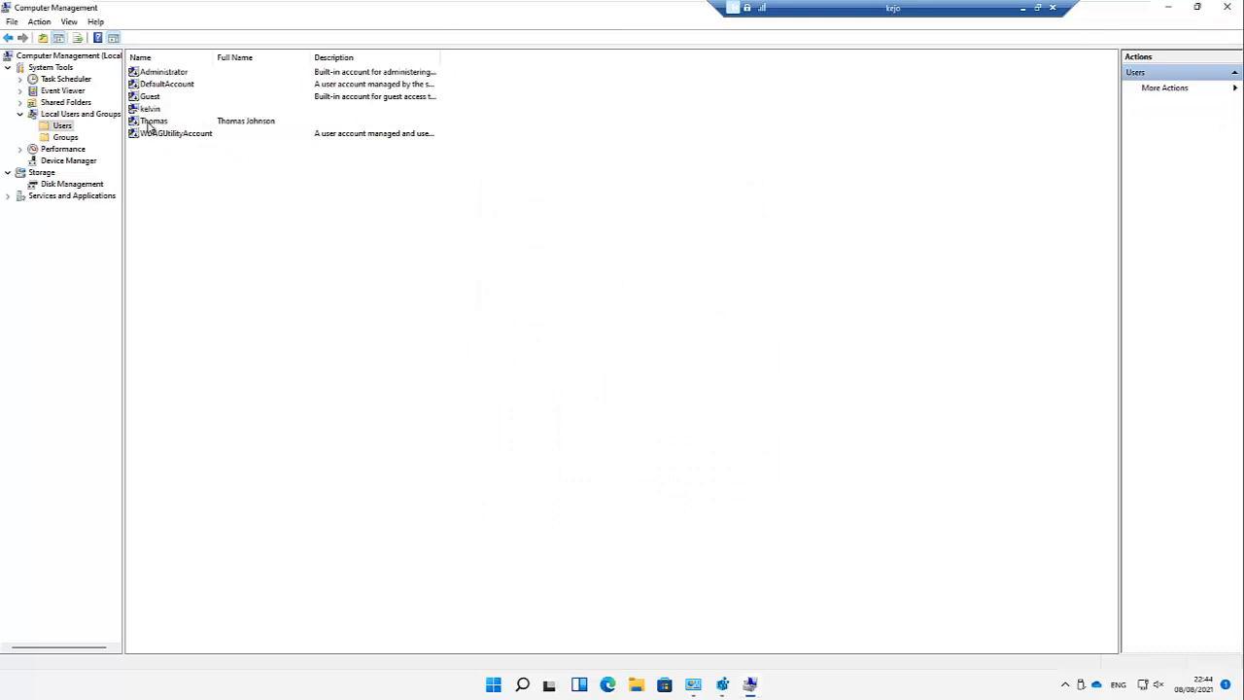
# Step: Clear 'Account is disabled' on the built-in Administrator account and save
pyautogui.doubleClick(160, 76)
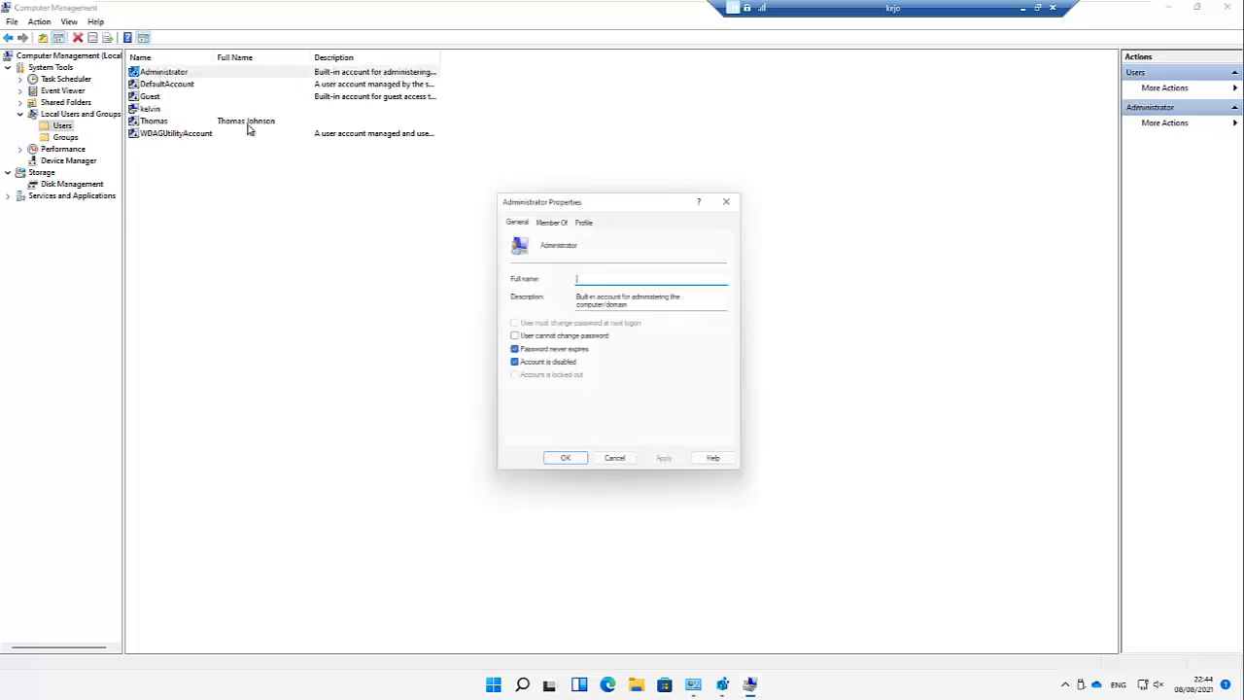
pyautogui.click(511, 364)
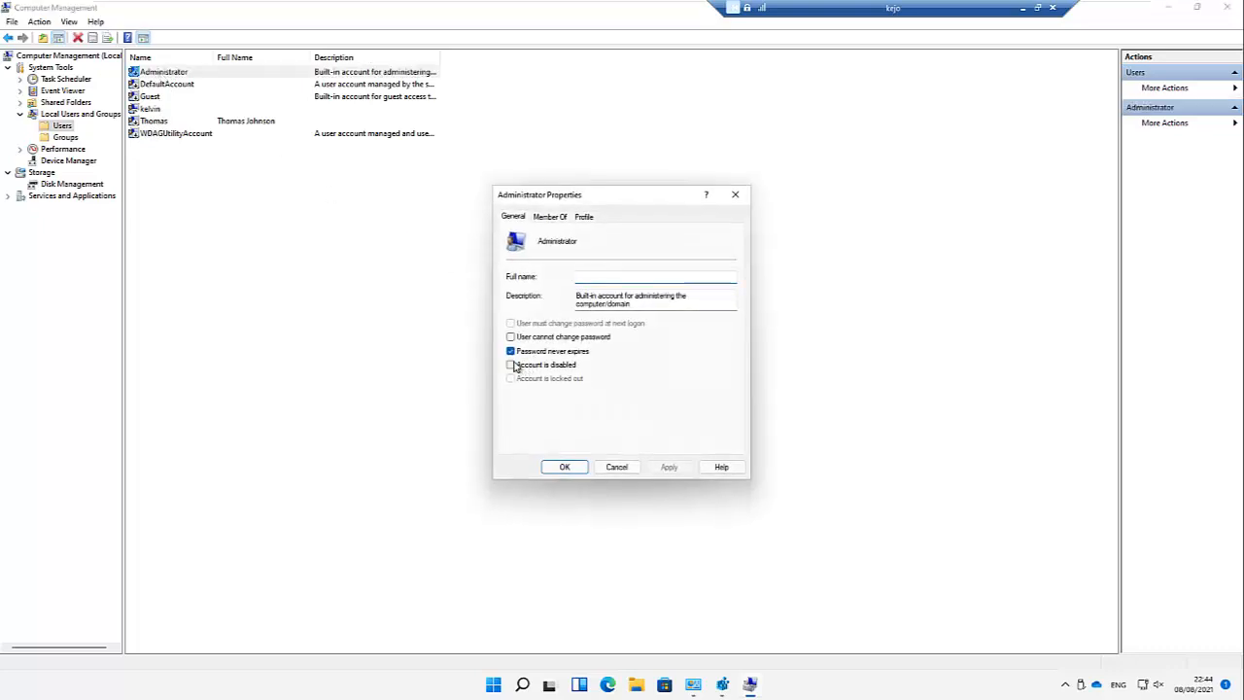
pyautogui.click(566, 468)
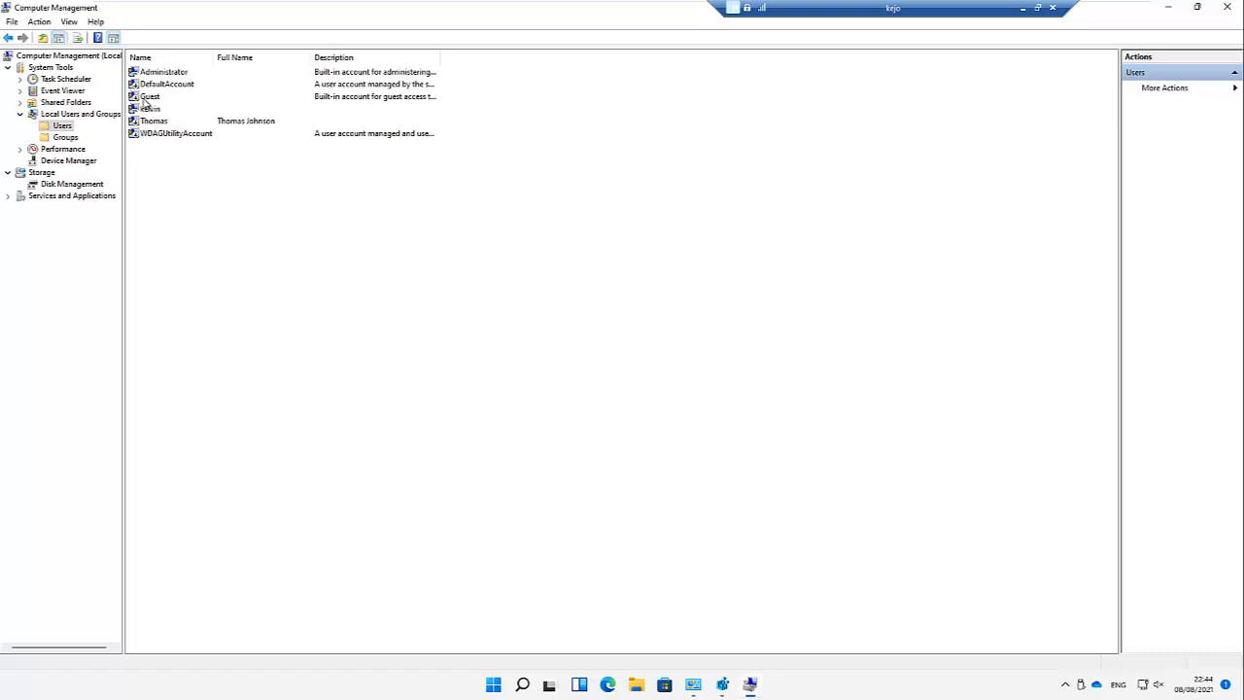
# Step: Set a new password for the built-in Administrator, entering it in both password fields
pyautogui.rightClick(162, 76)
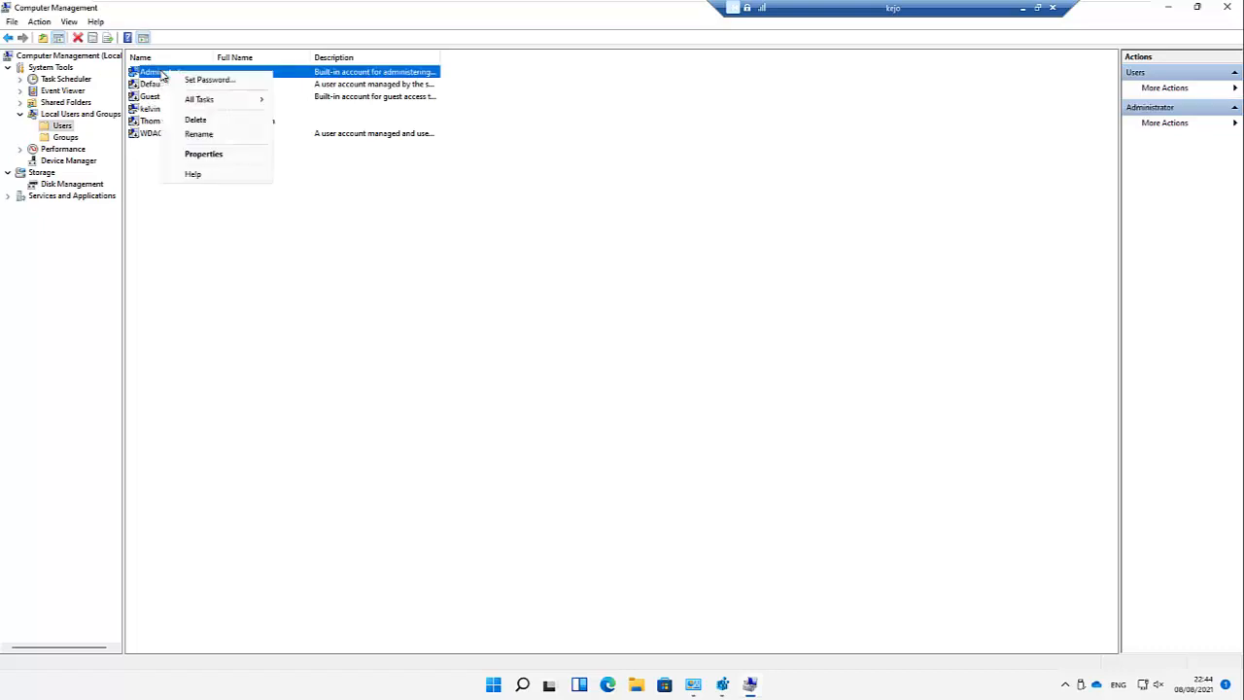
pyautogui.click(194, 83)
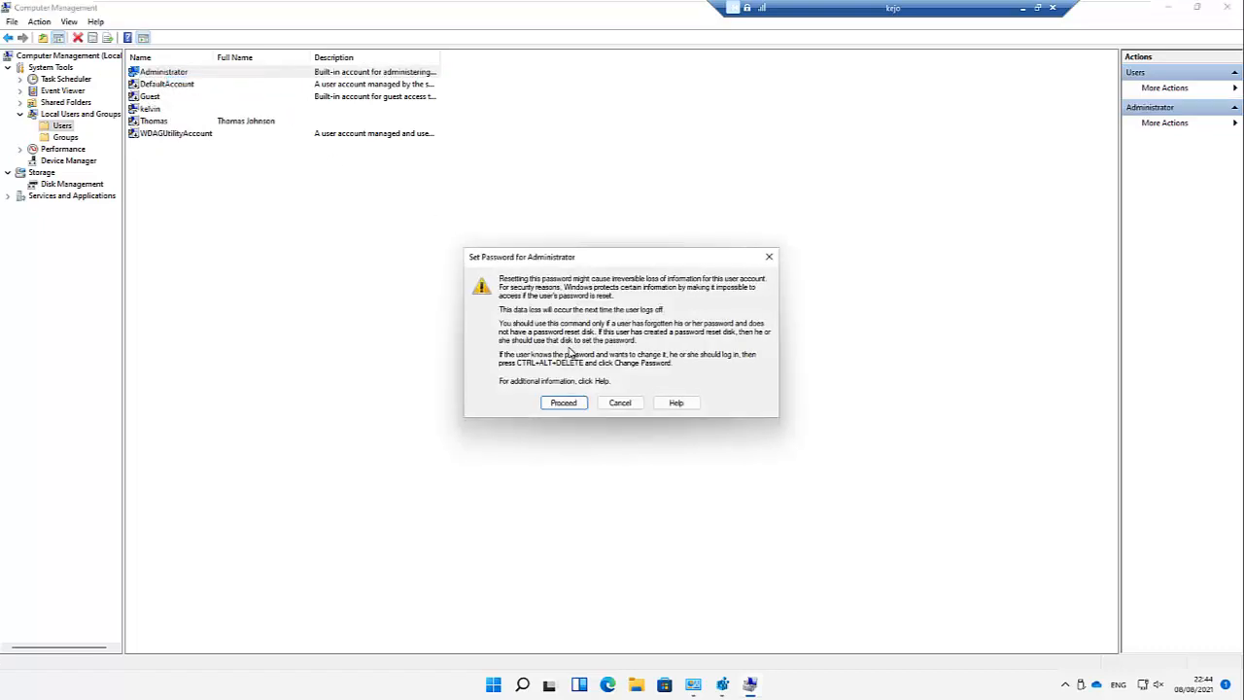
pyautogui.click(564, 403)
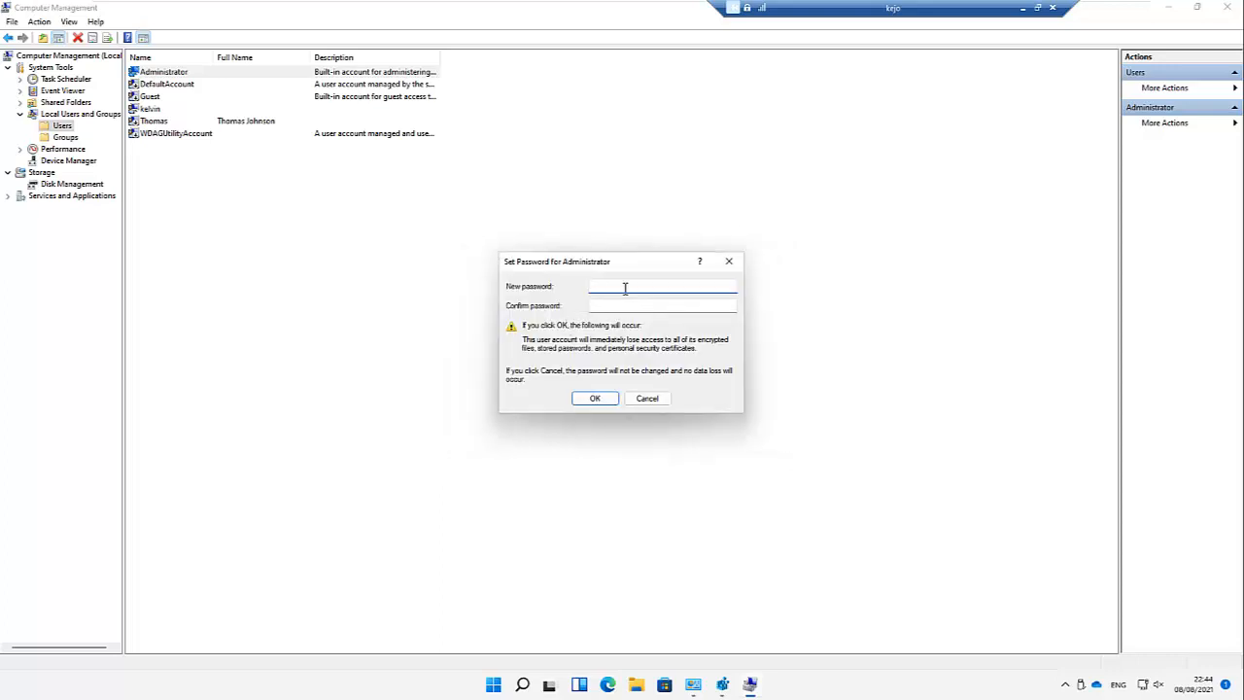
pyautogui.write('•••••••••')
pyautogui.press('Tab')
pyautogui.write('•••••••••')
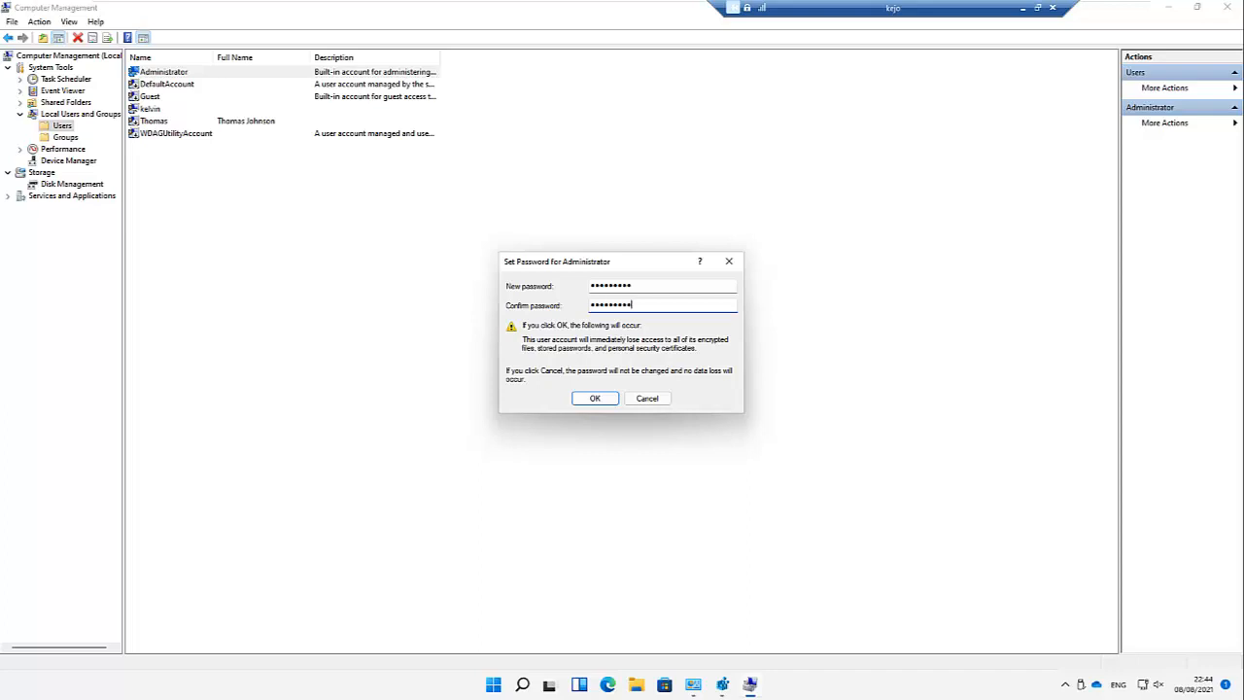
pyautogui.click(599, 404)
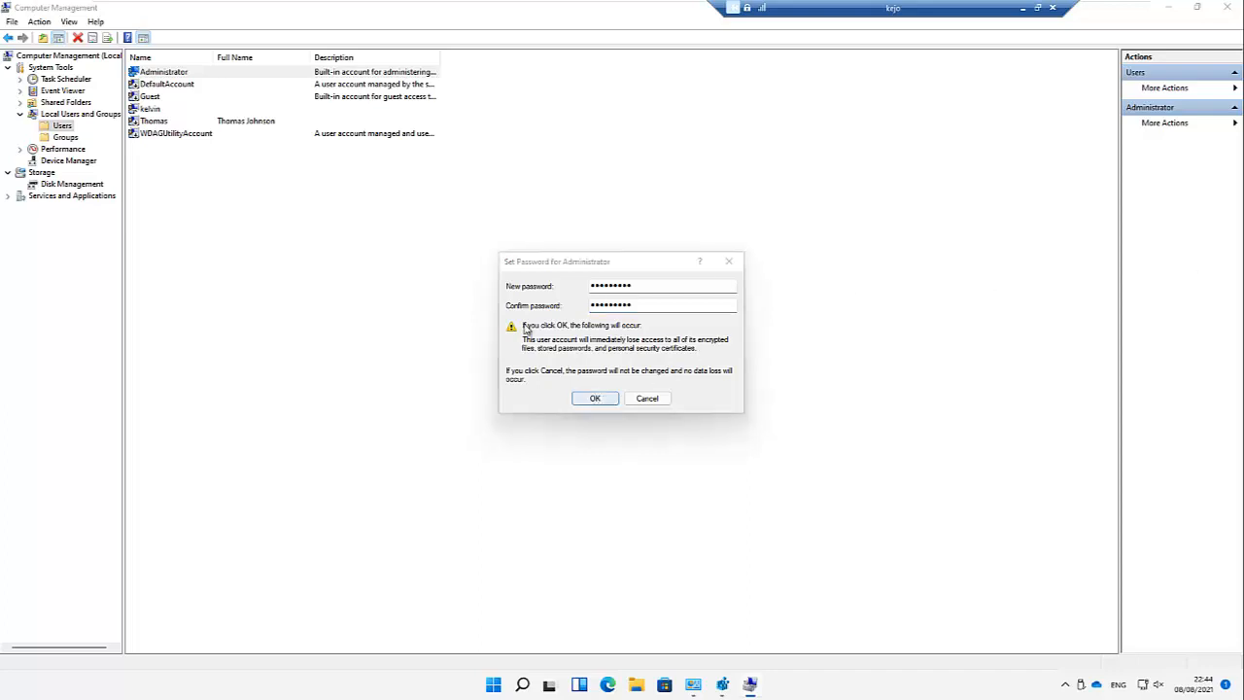
pyautogui.click(644, 371)
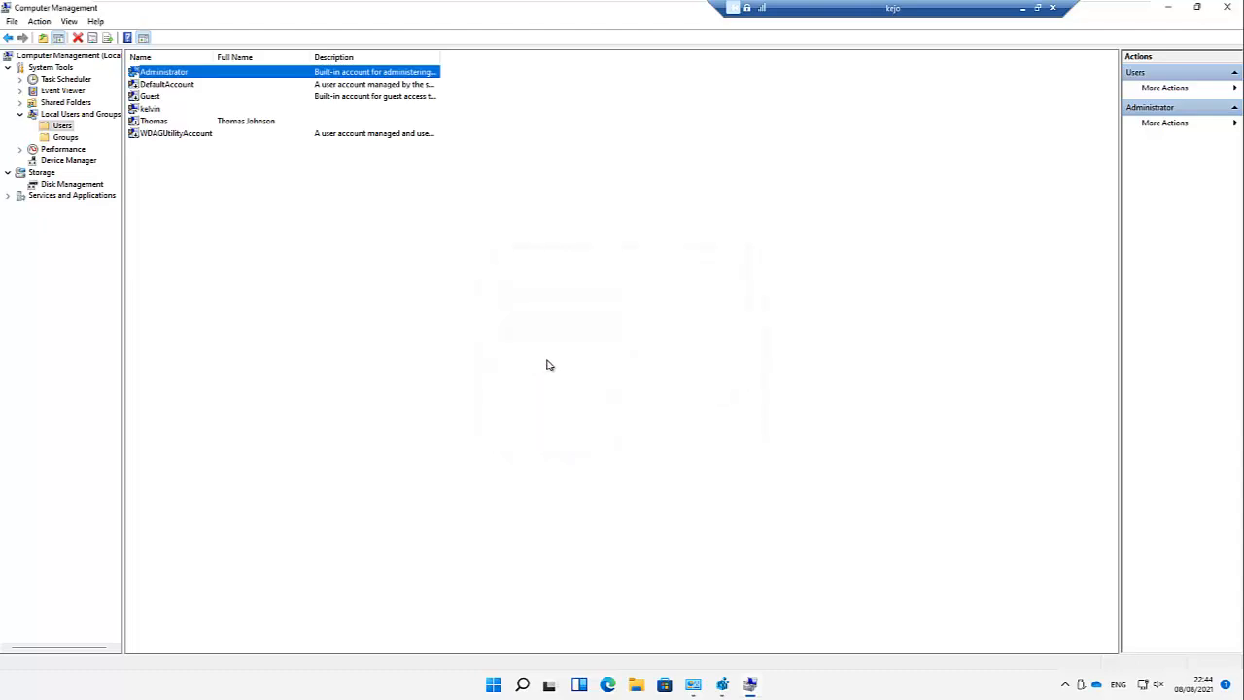
# Step: Reopen the Administrator's properties and toggle its 'Account is disabled' option
pyautogui.rightClick(185, 76)
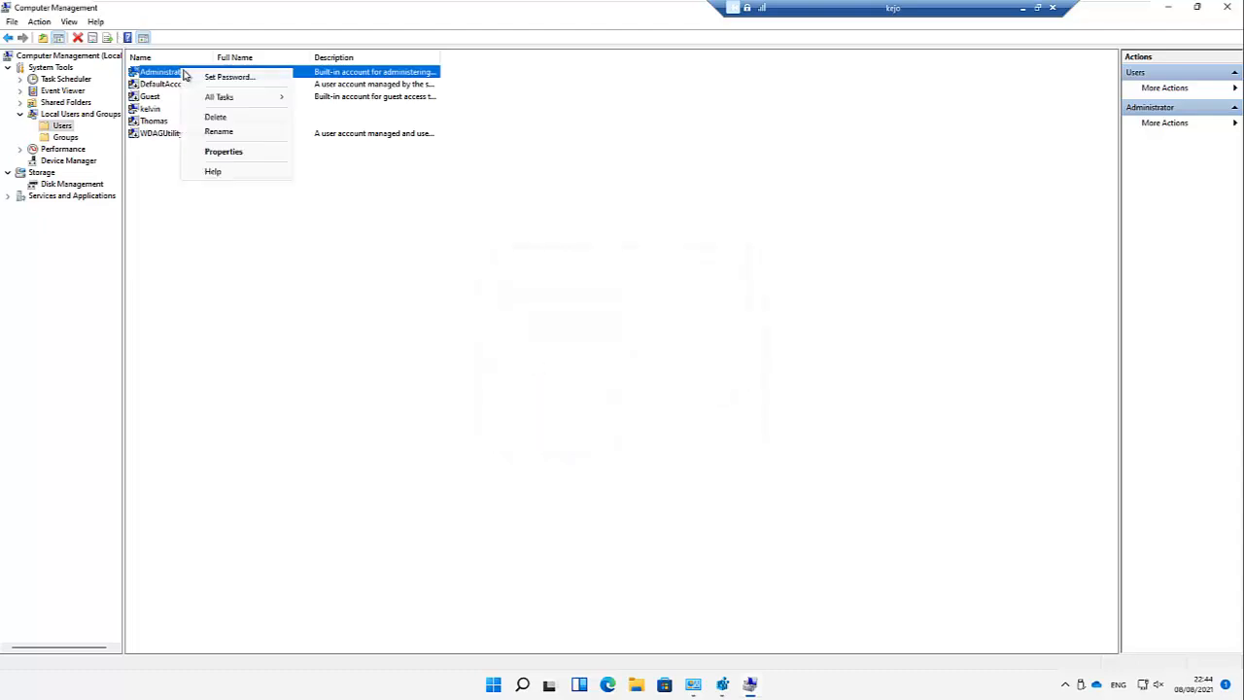
pyautogui.click(233, 152)
pyautogui.click(512, 367)
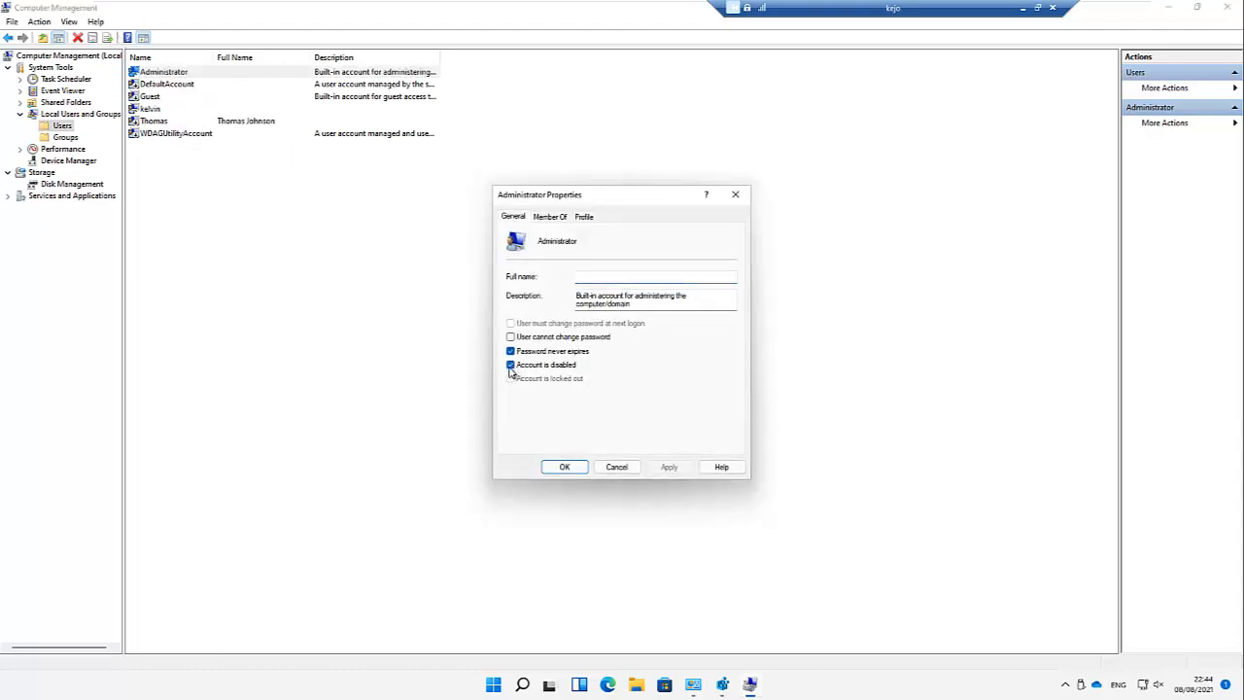